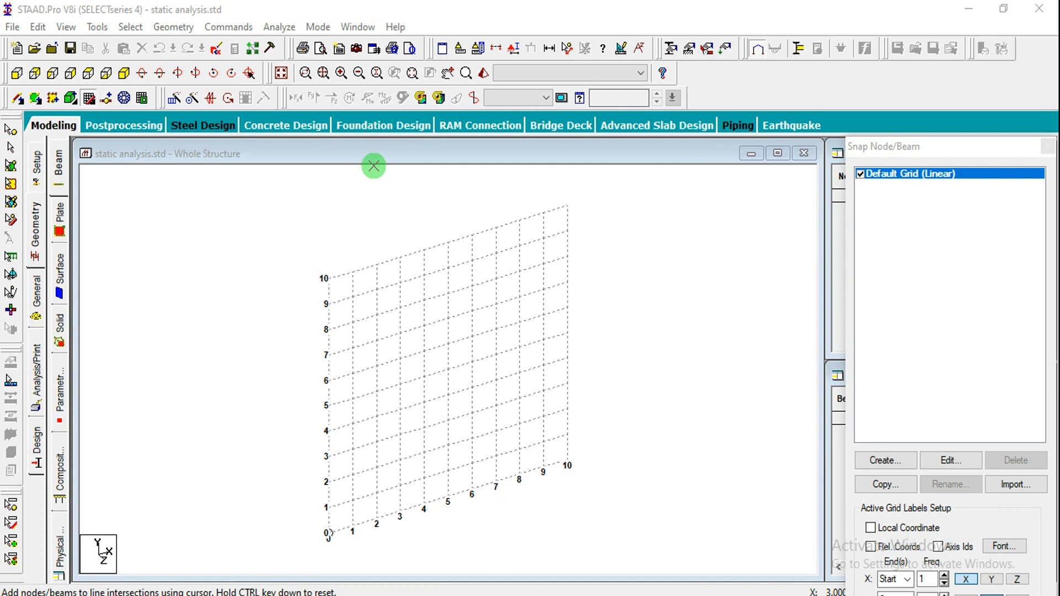
Start a Bay Frame prototype from the structure wizard's Frame Models, 20 m long, 20 m high and 16 m wide.
left_click(170, 28)
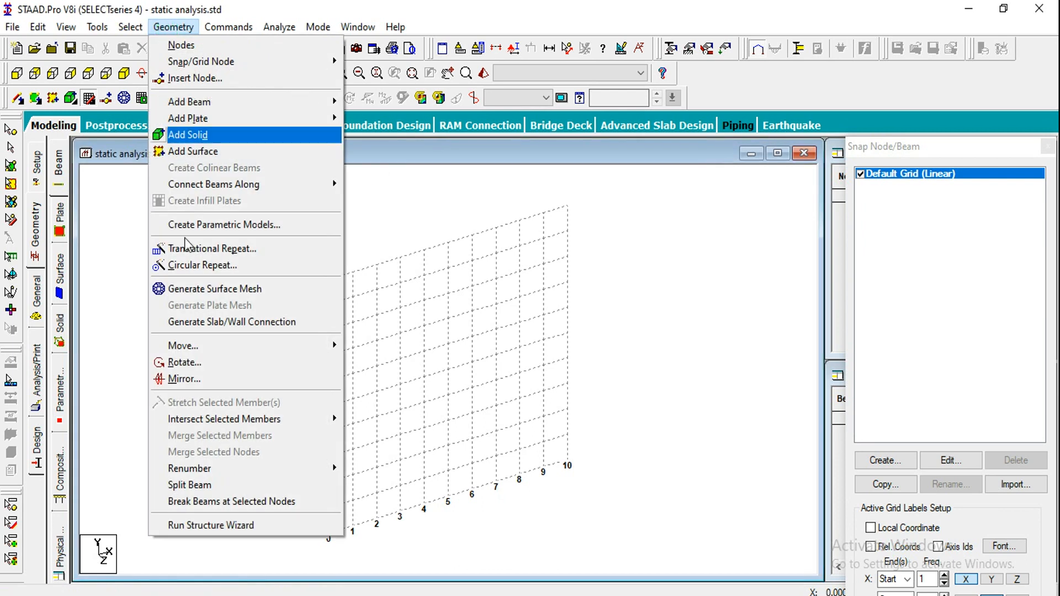
left_click(188, 525)
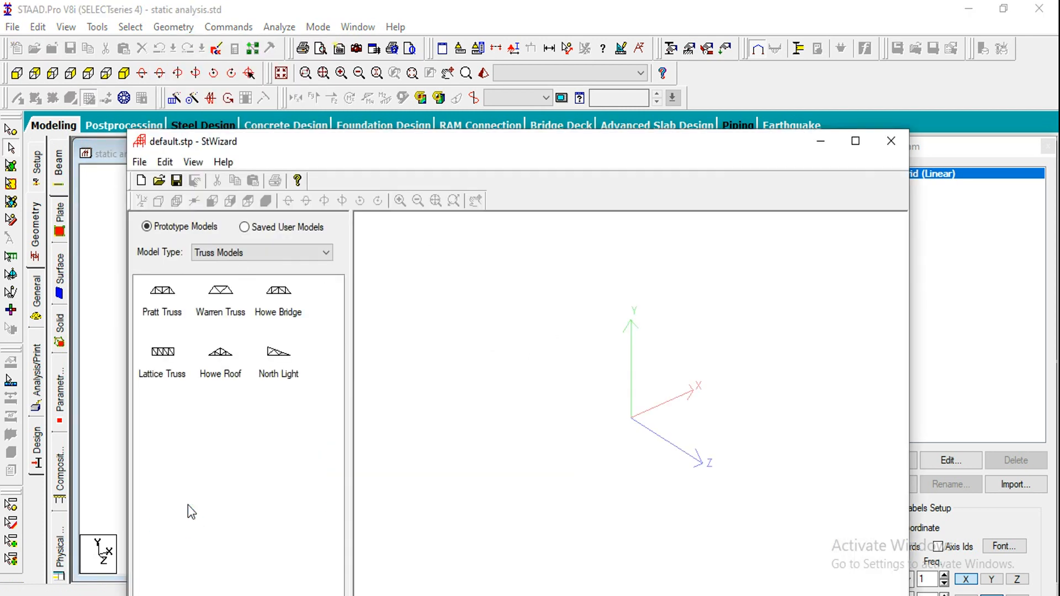
left_click(238, 251)
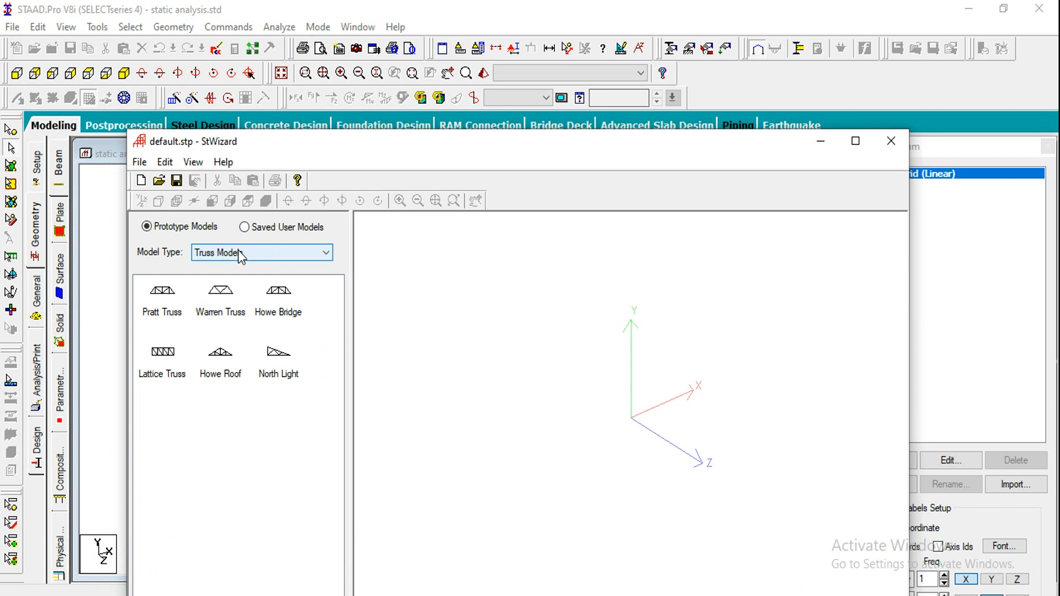
left_click(228, 279)
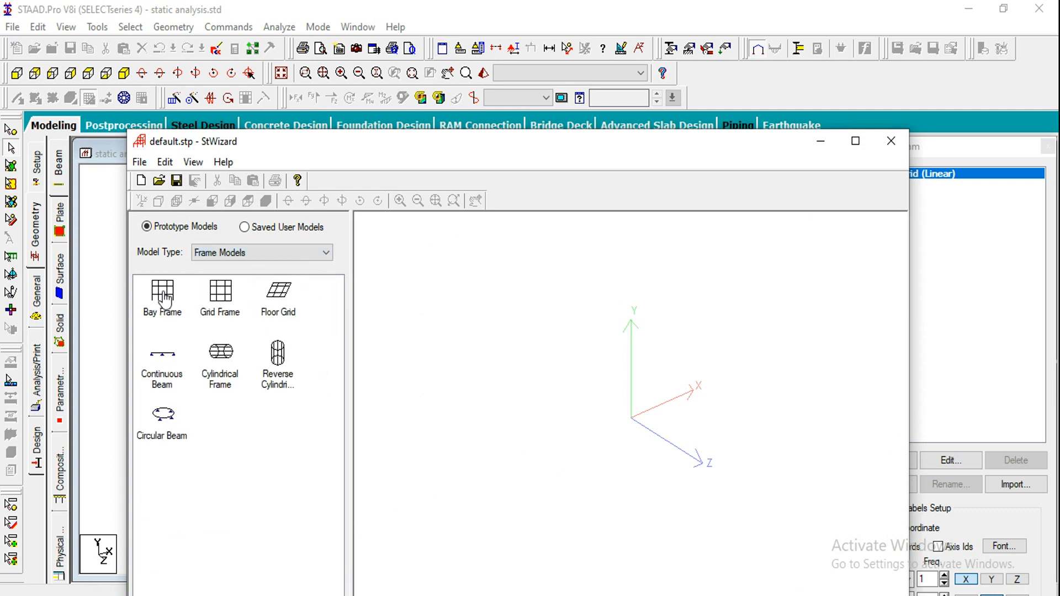
double_click(164, 299)
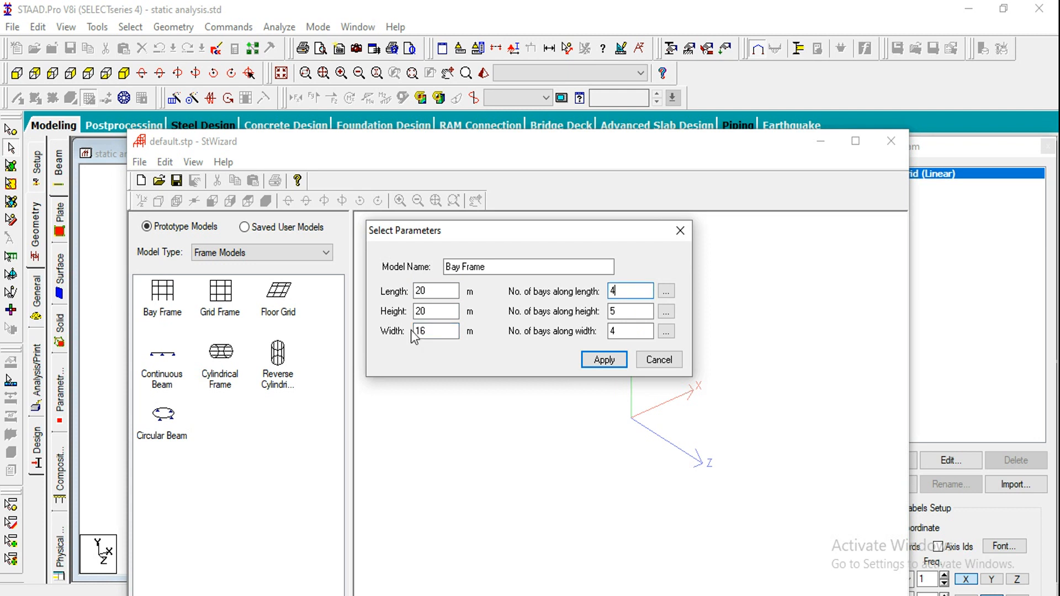
Set 6 bays along the frame's height and make the first bay 4 m high.
double_click(613, 311)
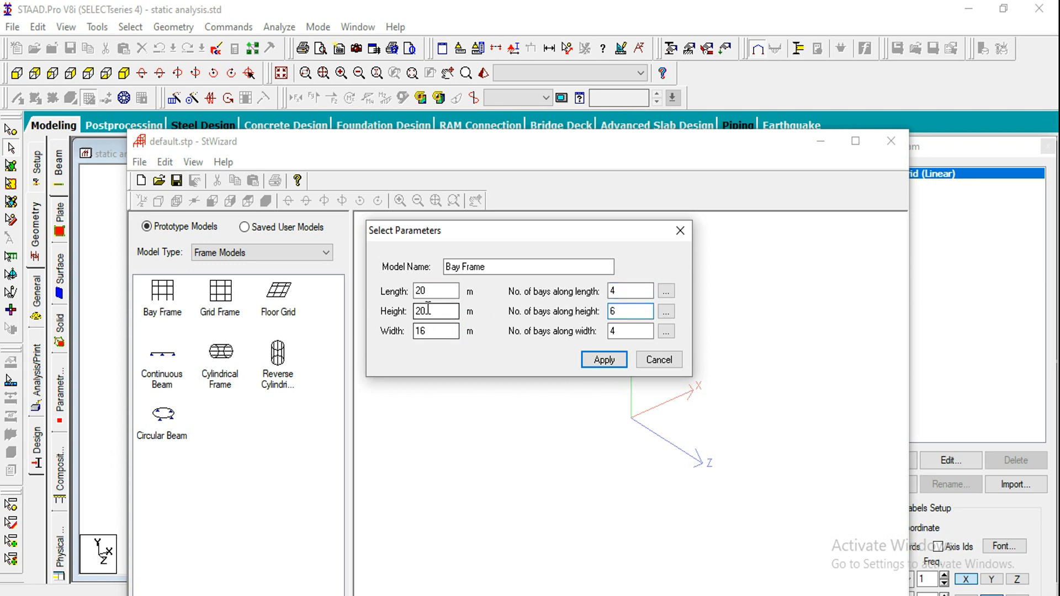
type("6")
left_click(665, 310)
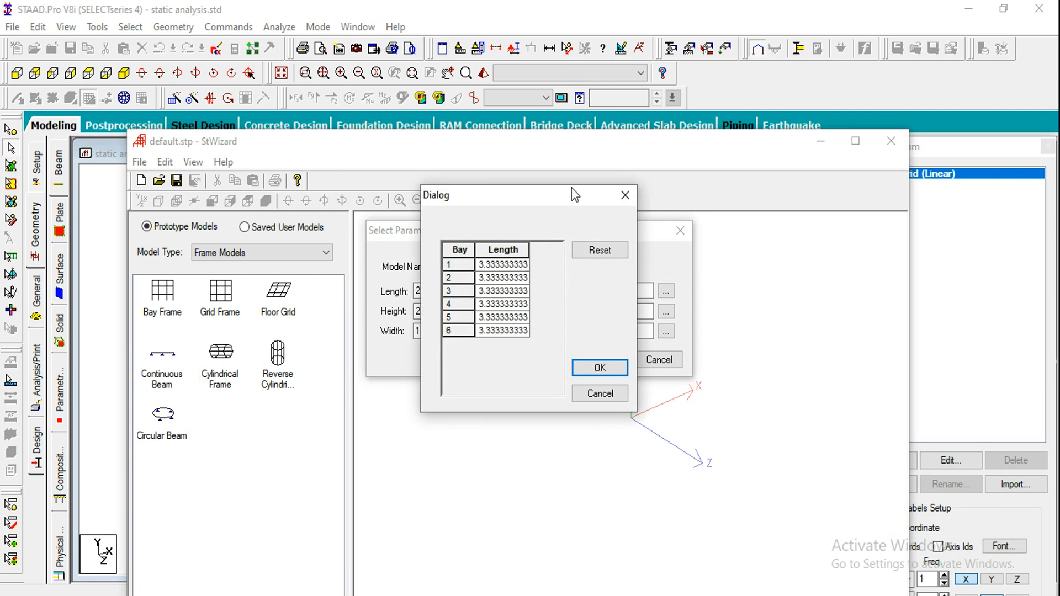
left_click_drag(503, 202, 573, 189)
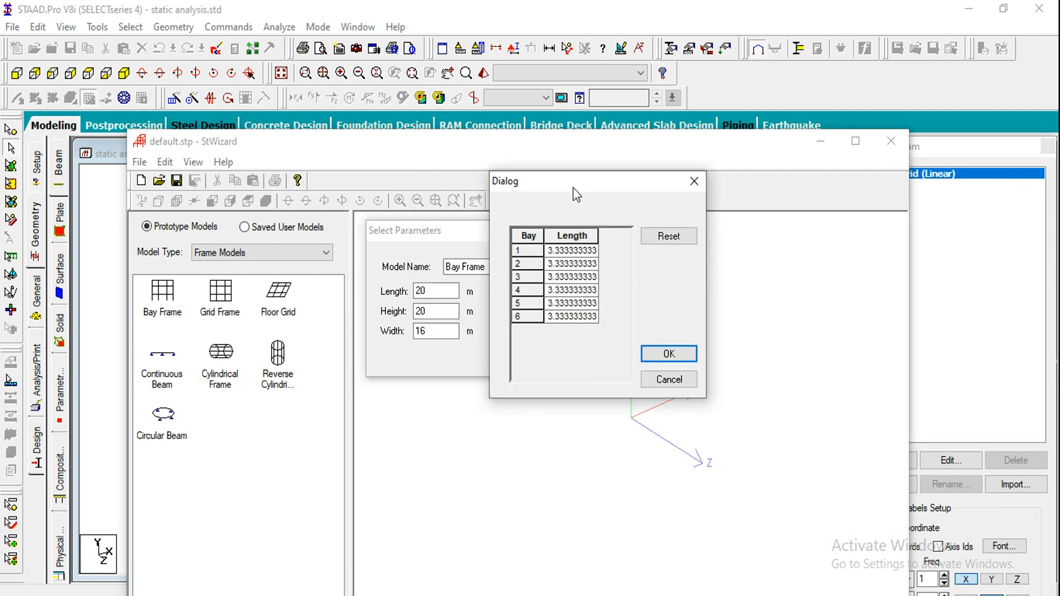
left_click(549, 253)
left_click_drag(551, 253, 688, 253)
key("BackSpace")
type("4")
key("Down")
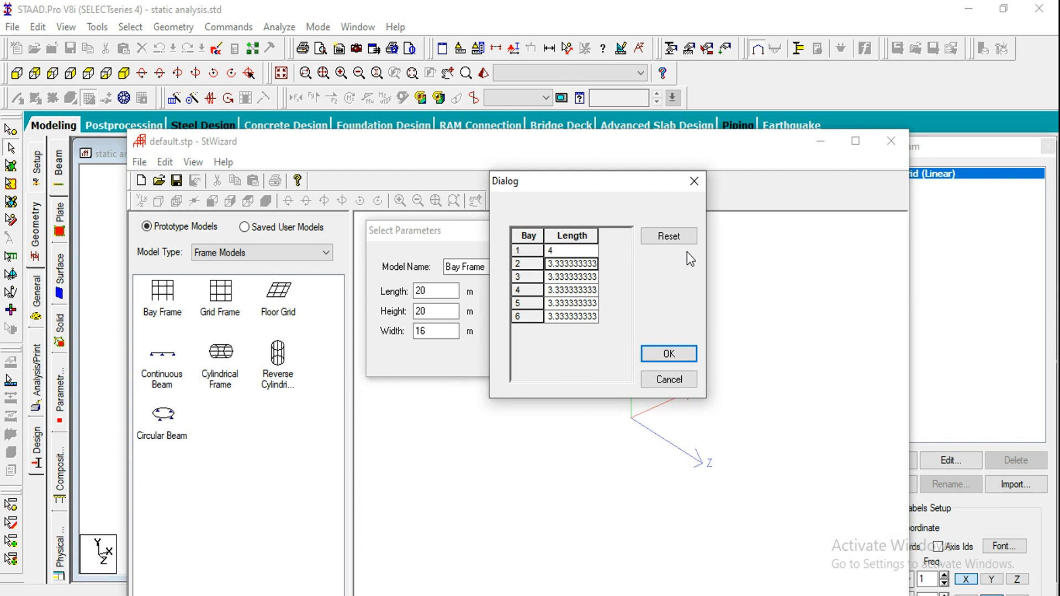
Set the heights of bays 2 to 6 to 3.2 m each and accept the bay lengths.
type("3.2")
key("Down")
type("3.2")
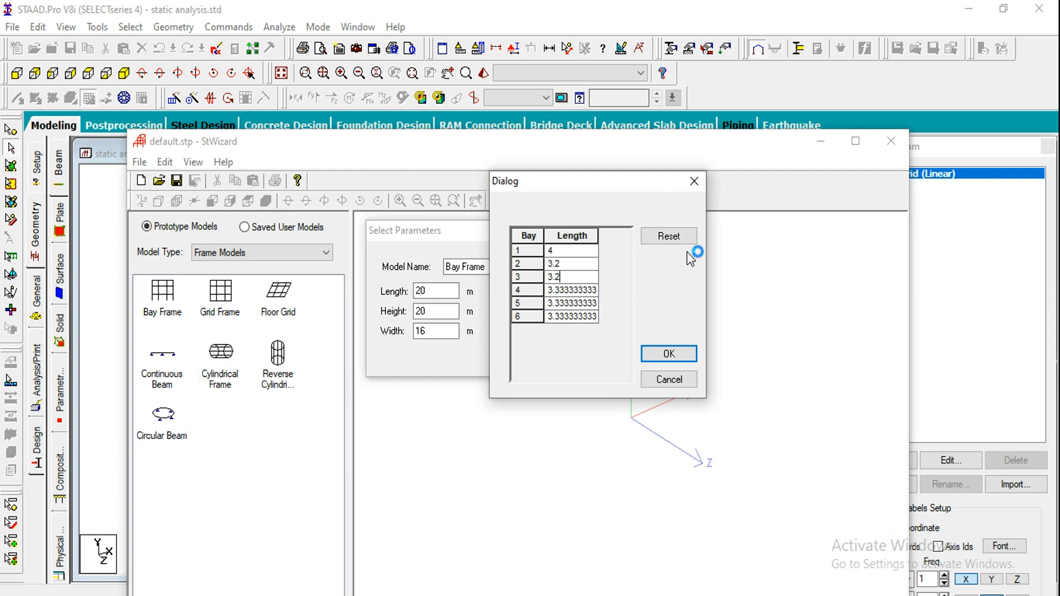
key("Down")
type("3.2")
key("Down")
type("3.2")
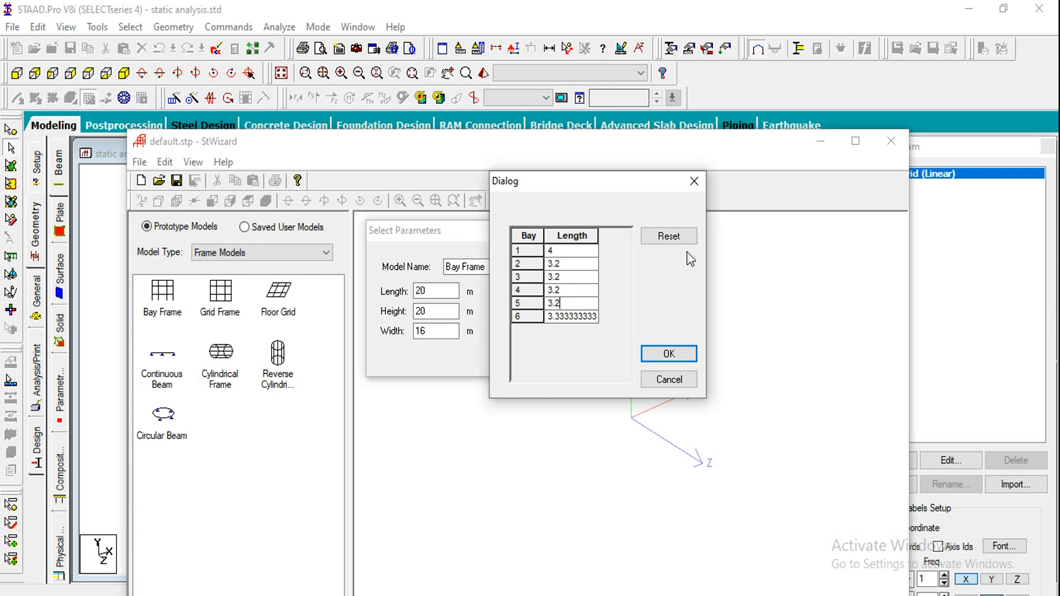
key("Down")
type("3.2")
left_click(668, 354)
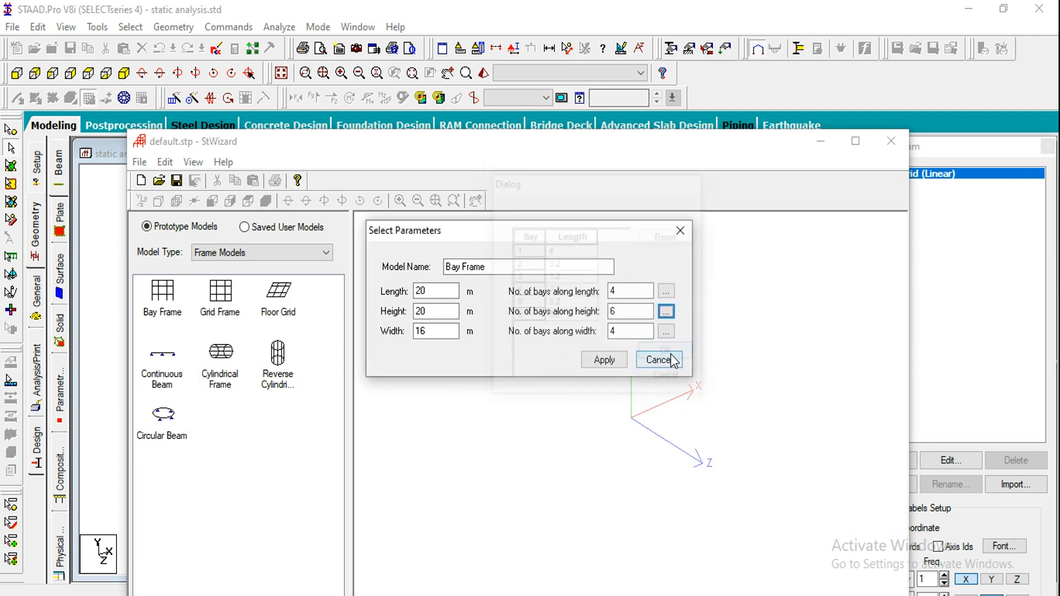
Generate the bay frame and merge it into the model at X, Y and Z offsets of 0, then turn off the snap grid.
key("Tab")
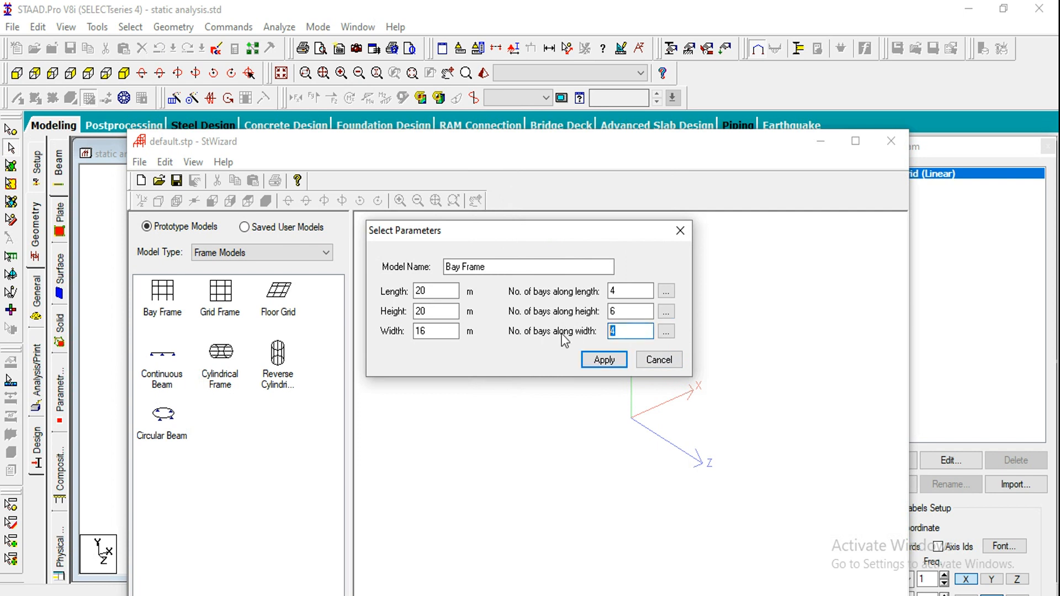
left_click(604, 360)
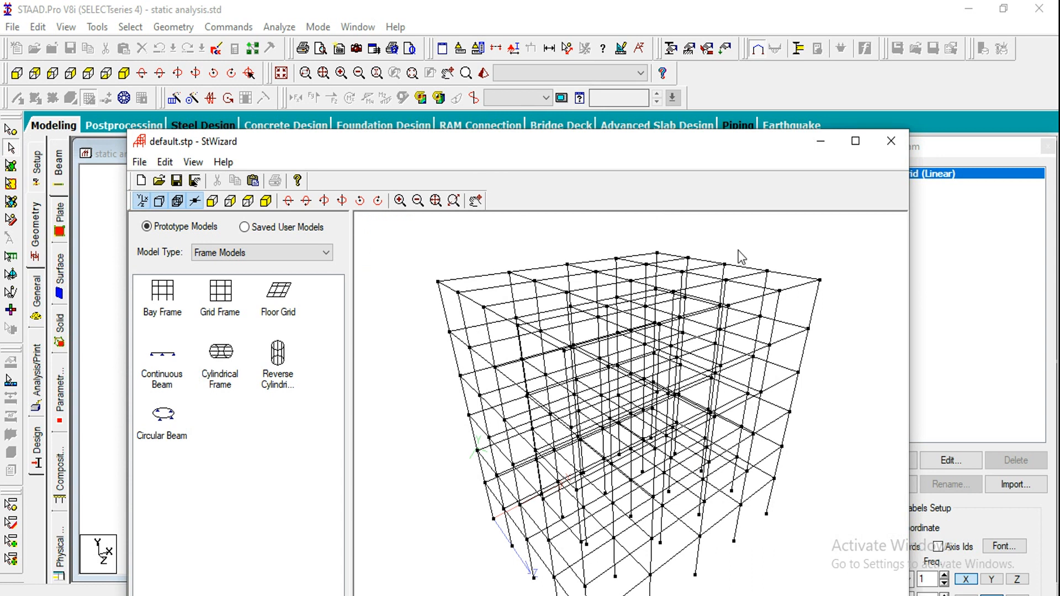
left_click(888, 143)
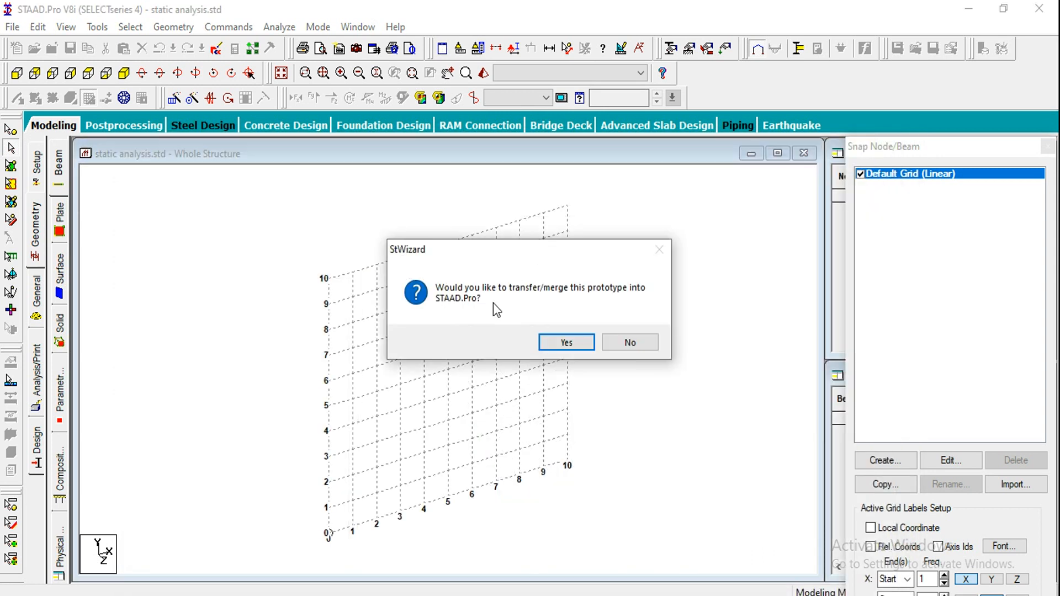
left_click(569, 341)
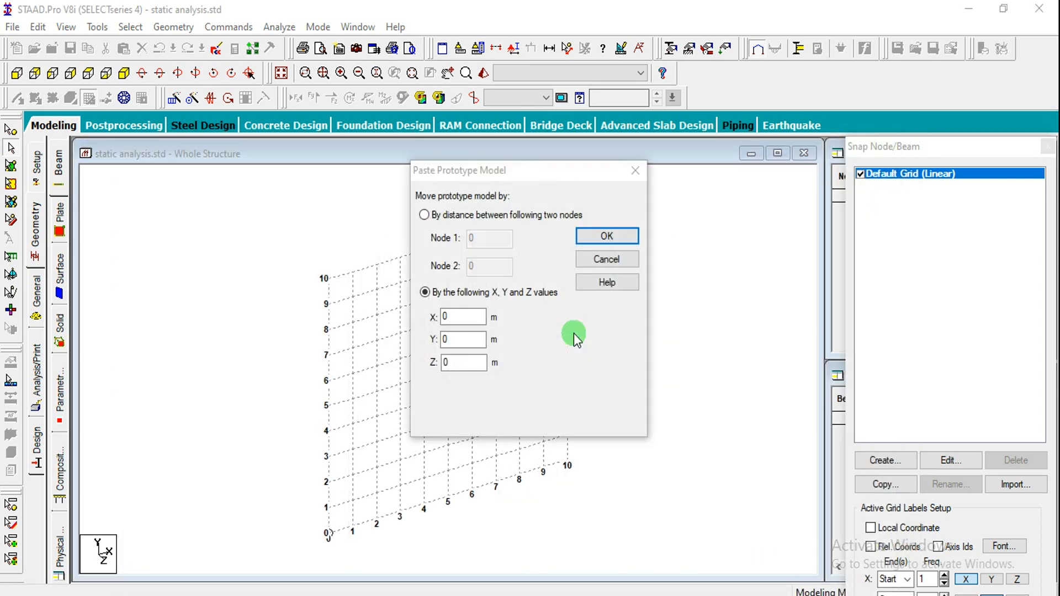
left_click(604, 238)
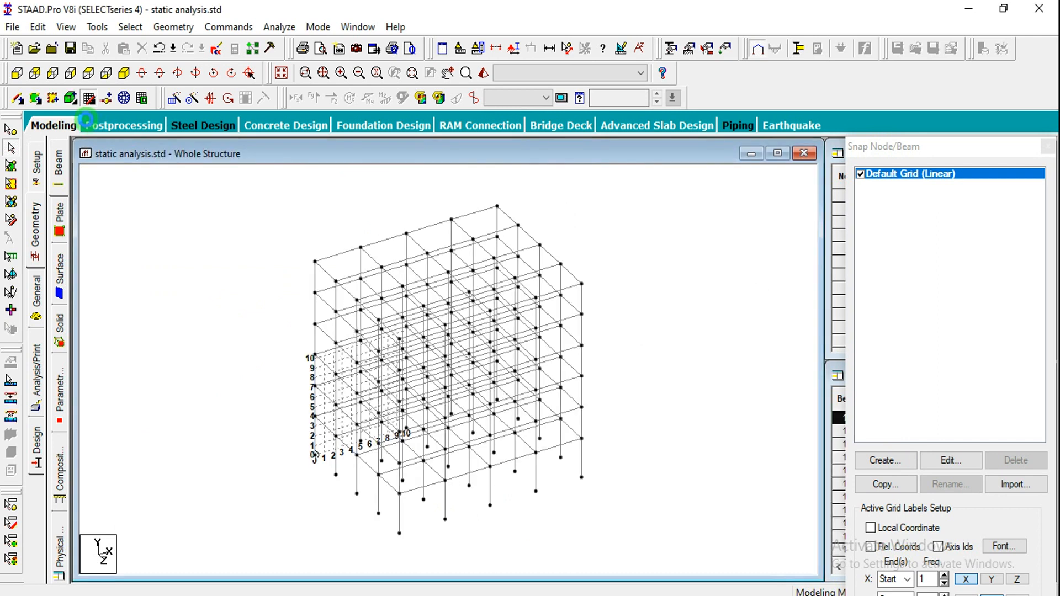
left_click(86, 103)
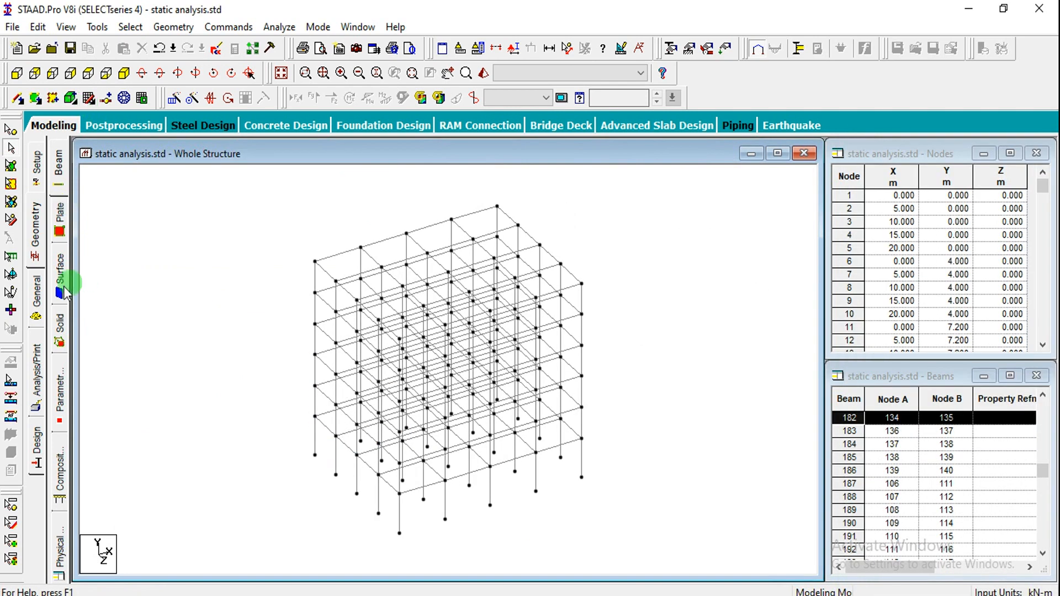
Define a rectangular concrete section property with YD 0.45 m and ZD 0.45 m.
left_click(42, 297)
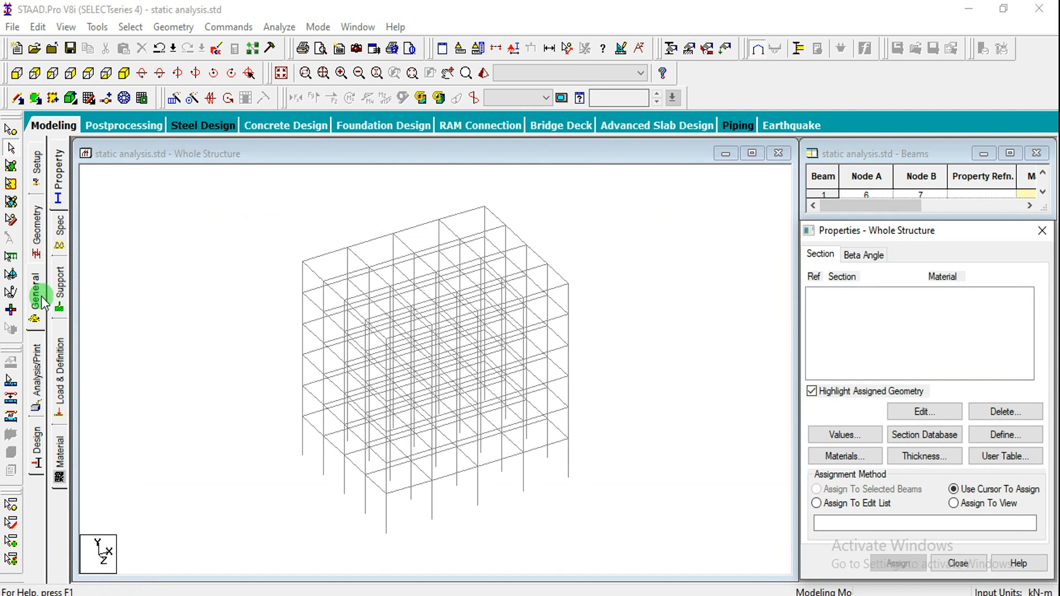
left_click(1018, 436)
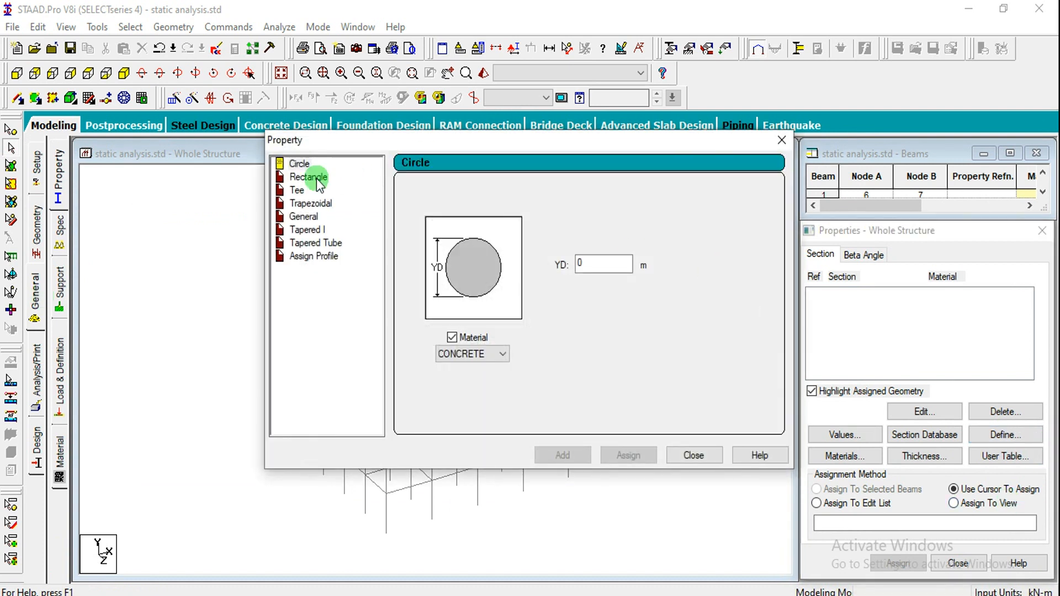
left_click(318, 178)
left_click(617, 255)
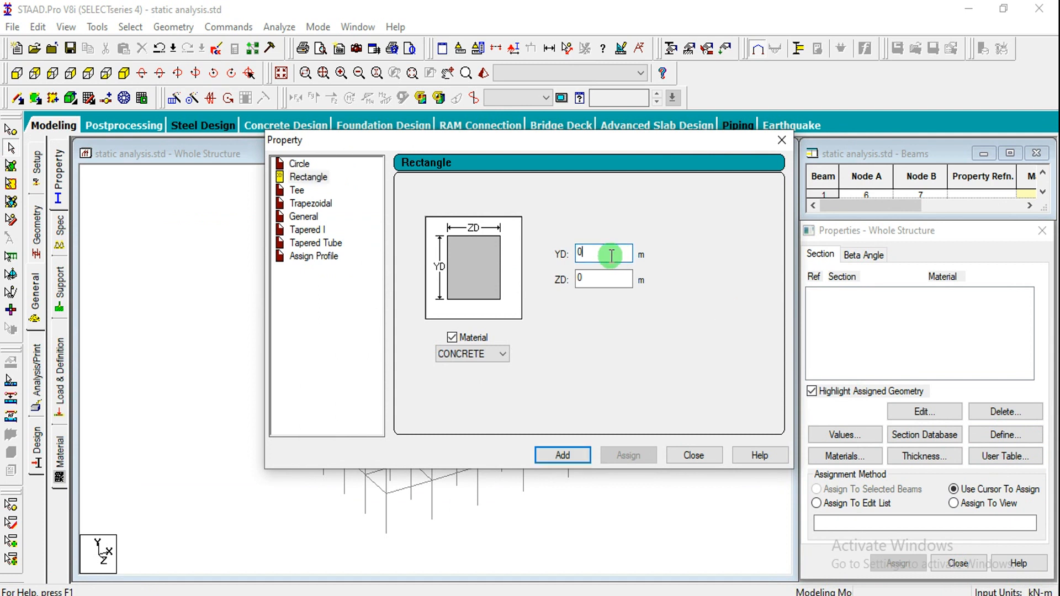
type(".45")
key("Tab")
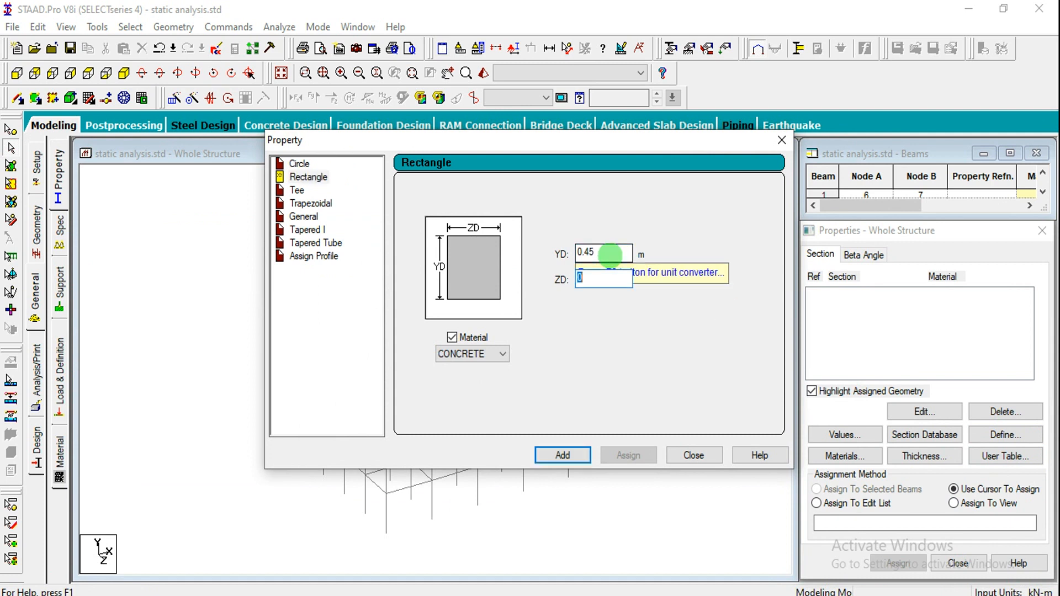
type(".45")
left_click(562, 454)
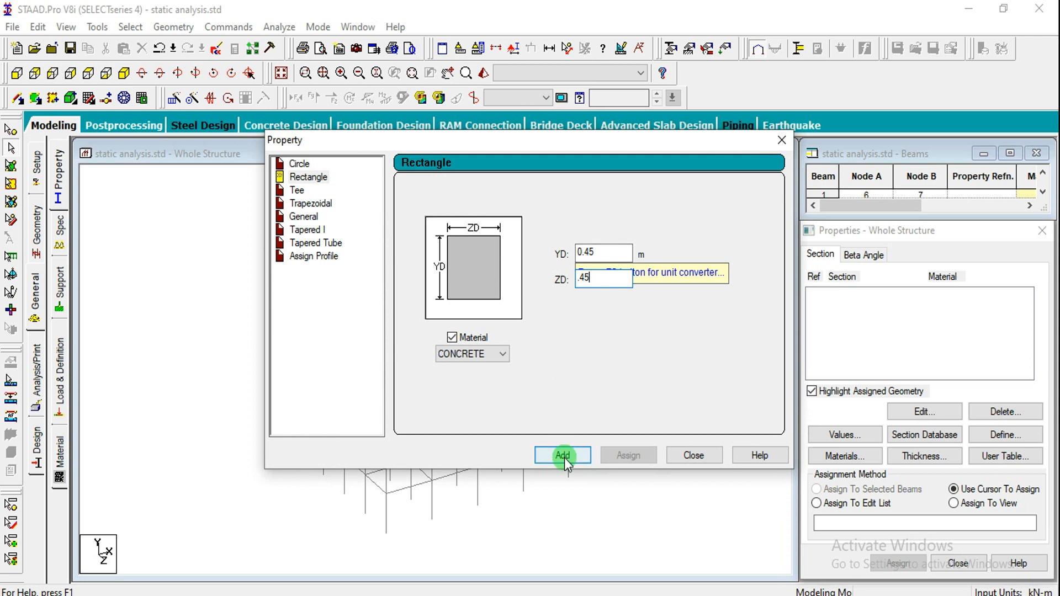
Add a second rectangular concrete section with YD 0.3 m and ZD 0.23 m and finish defining properties.
left_click(617, 274)
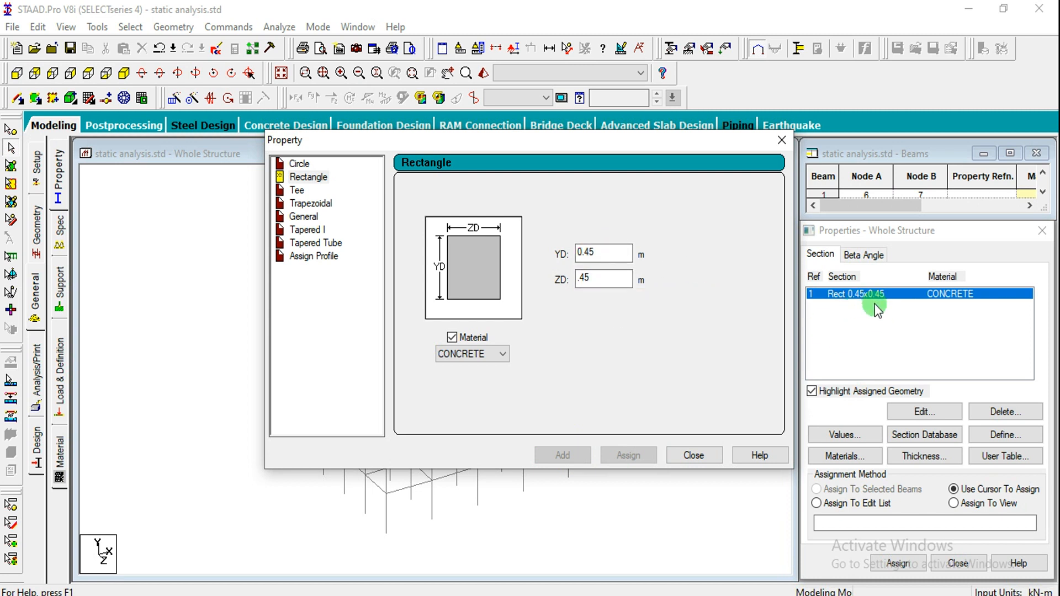
double_click(604, 252)
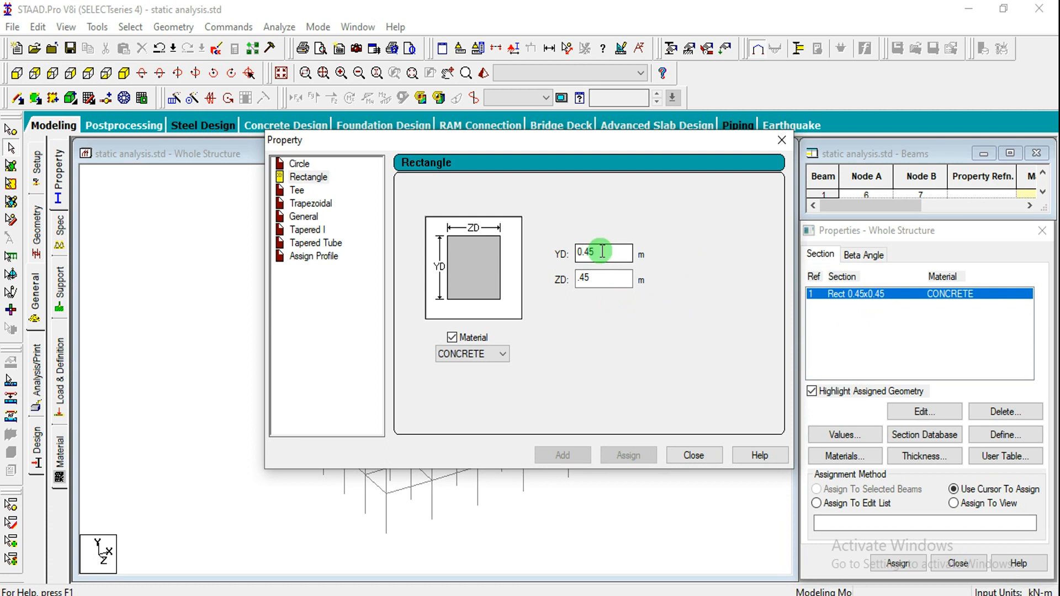
type("0.3")
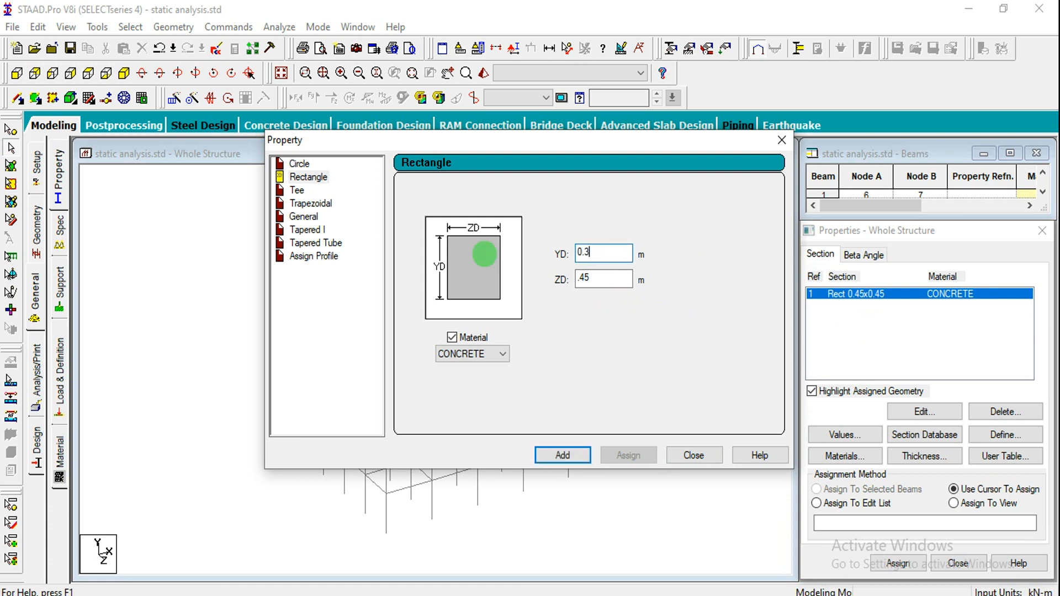
key("Tab")
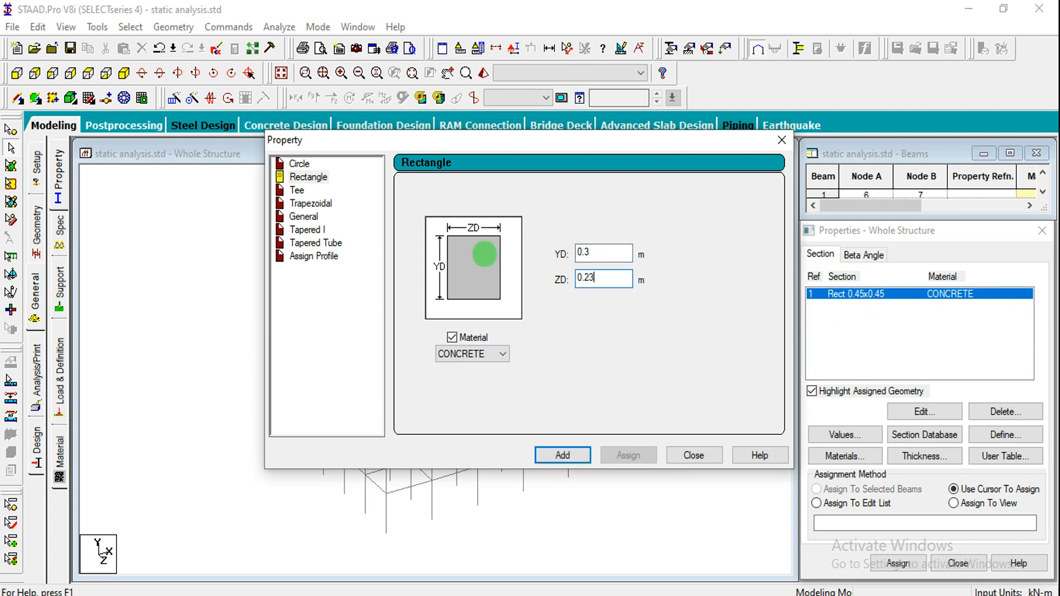
left_click(549, 453)
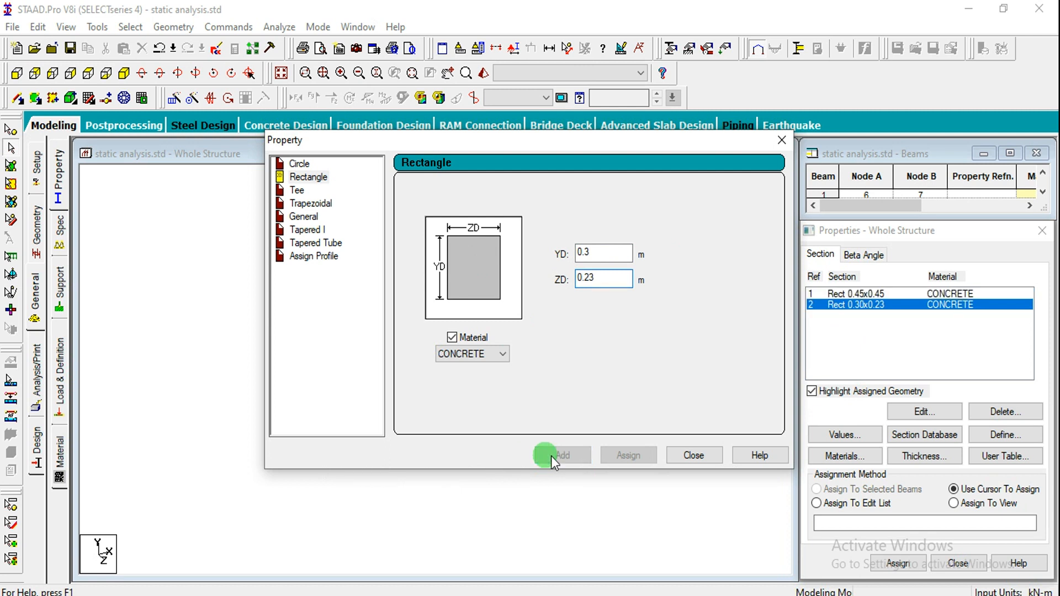
left_click(693, 455)
Assign the Rect 0.45x0.45 section to all members parallel to Y.
left_click(844, 294)
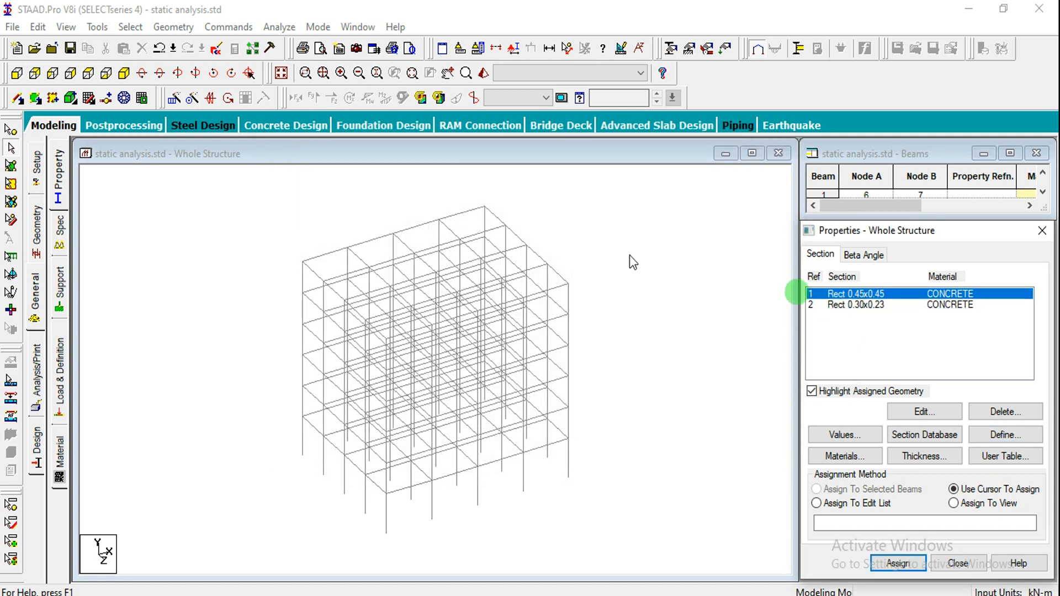
left_click(126, 30)
mouse_move(192, 327)
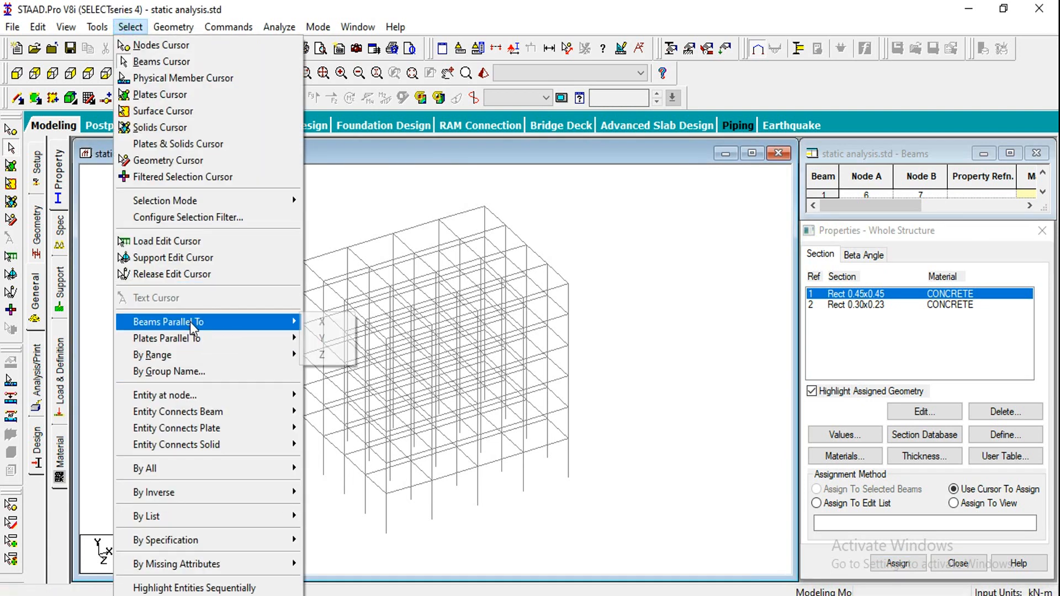
left_click(323, 339)
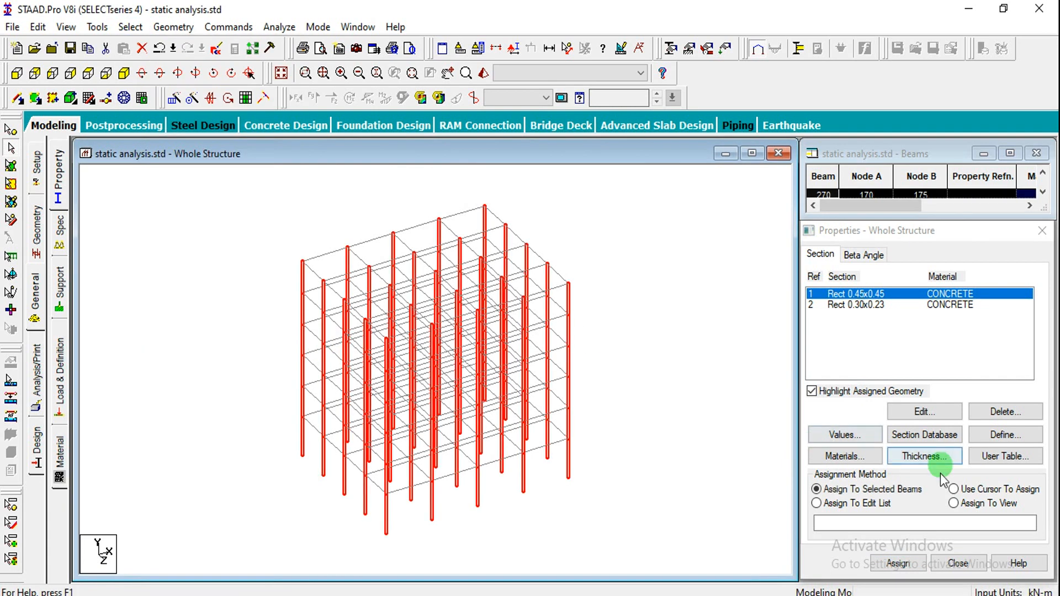
left_click(897, 563)
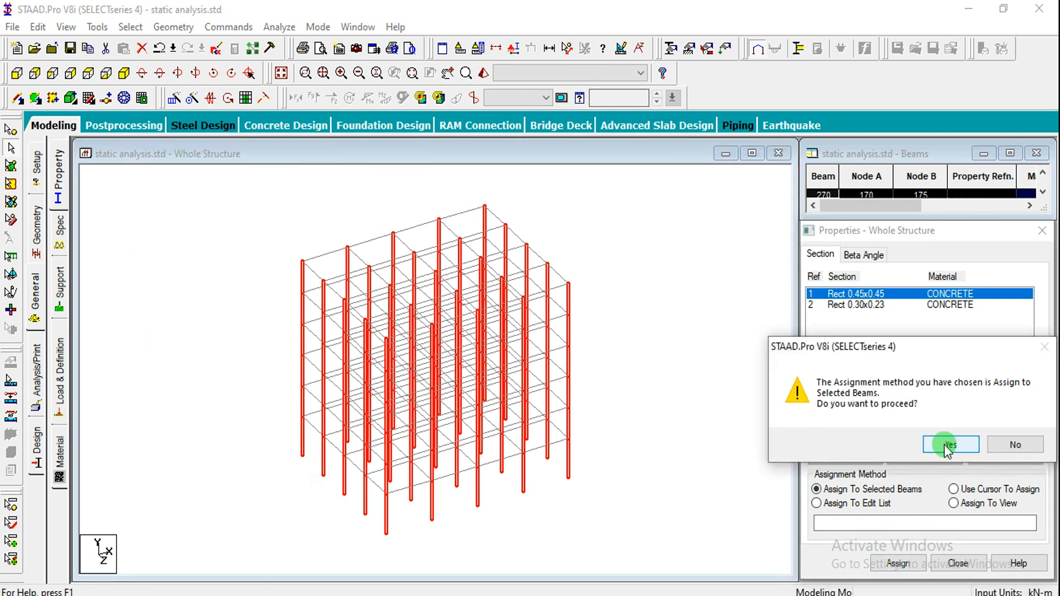
left_click(940, 442)
Assign the Rect 0.30x0.23 section to all horizontal beams by inverting a selection of the members parallel to Y.
left_click(853, 305)
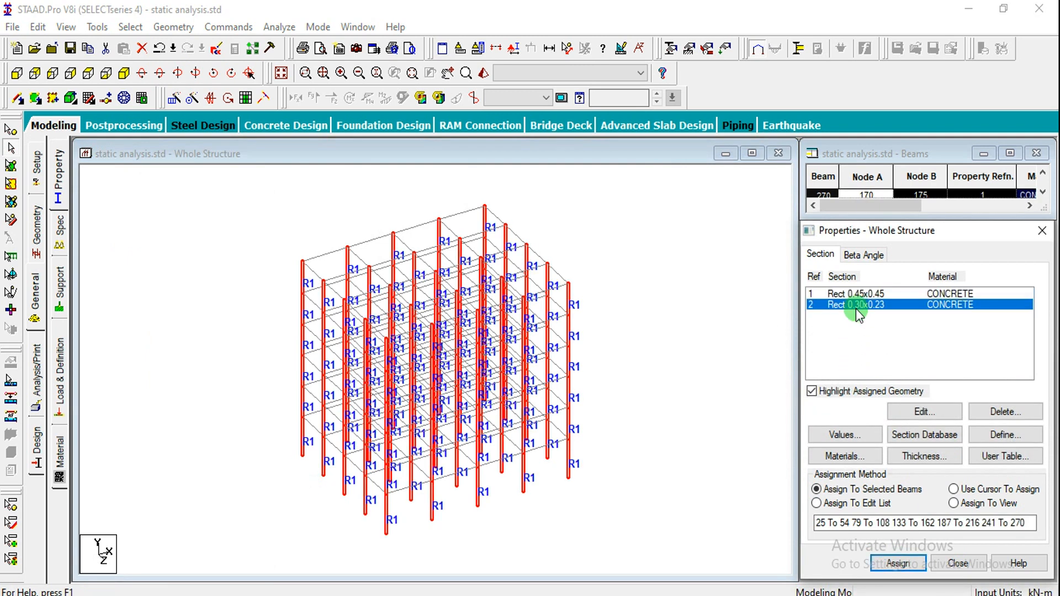
left_click(131, 26)
mouse_move(265, 322)
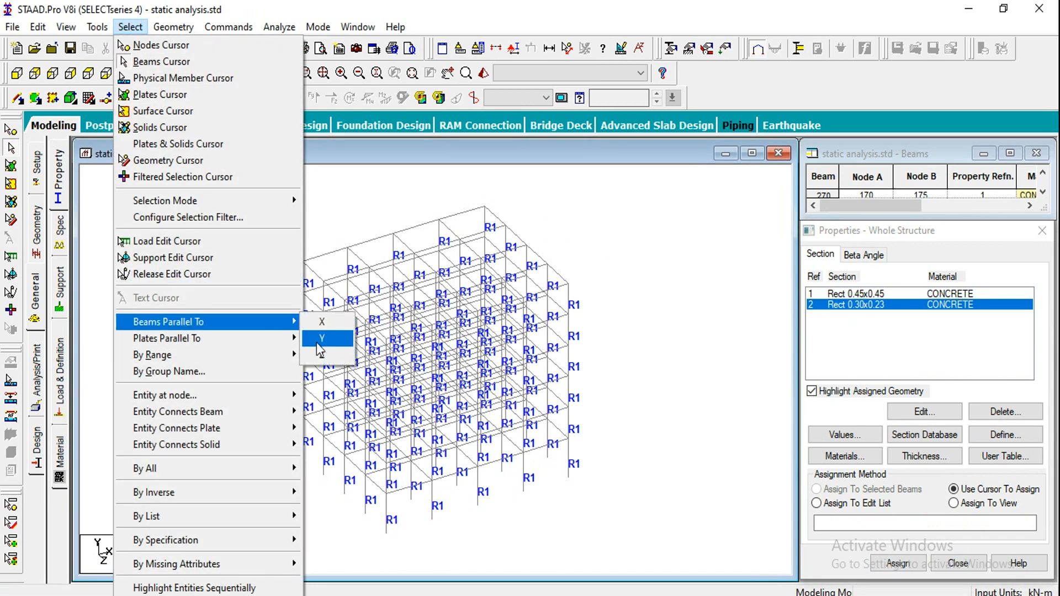
left_click(325, 343)
left_click(130, 26)
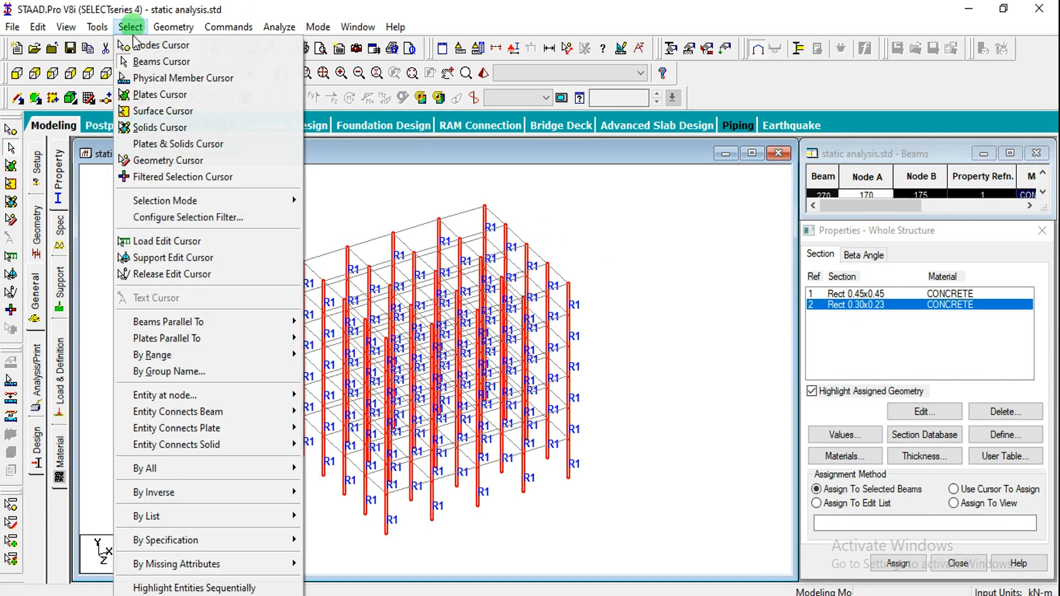
mouse_move(173, 497)
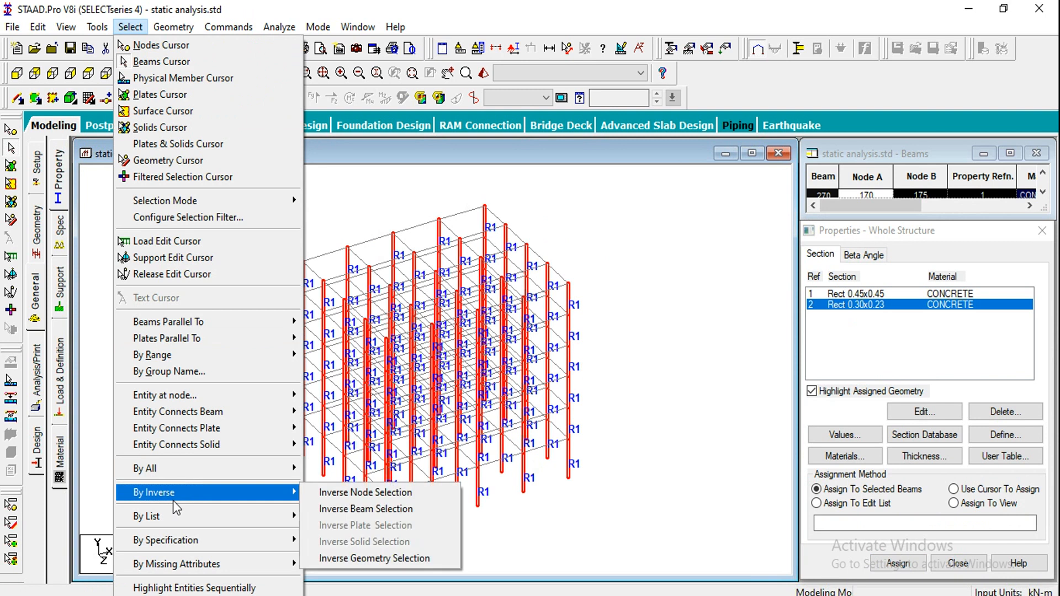
left_click(354, 508)
left_click(898, 563)
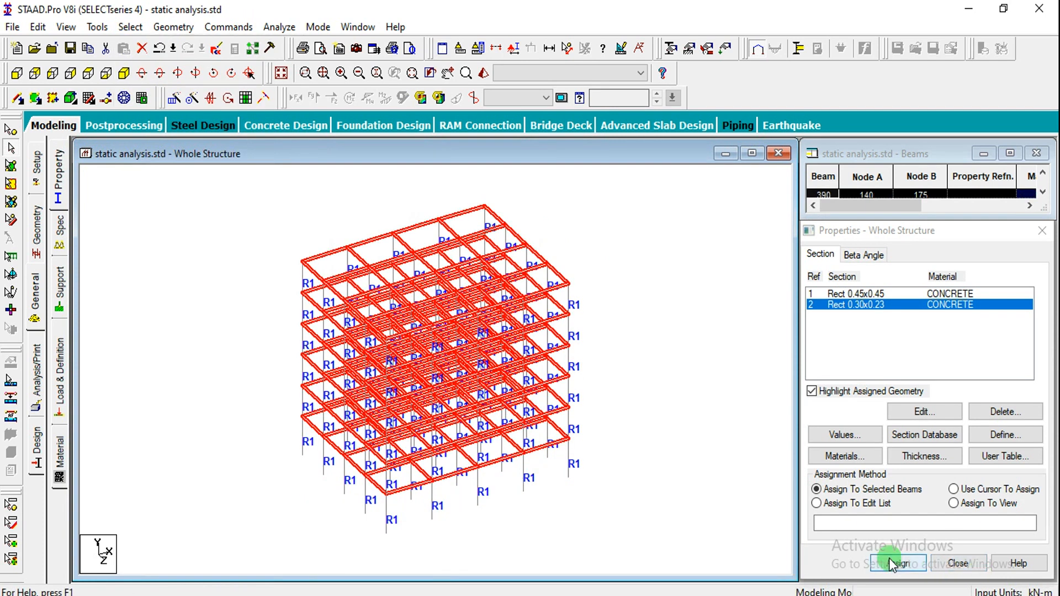
left_click(950, 444)
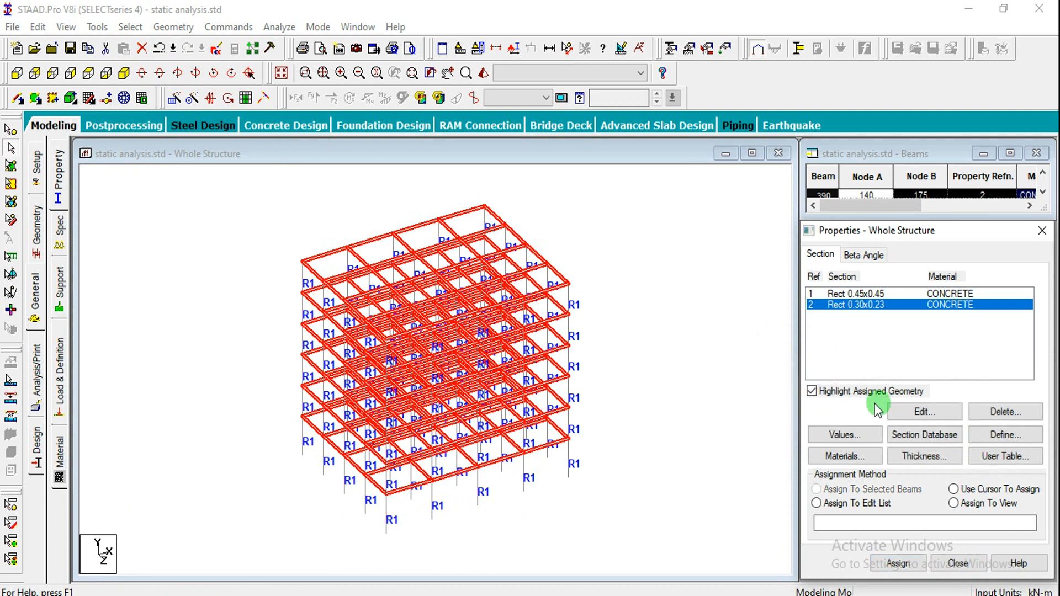
left_click(709, 376)
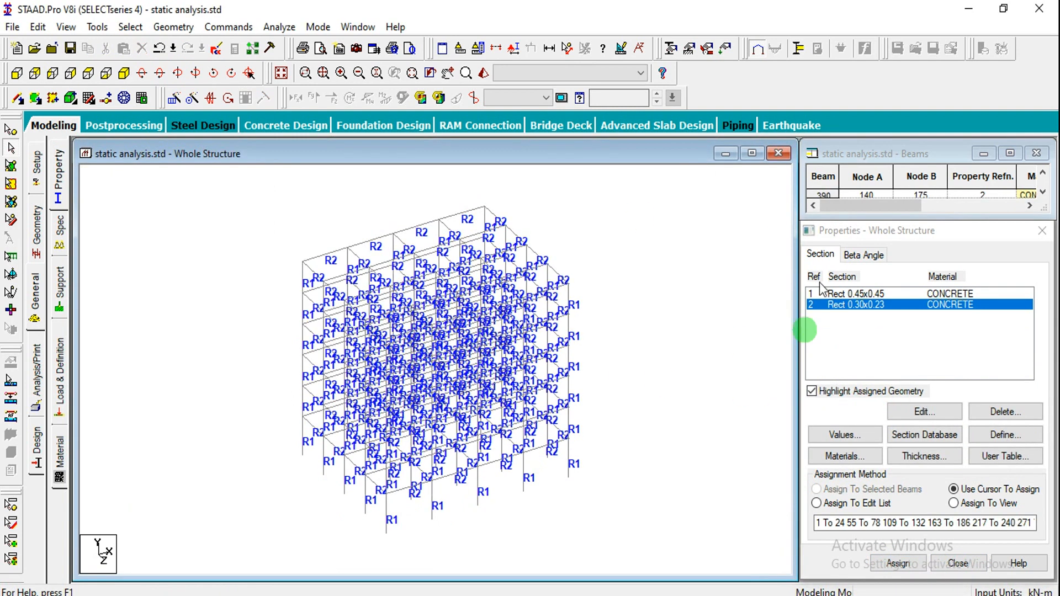
Create a fixed support for the structure.
left_click(61, 291)
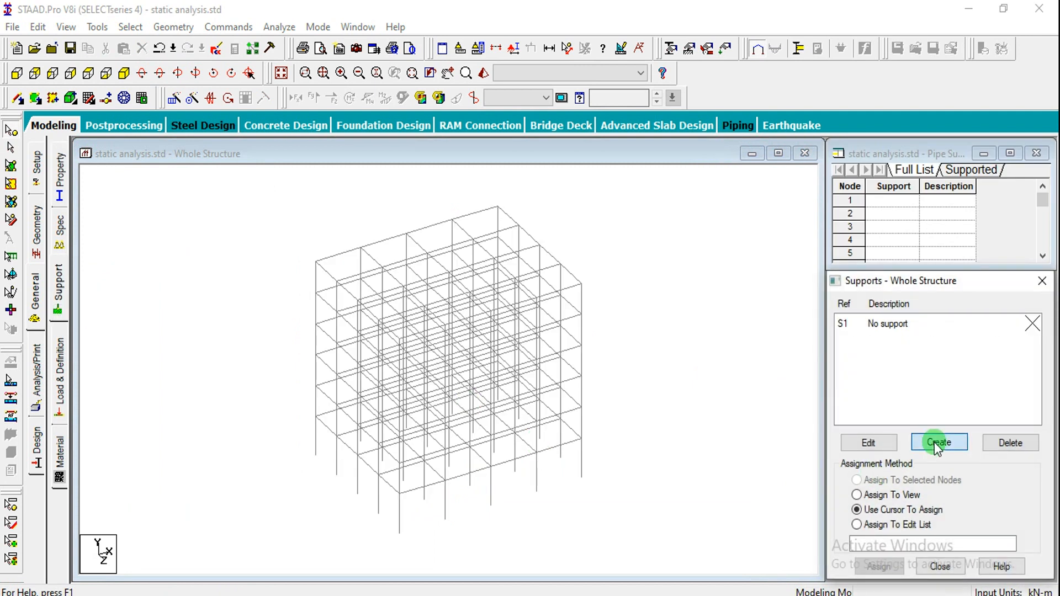
left_click(934, 442)
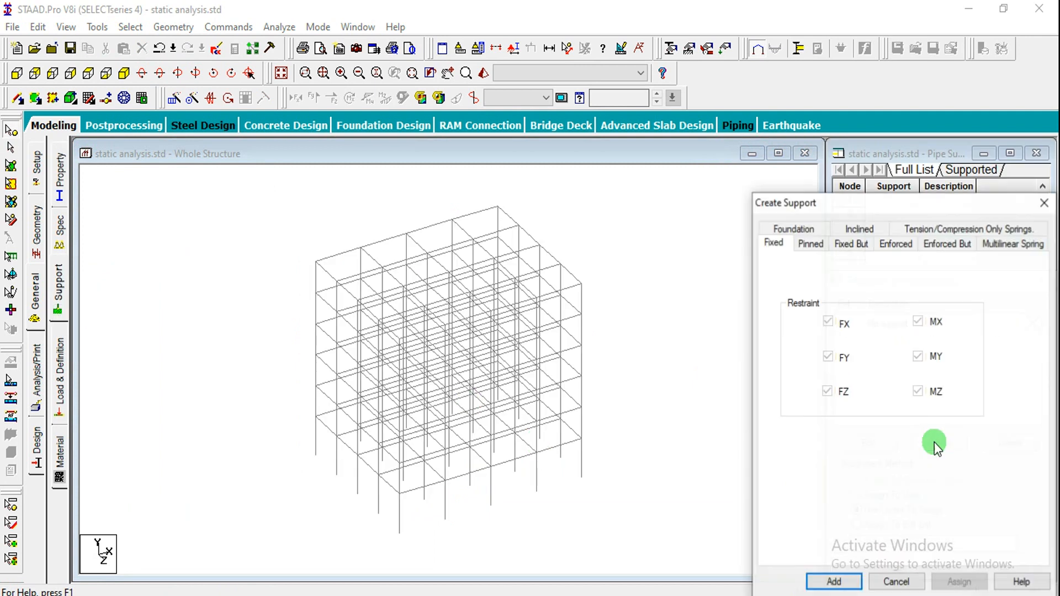
left_click(829, 580)
Assign the fixed support to all base nodes of the frame, selecting them in the front view.
left_click(886, 342)
left_click(16, 73)
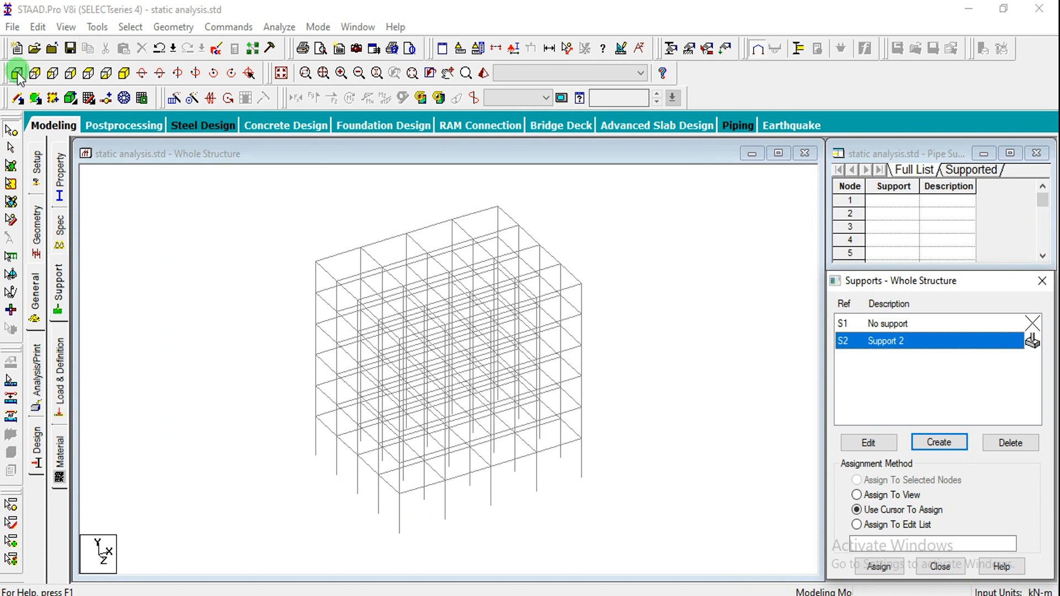
left_click_drag(274, 500, 630, 552)
left_click(878, 566)
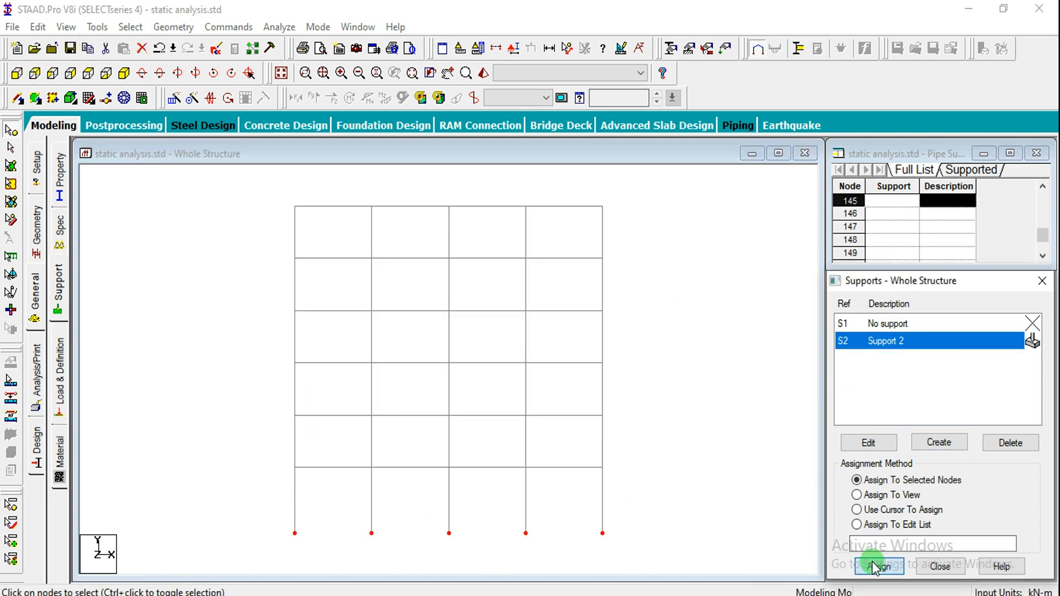
left_click(932, 474)
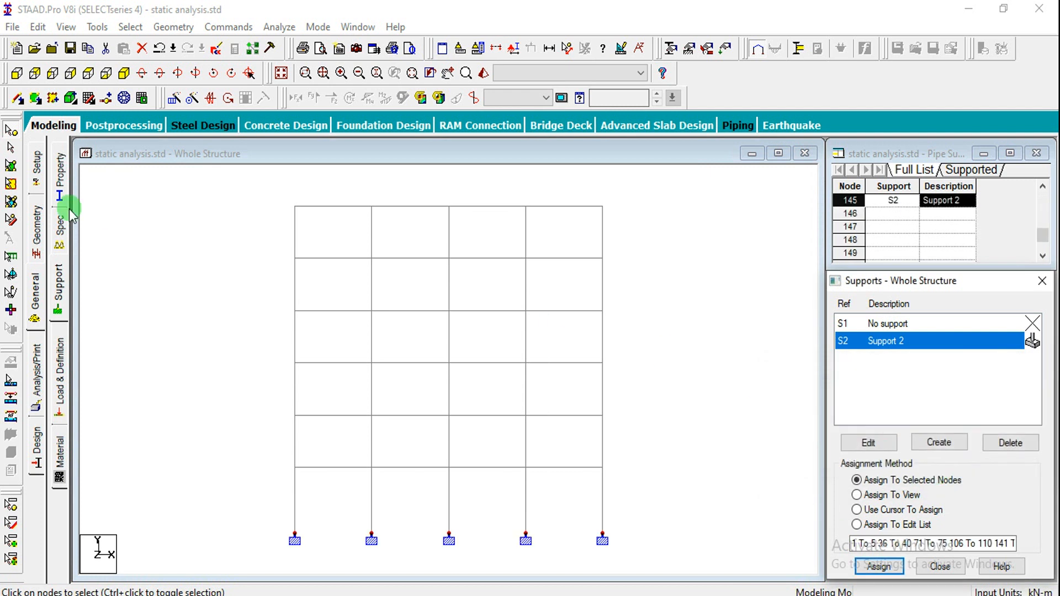
Start a new seismic definition of type IS 1893 - 2002/2005 and open its parameter generator.
left_click(62, 369)
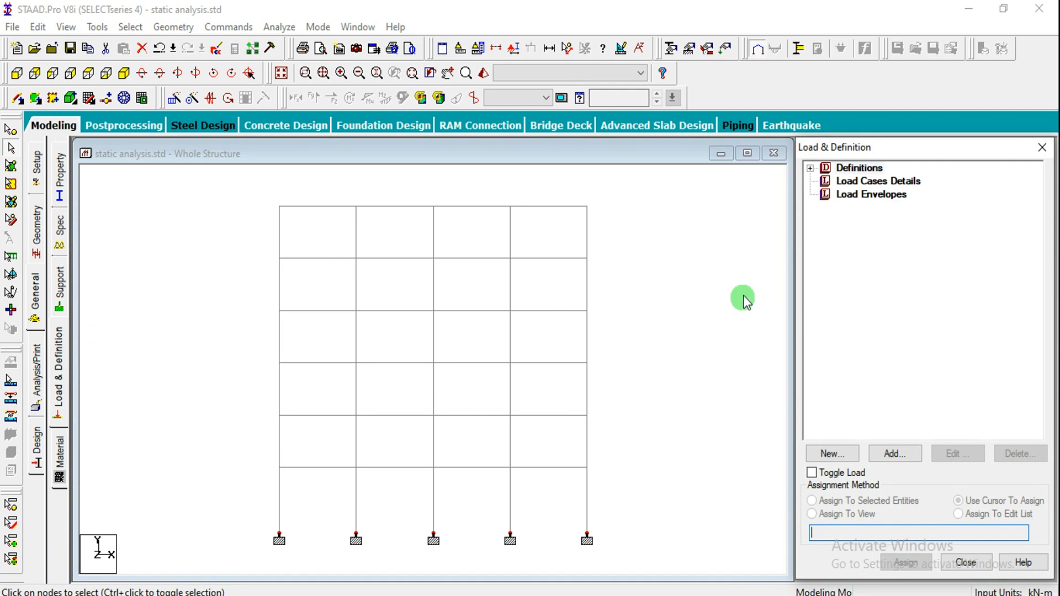
double_click(824, 168)
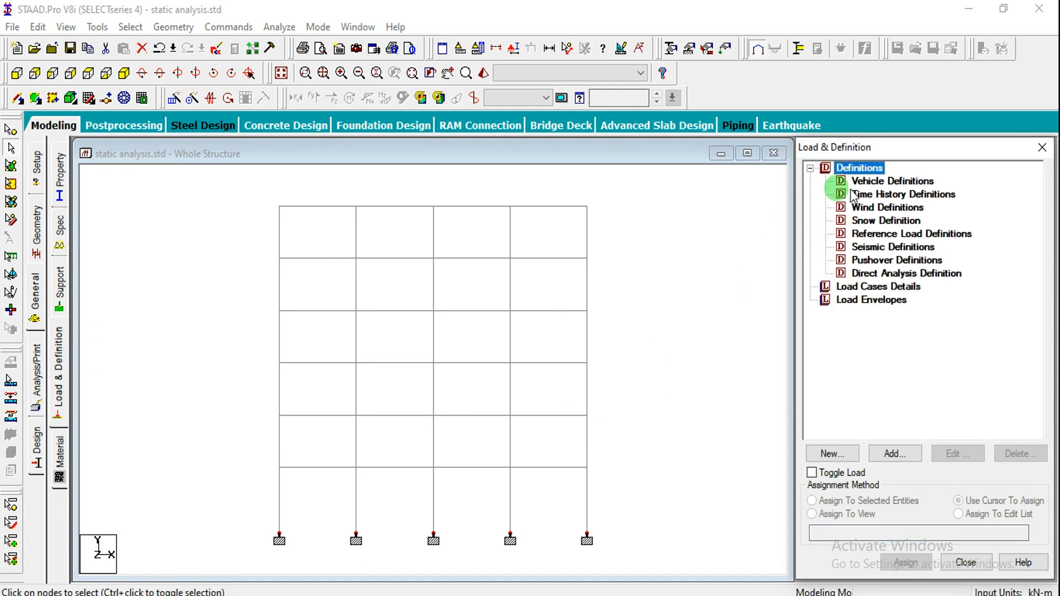
left_click(874, 249)
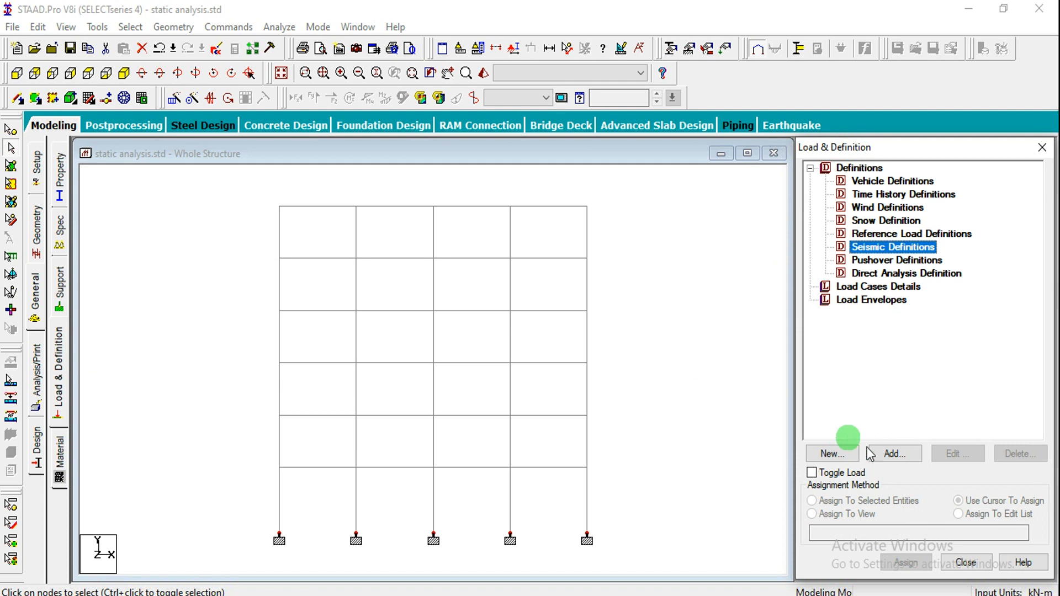
left_click(890, 457)
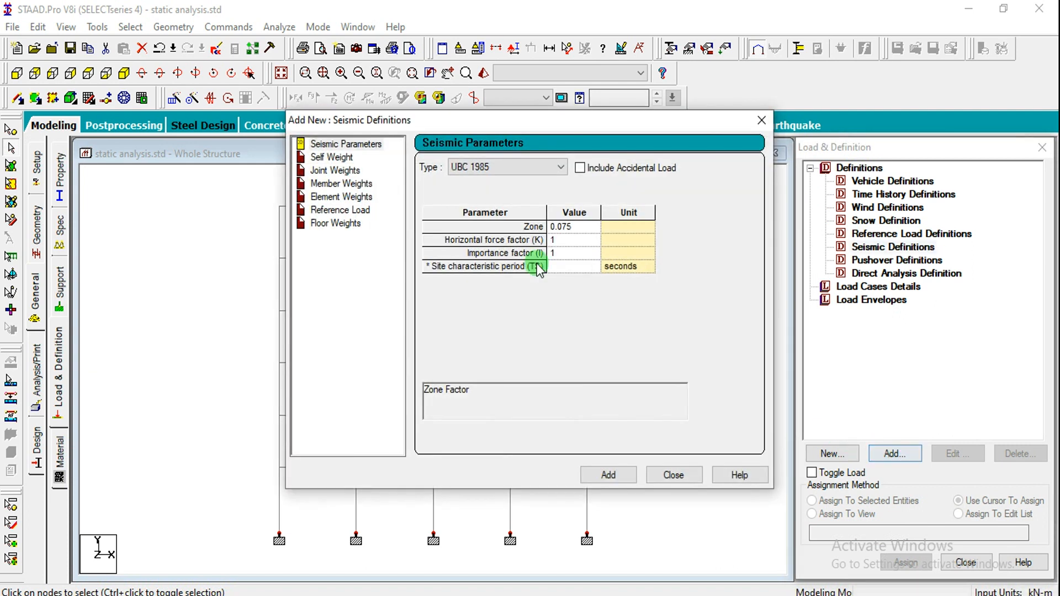
left_click(458, 167)
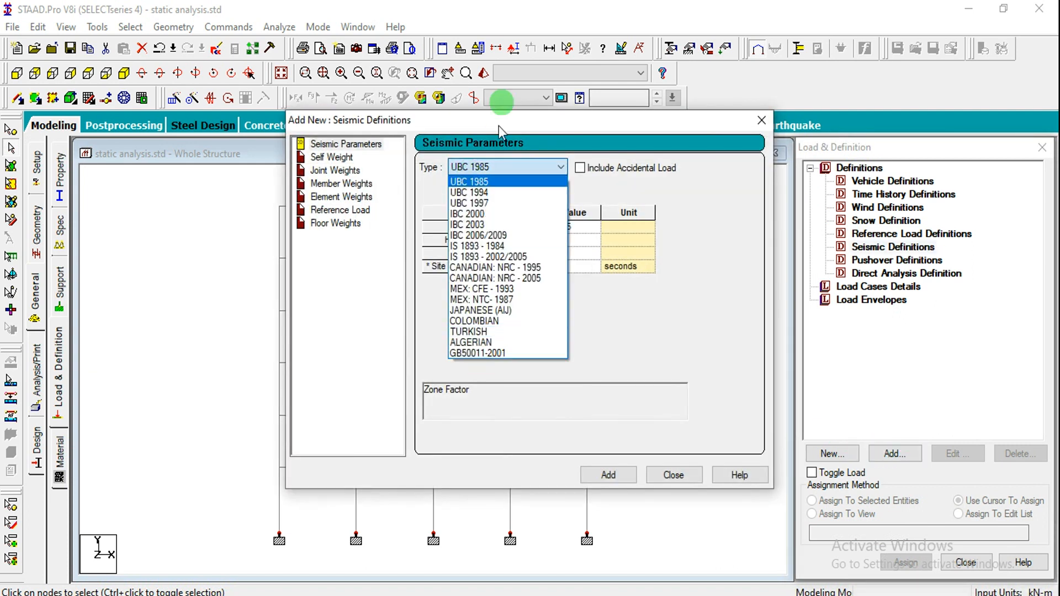
left_click(489, 257)
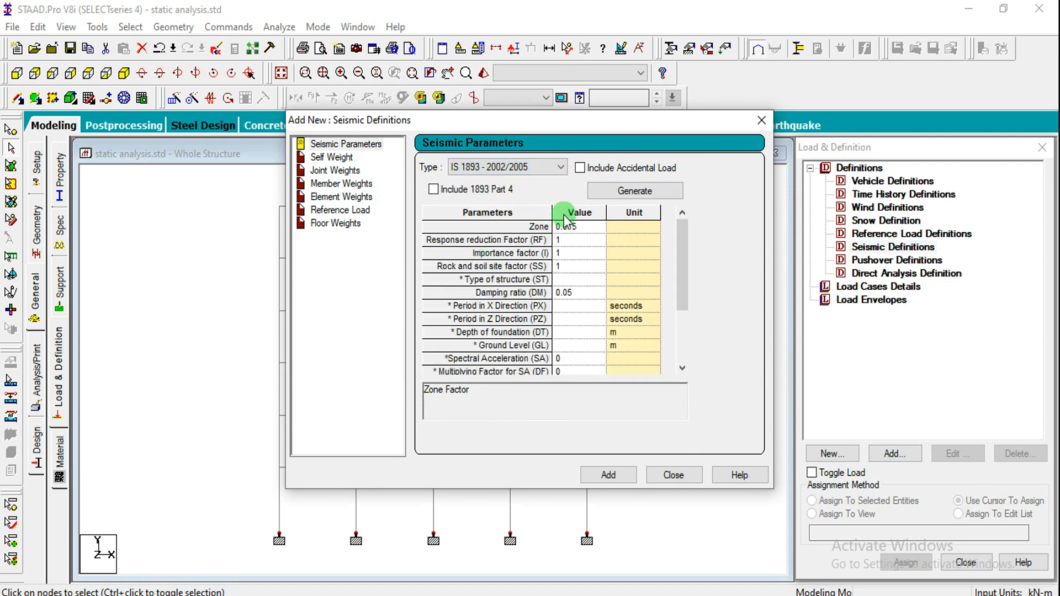
left_click(623, 191)
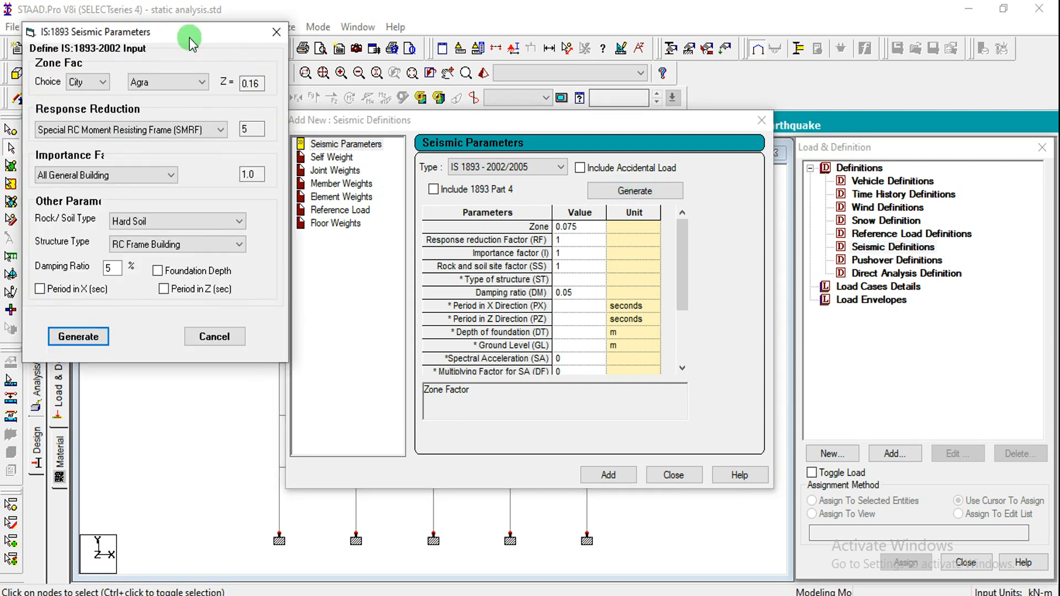
left_click_drag(190, 33, 466, 98)
Examine the cities available for the zone factor in the IS:1893 seismic parameters.
left_click(375, 146)
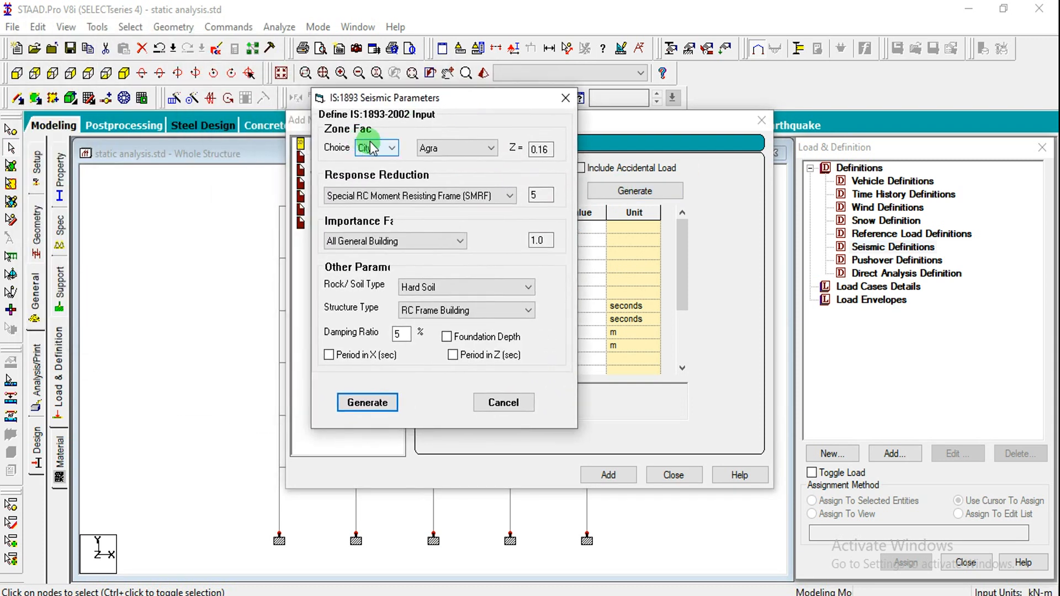
left_click(450, 147)
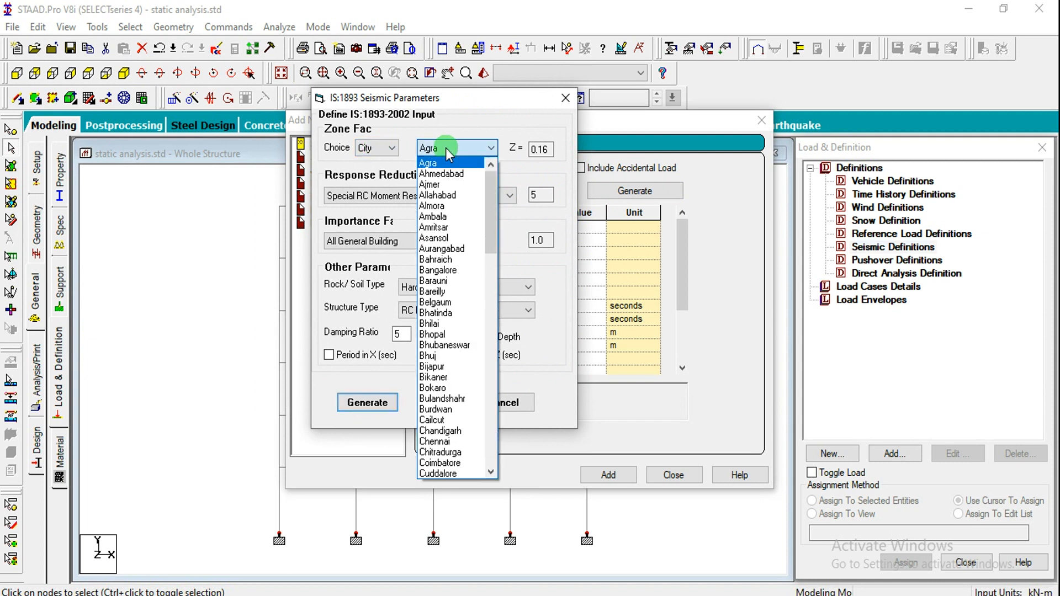
scroll(495, 253, "down", 1)
left_click_drag(493, 251, 505, 358)
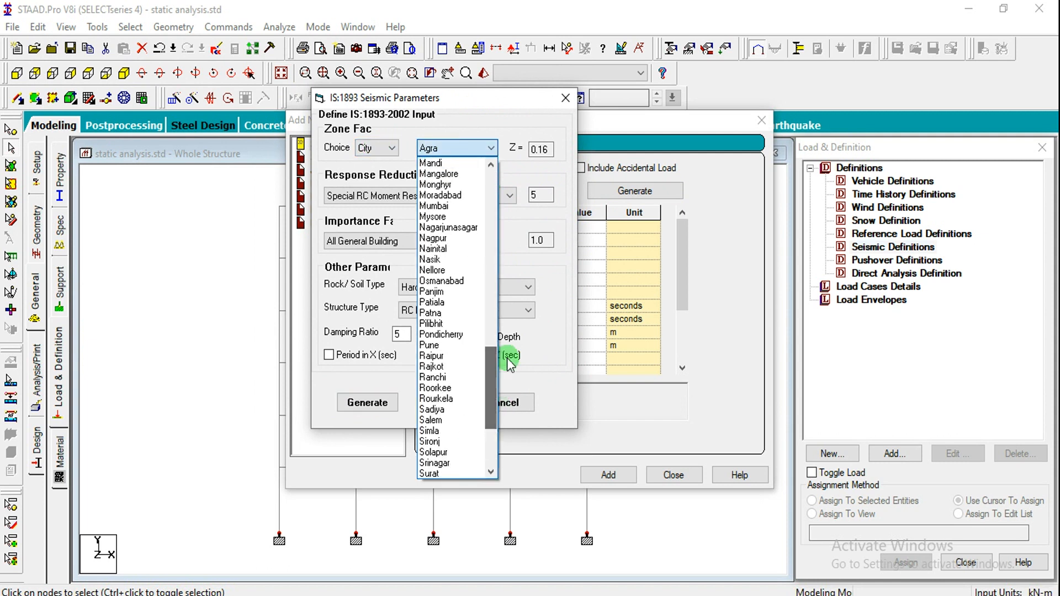
left_click(509, 124)
Switch the zone factor choice to Zone and try zones III and IV.
left_click(377, 147)
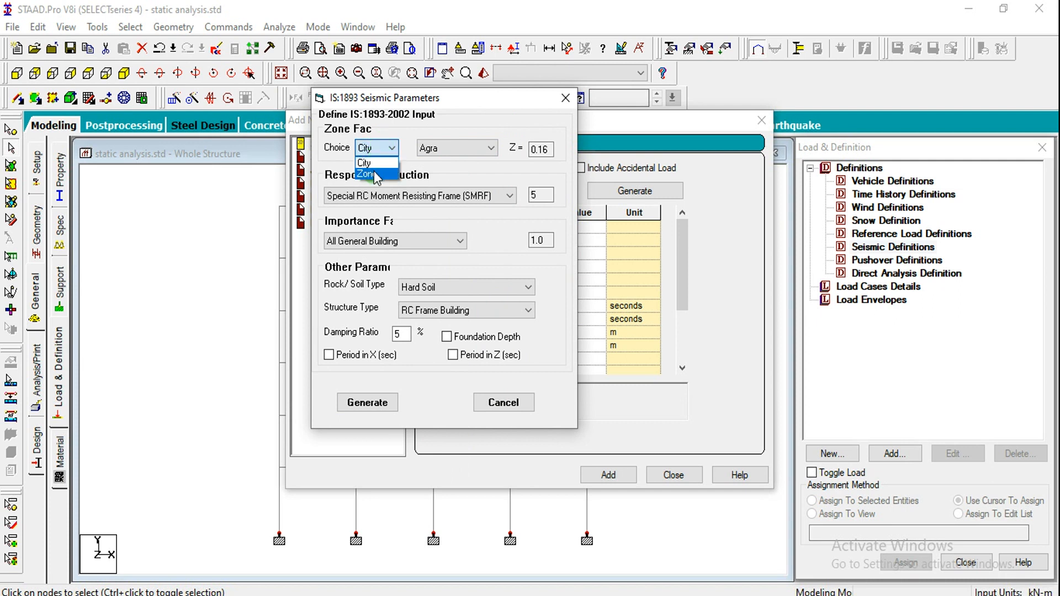
left_click(373, 173)
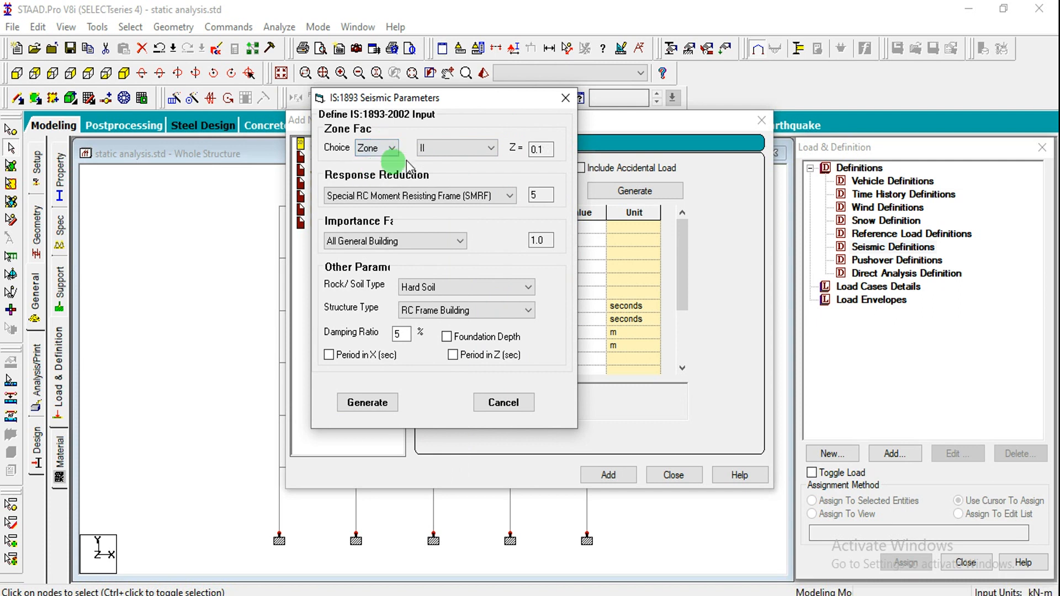
left_click(435, 148)
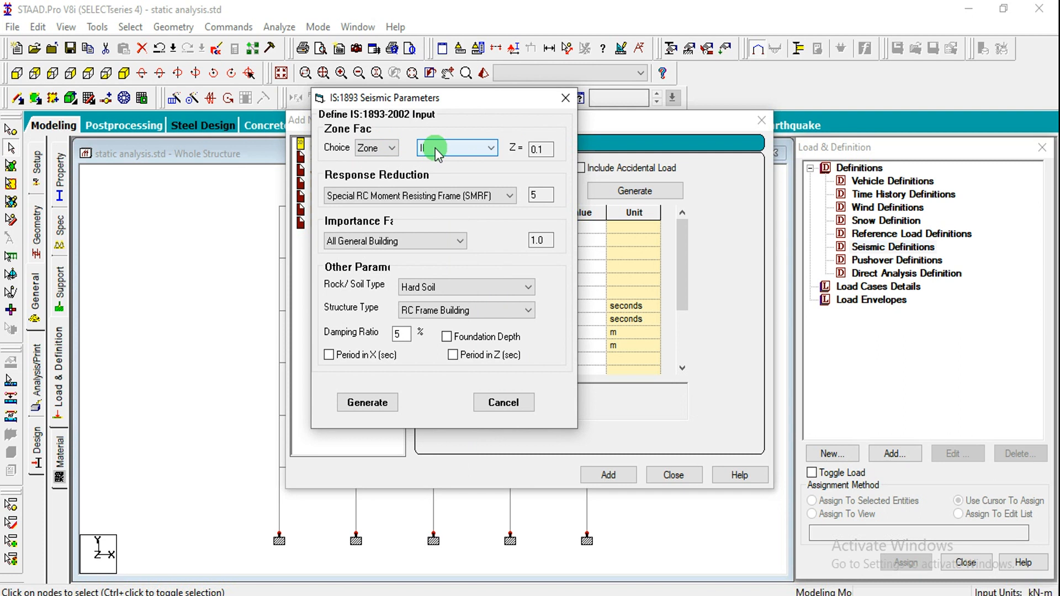
left_click(435, 148)
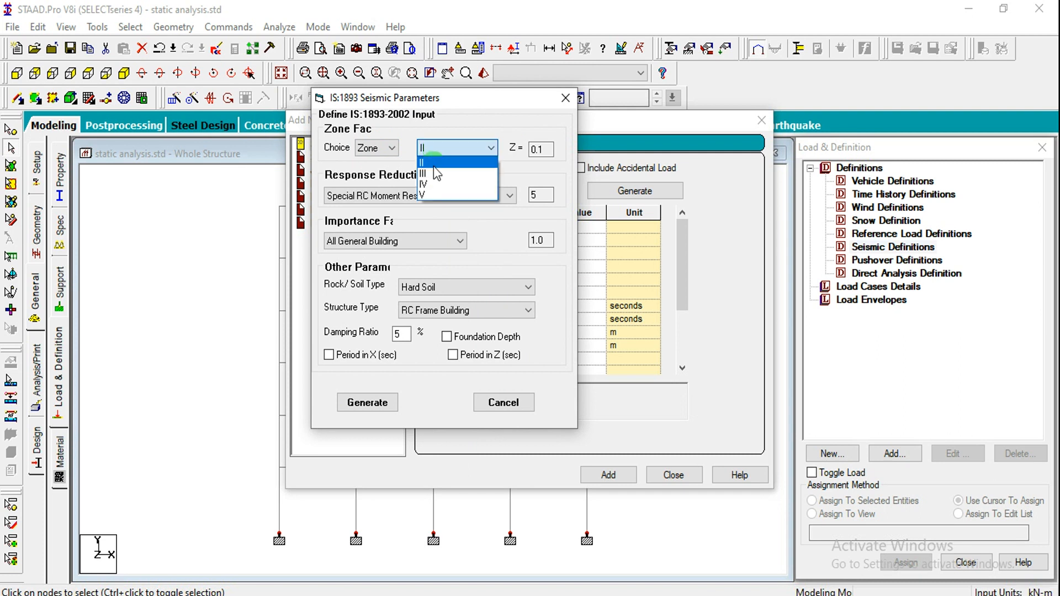
left_click(549, 177)
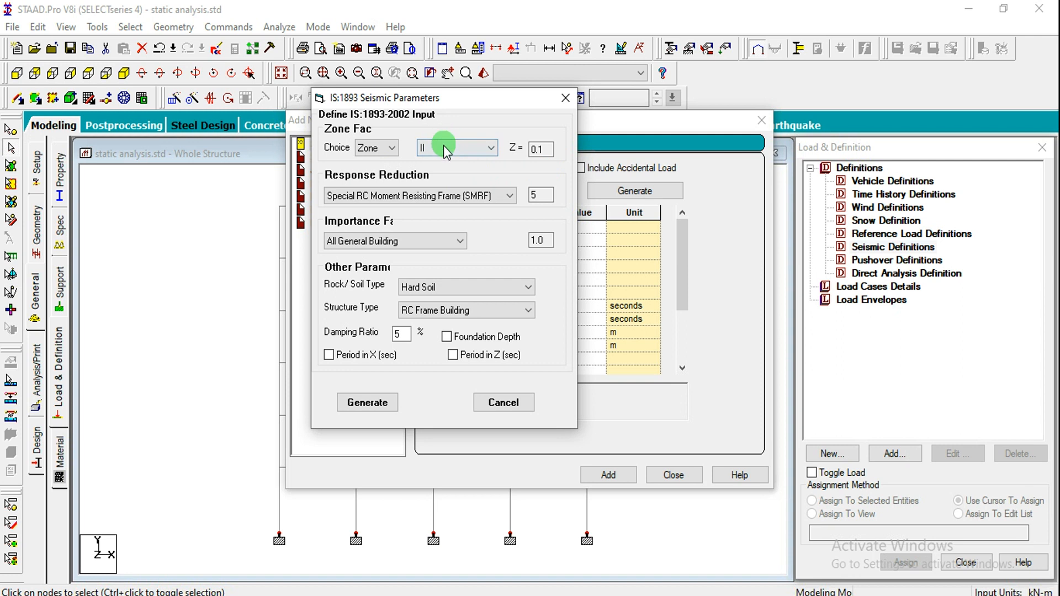
left_click(445, 147)
left_click(440, 168)
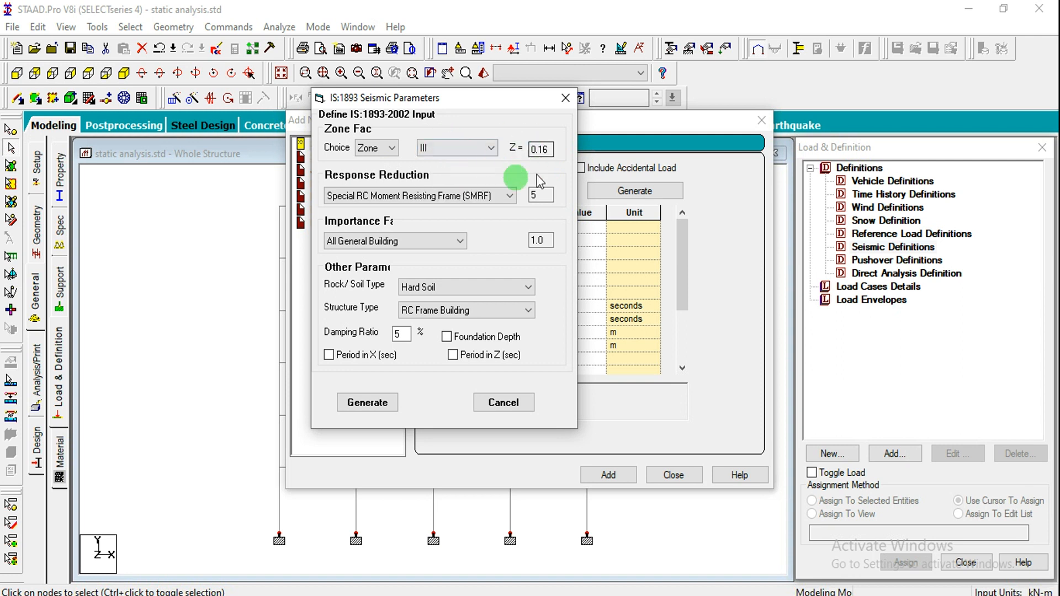
left_click(469, 148)
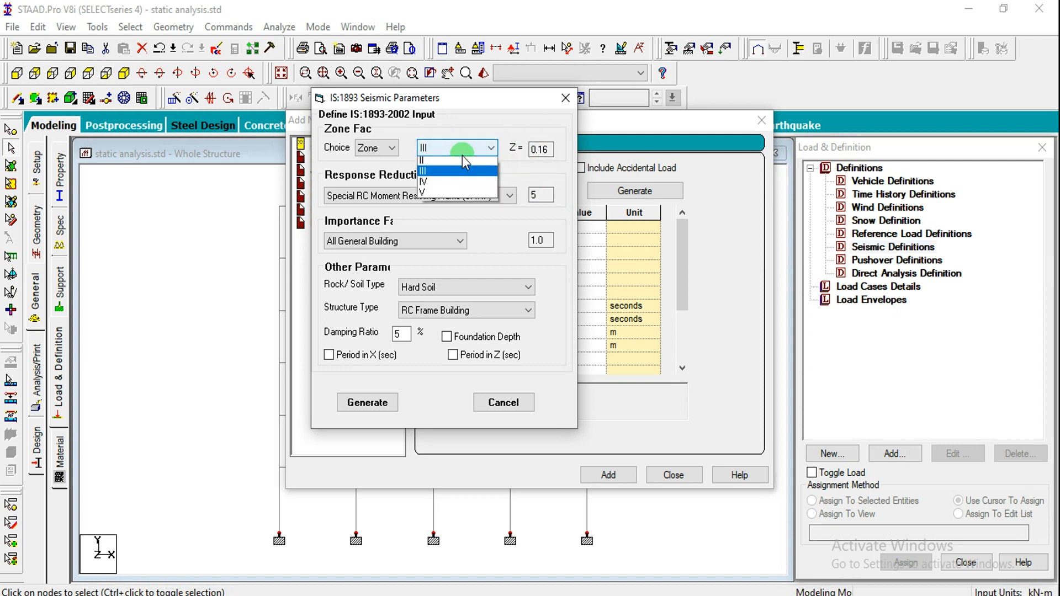
left_click(452, 188)
Switch the zone factor choice back to City and review the city options.
left_click(366, 155)
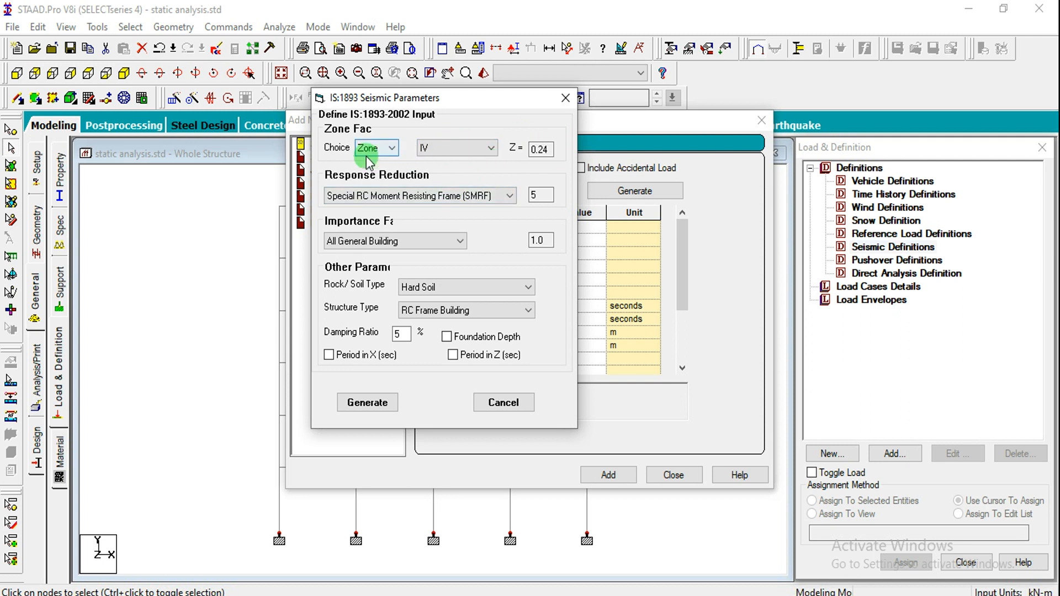
left_click(371, 152)
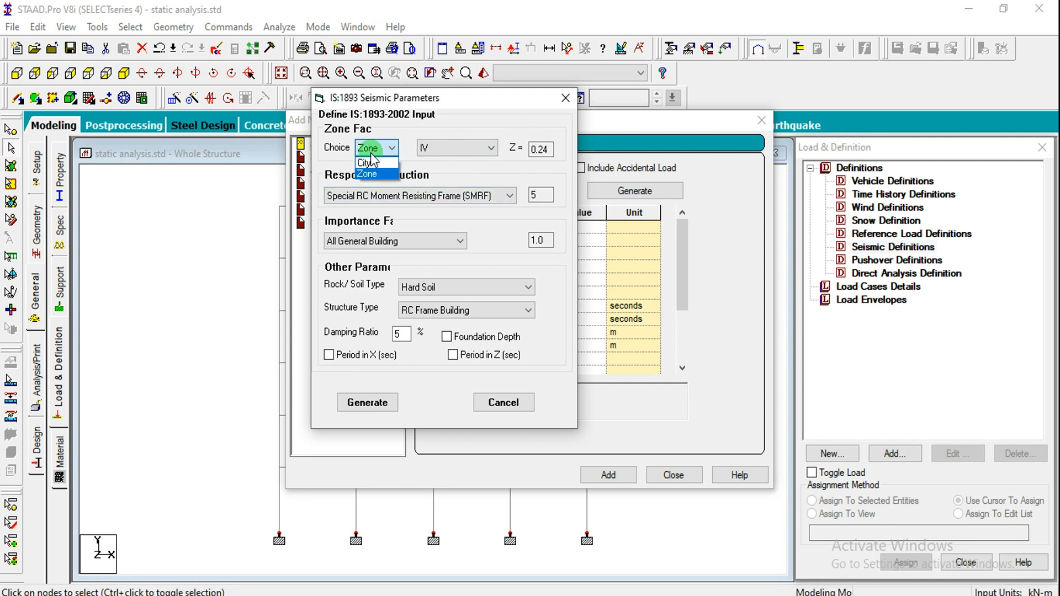
left_click(367, 167)
left_click(440, 149)
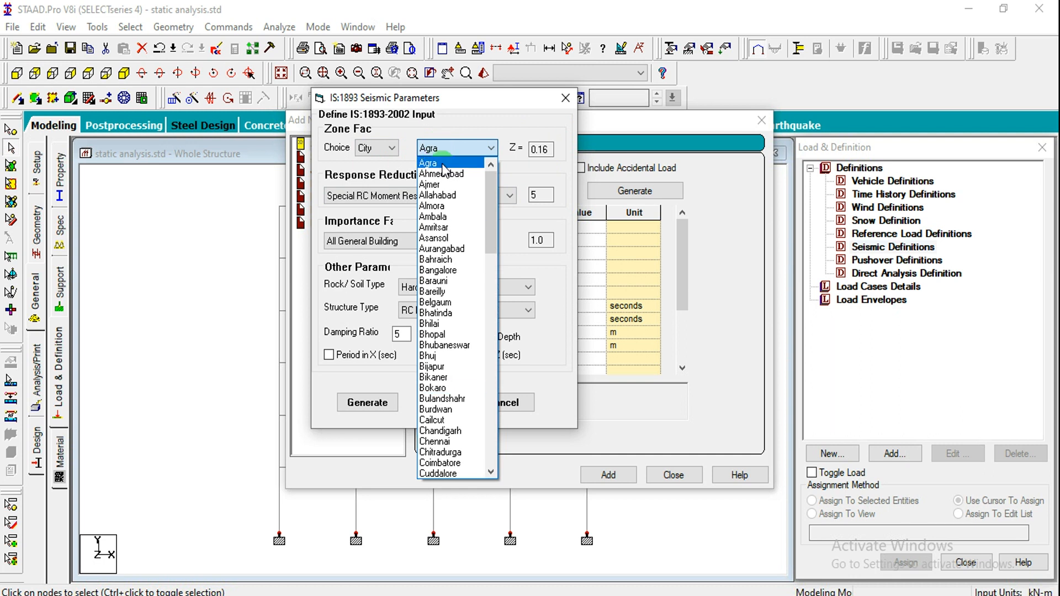
left_click(435, 128)
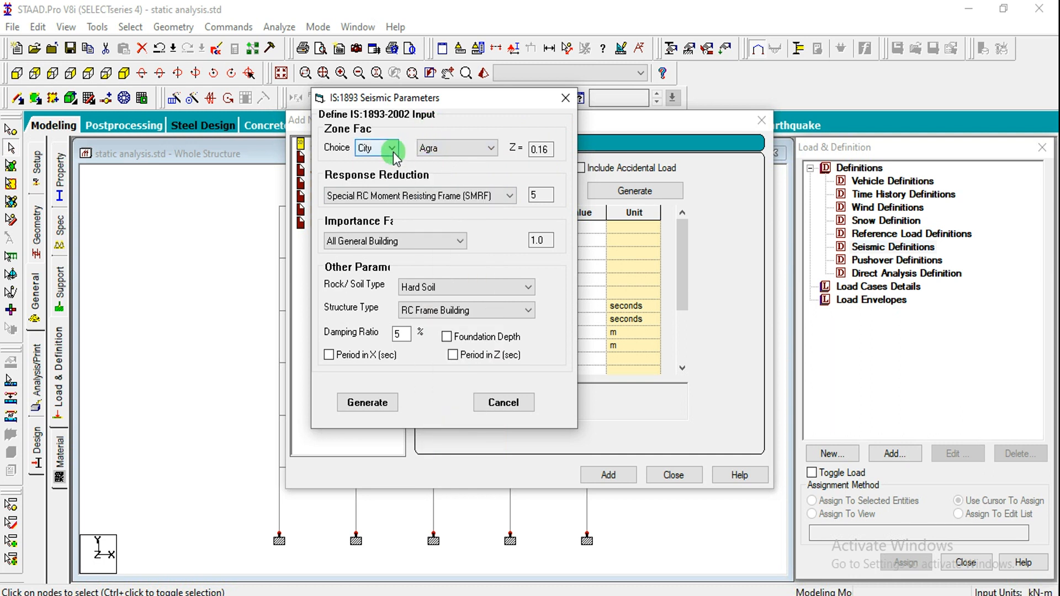
Define the zone factor by Zone and select zone IV.
left_click(371, 148)
left_click(369, 168)
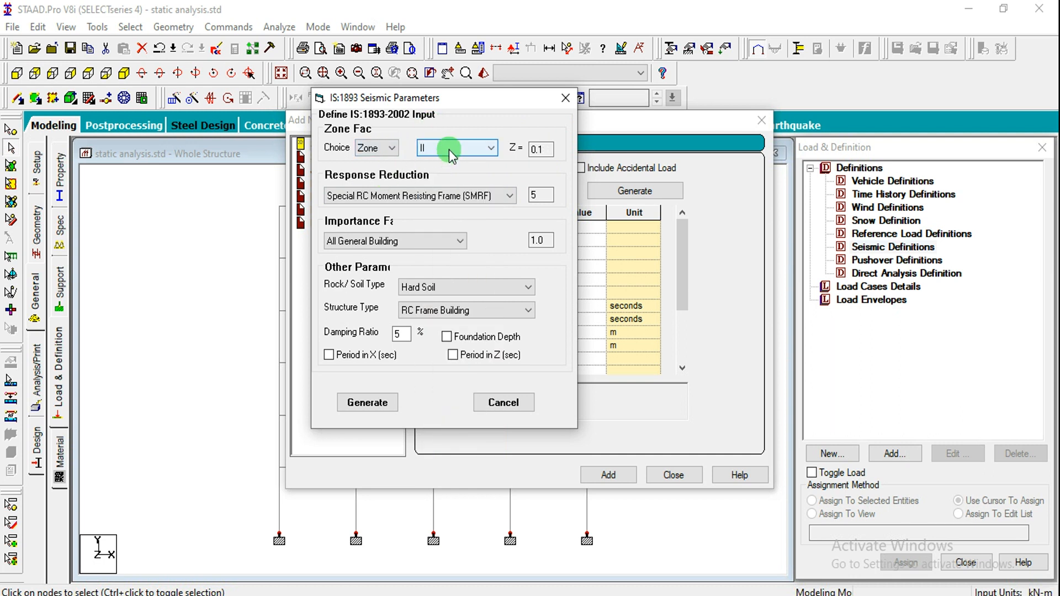
left_click(448, 150)
left_click(449, 185)
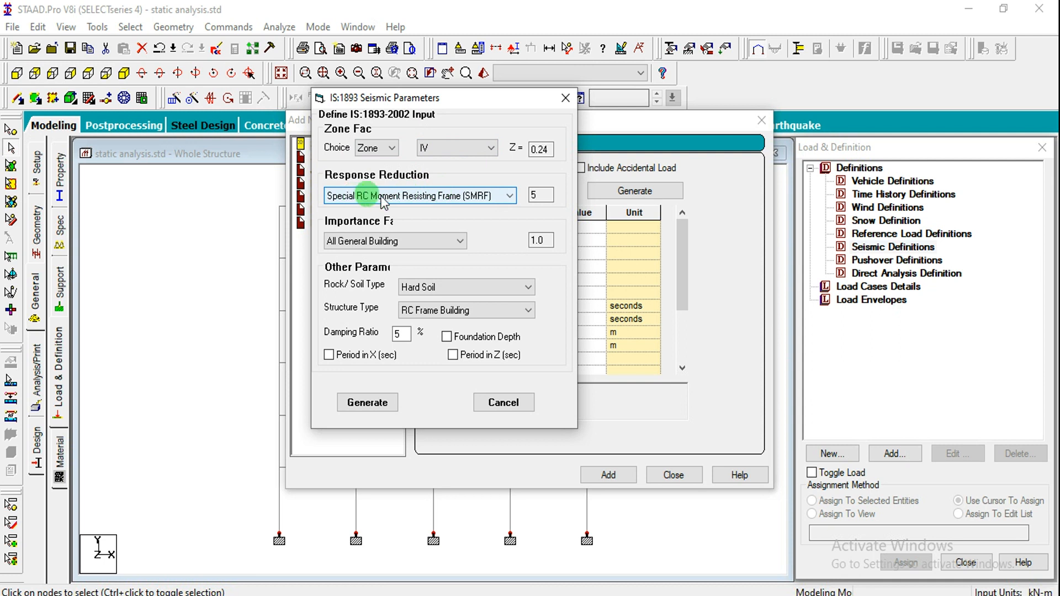
Choose Special RC Moment Resisting Frame (SMRF) for response reduction and All General Building for the importance factor.
left_click(498, 197)
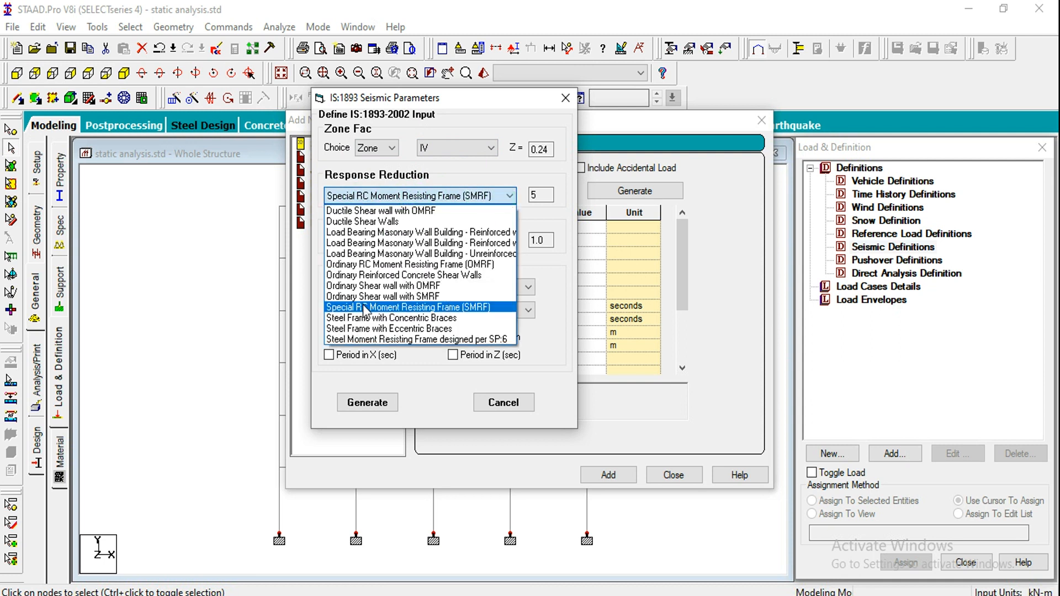
left_click(404, 308)
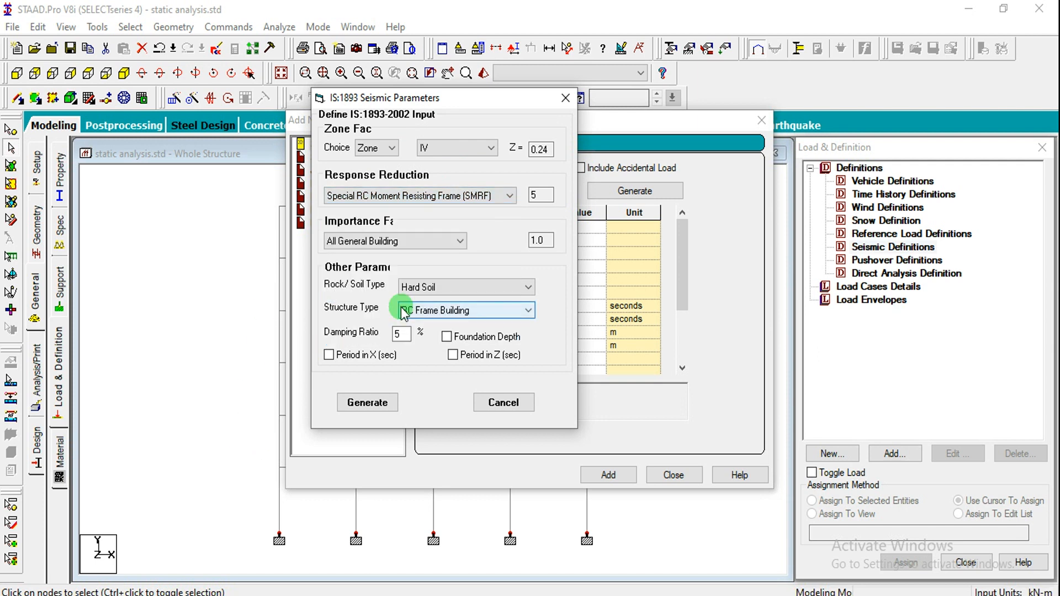
left_click(383, 242)
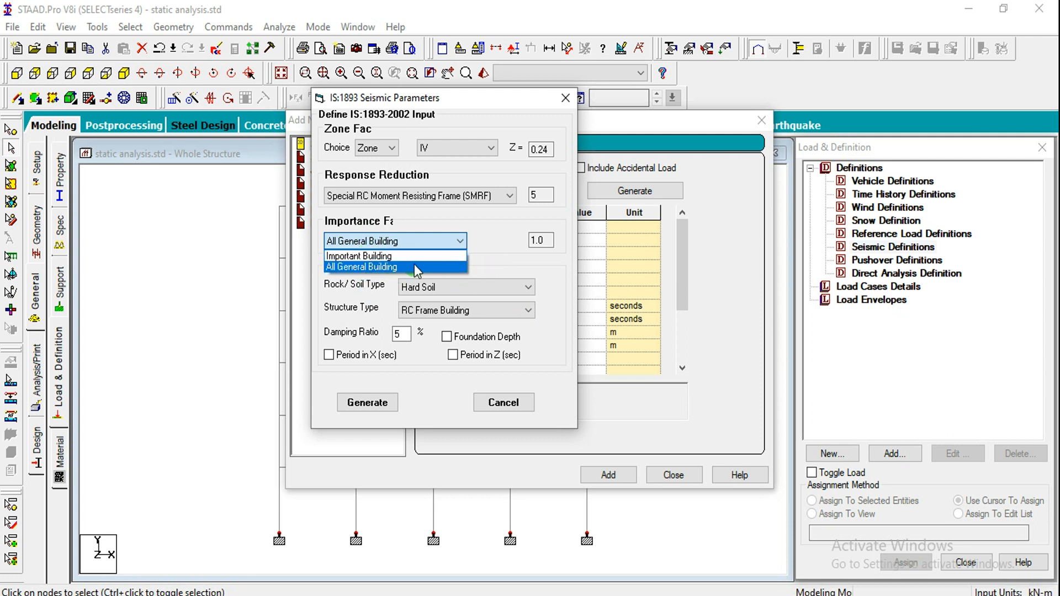
left_click(392, 267)
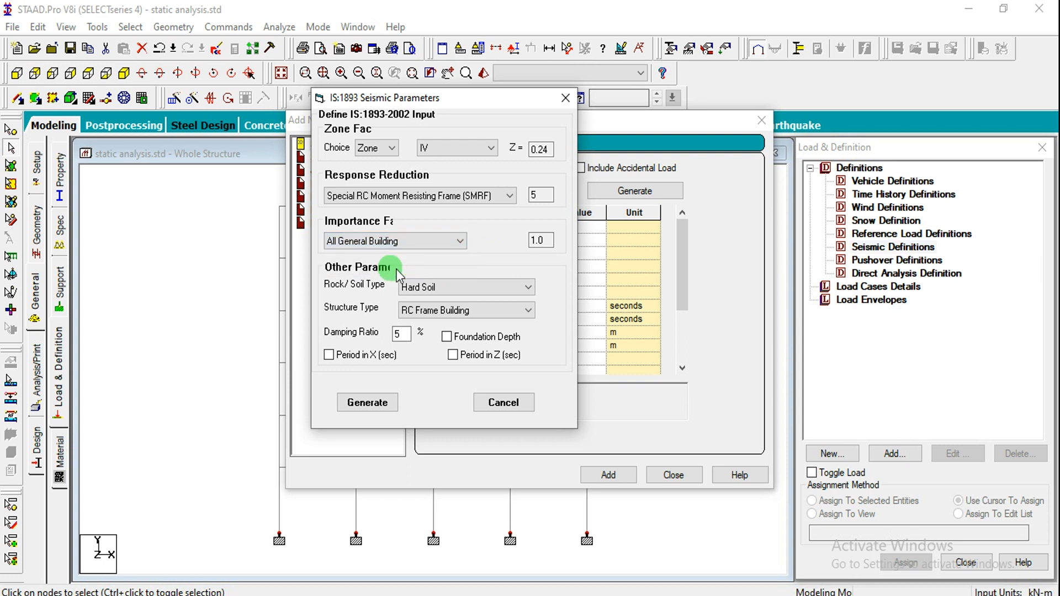
Set the rock/soil type to Medium Soil and the structure type to RC Frame Building.
left_click(452, 286)
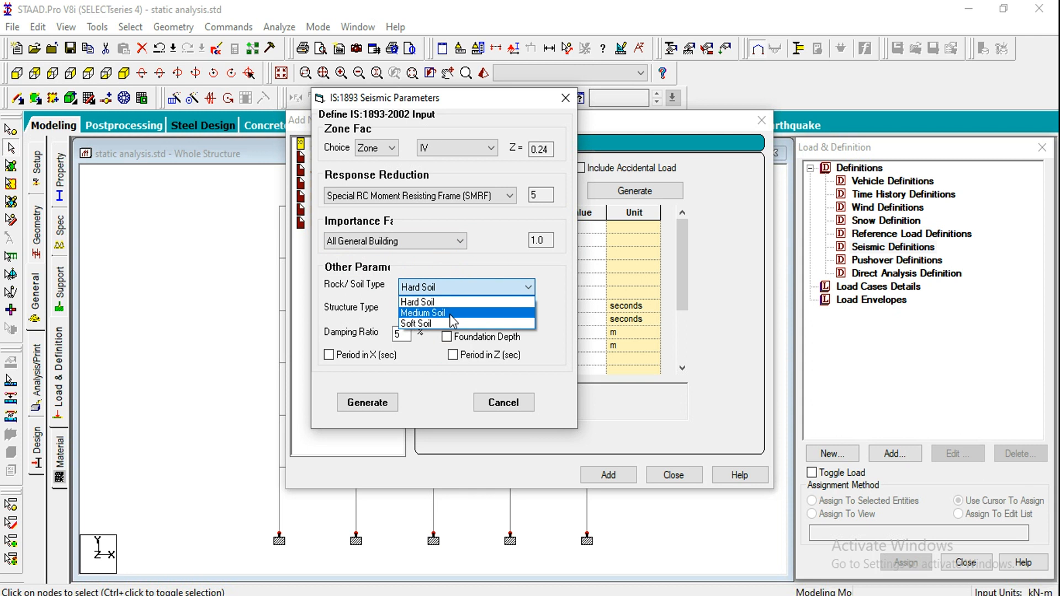
left_click(449, 314)
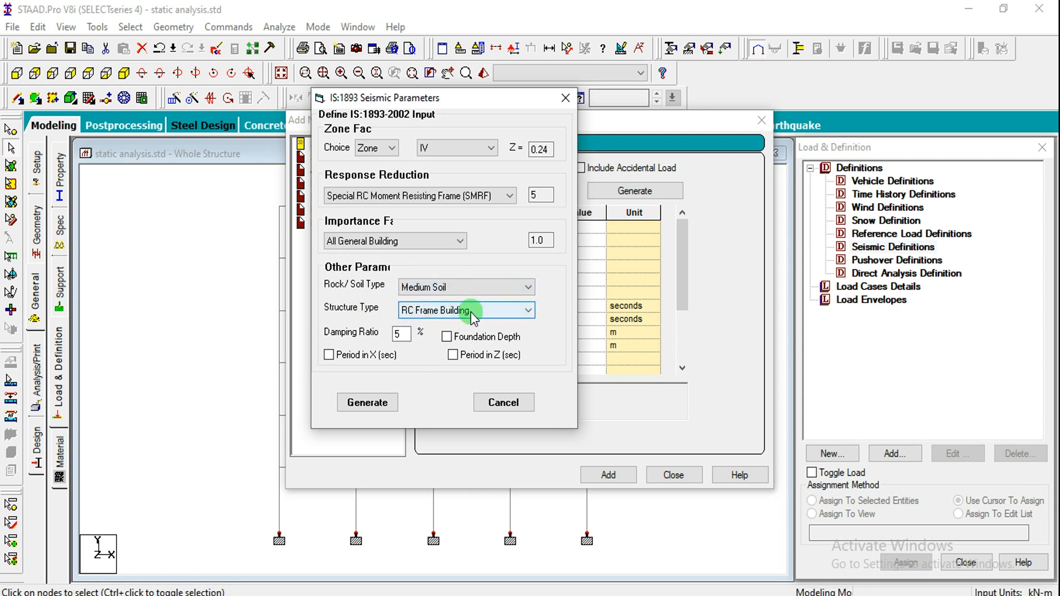
left_click(470, 313)
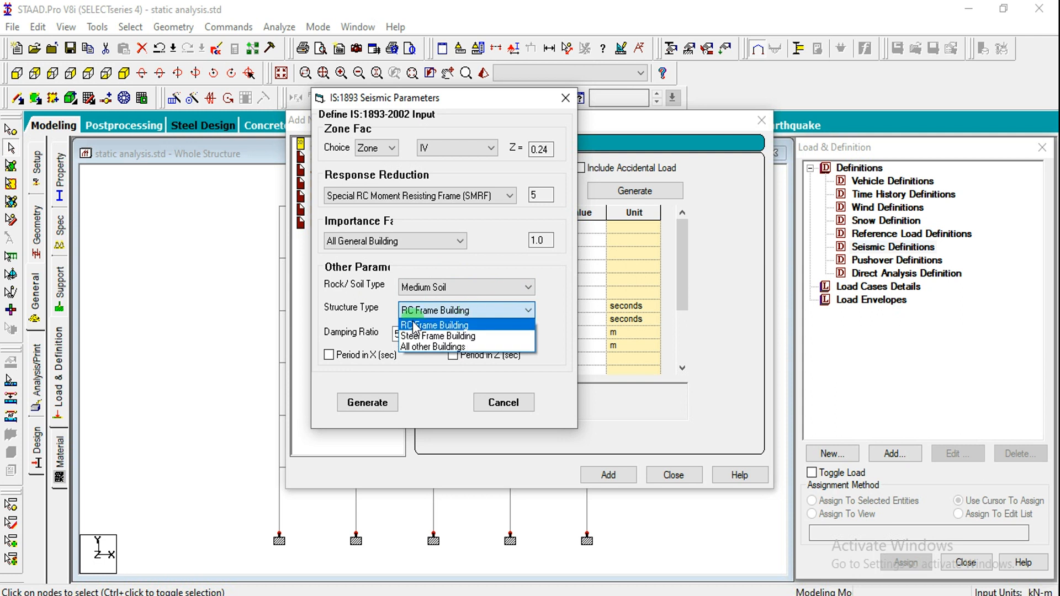
left_click(457, 326)
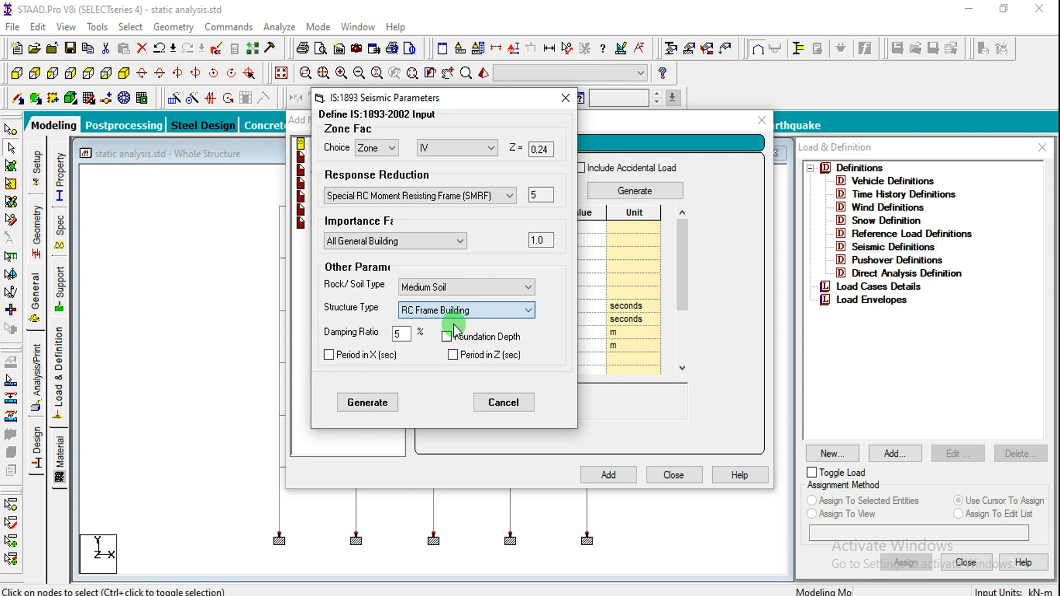
Enter 0 as the damping ratio, generate the IS:1893 parameters and add them as the seismic definition.
double_click(401, 334)
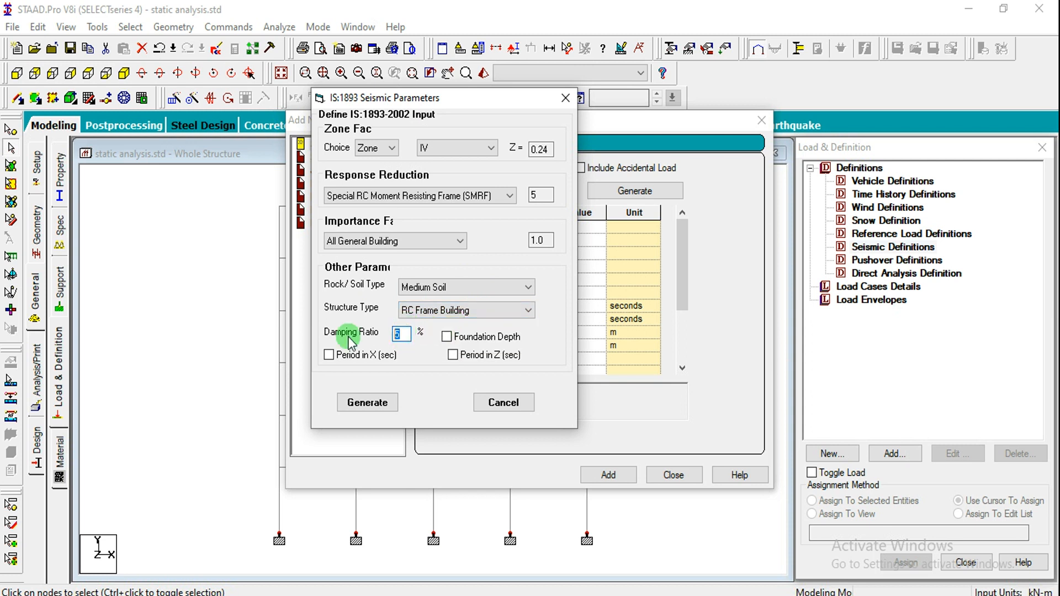
type("0")
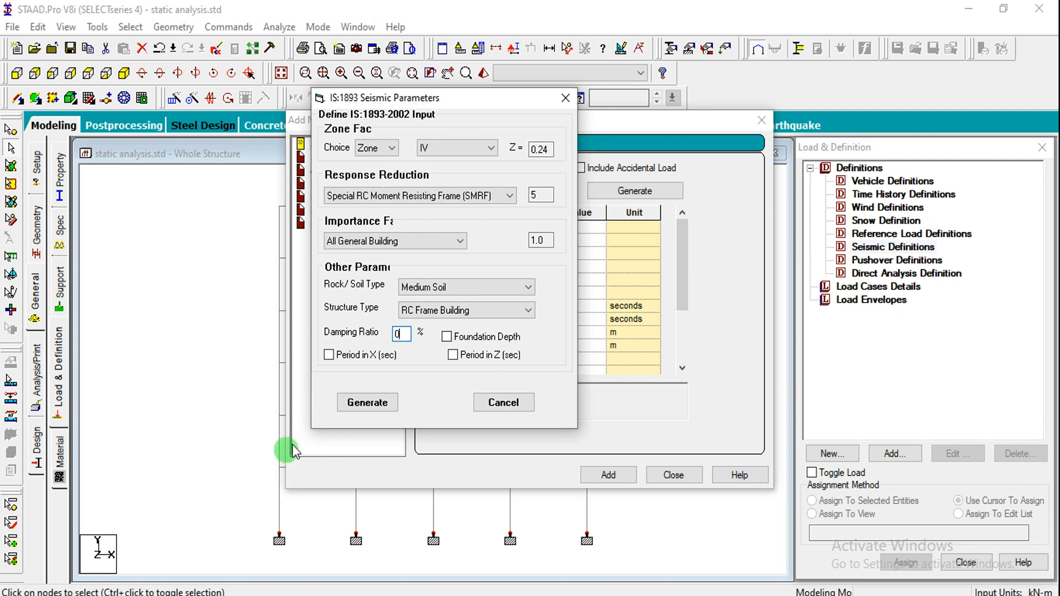
left_click(356, 402)
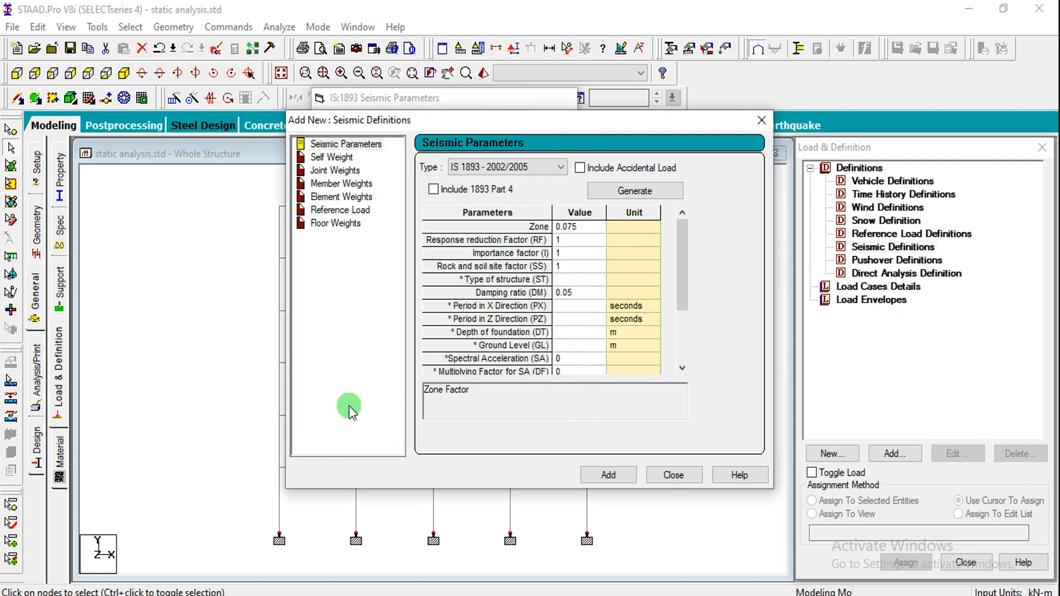
left_click(606, 476)
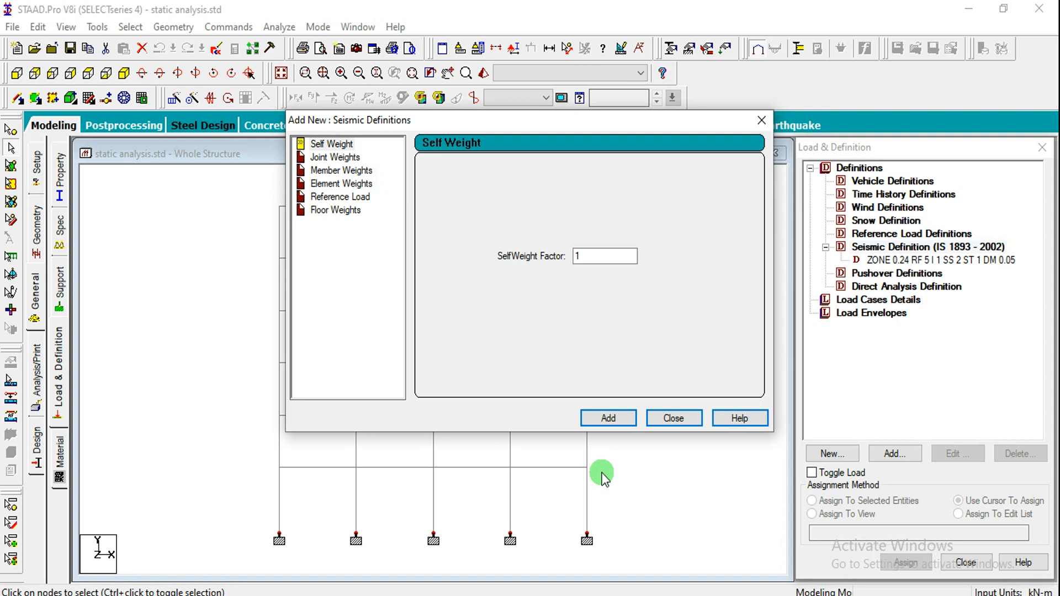
Add a seismic floor weight with a pressure of -5 kN/m2 over the Y range from 4 to 20 m.
left_click(335, 210)
left_click(501, 230)
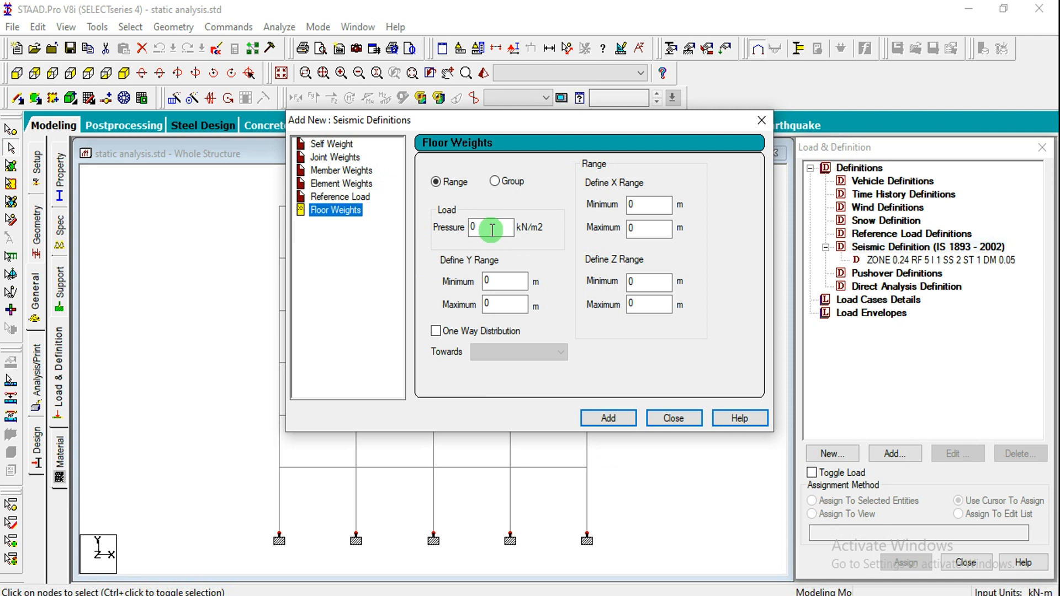
left_click_drag(489, 229, 444, 230)
type("-5")
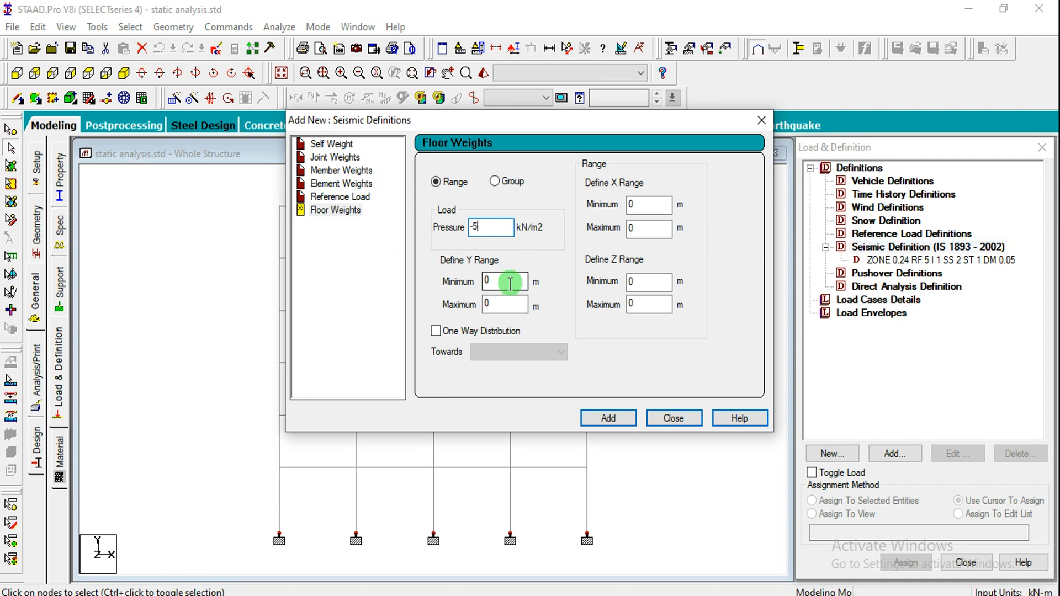
left_click_drag(510, 284, 411, 306)
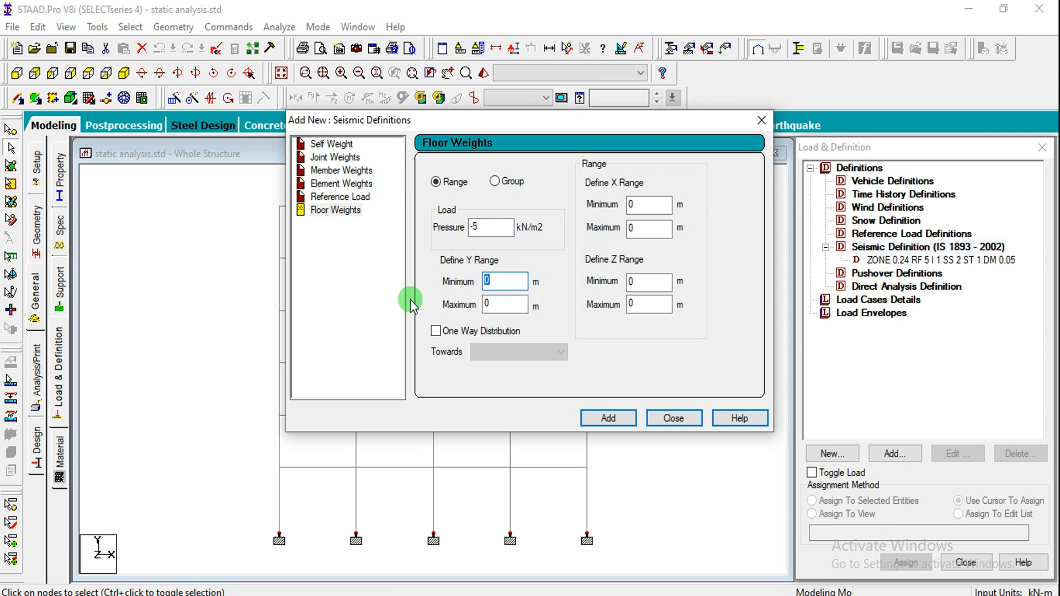
type("4")
left_click(497, 304)
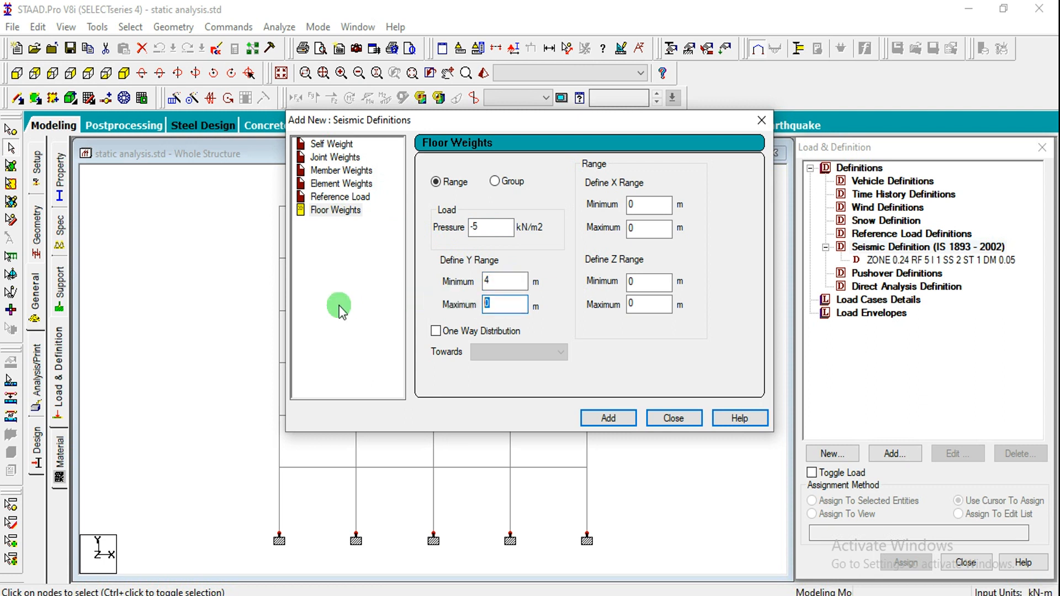
type("20")
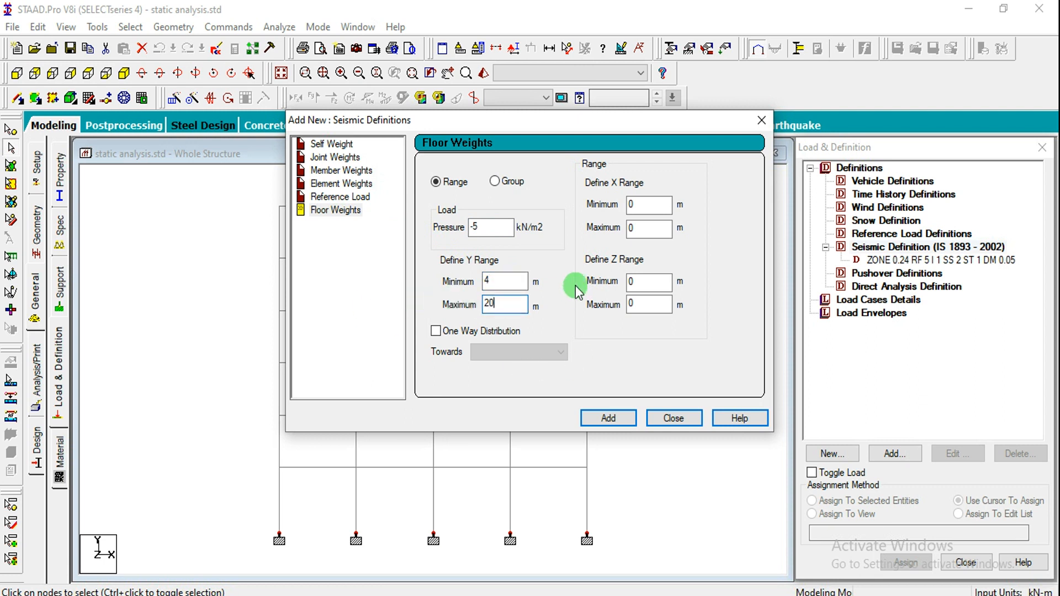
left_click_drag(529, 127, 707, 123)
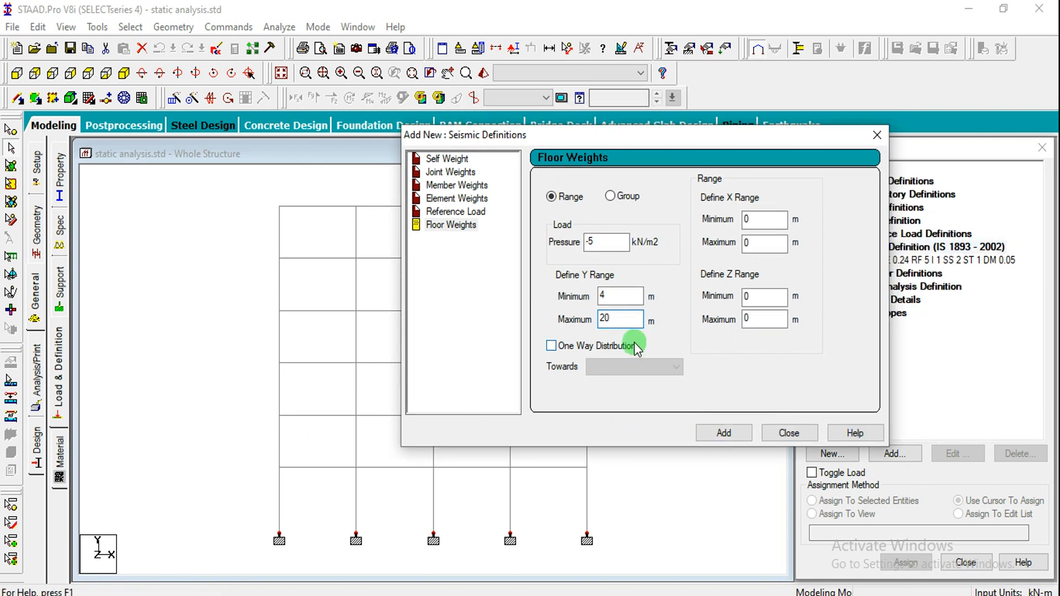
left_click(722, 432)
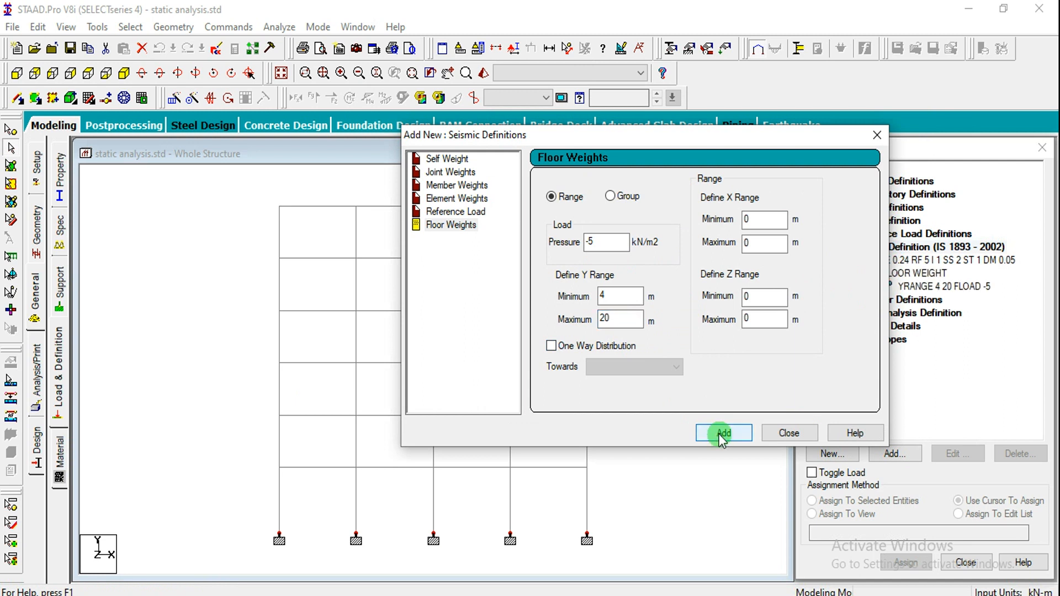
Set the pressure of the second seismic floor weight to -3 kN/m2.
left_click_drag(607, 243, 528, 247)
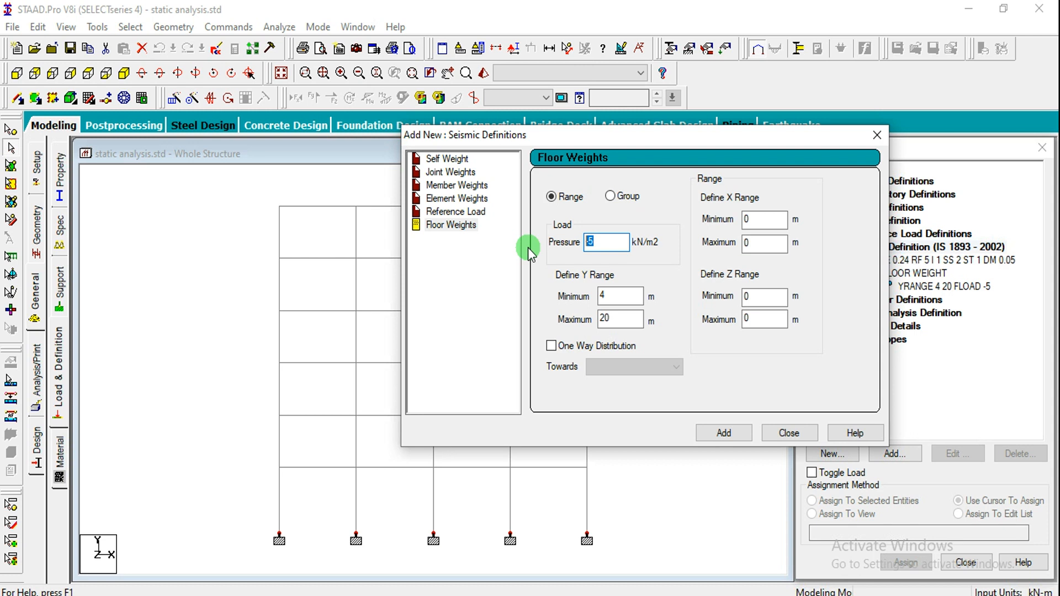
key("BackSpace")
type("3")
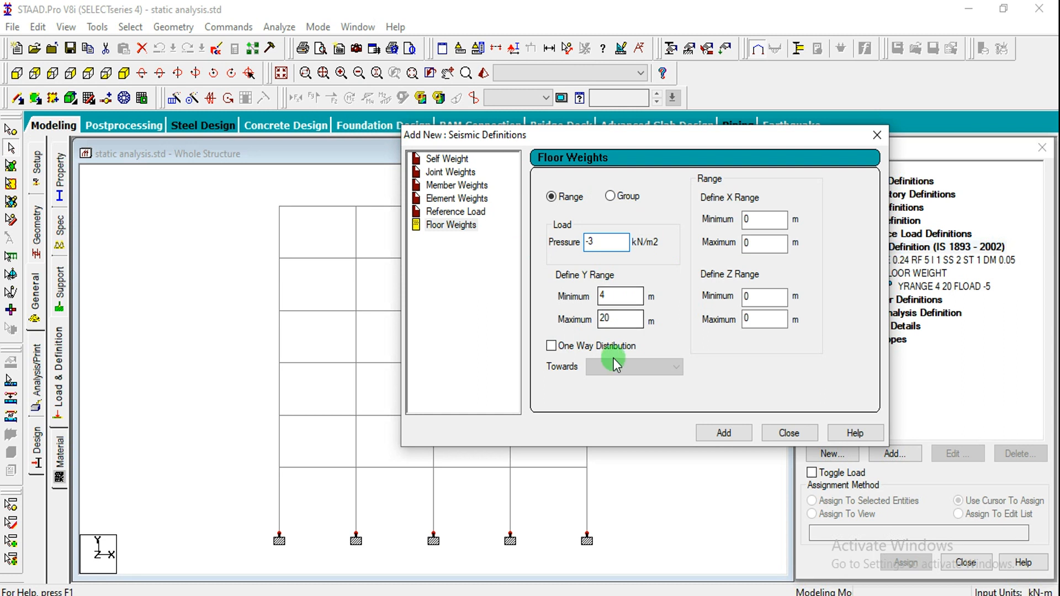
left_click(721, 434)
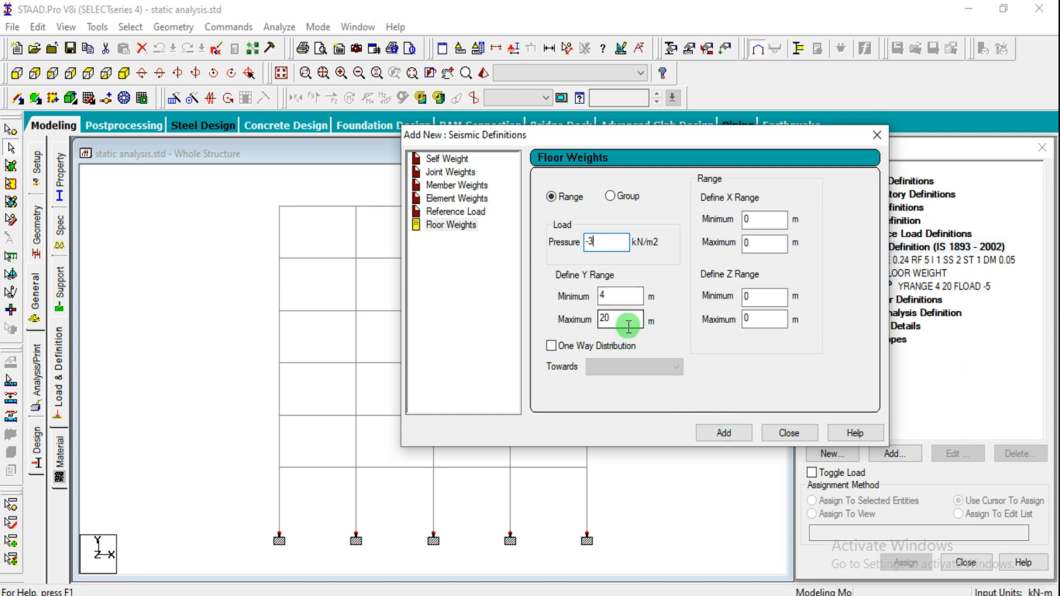
left_click_drag(634, 325, 562, 331)
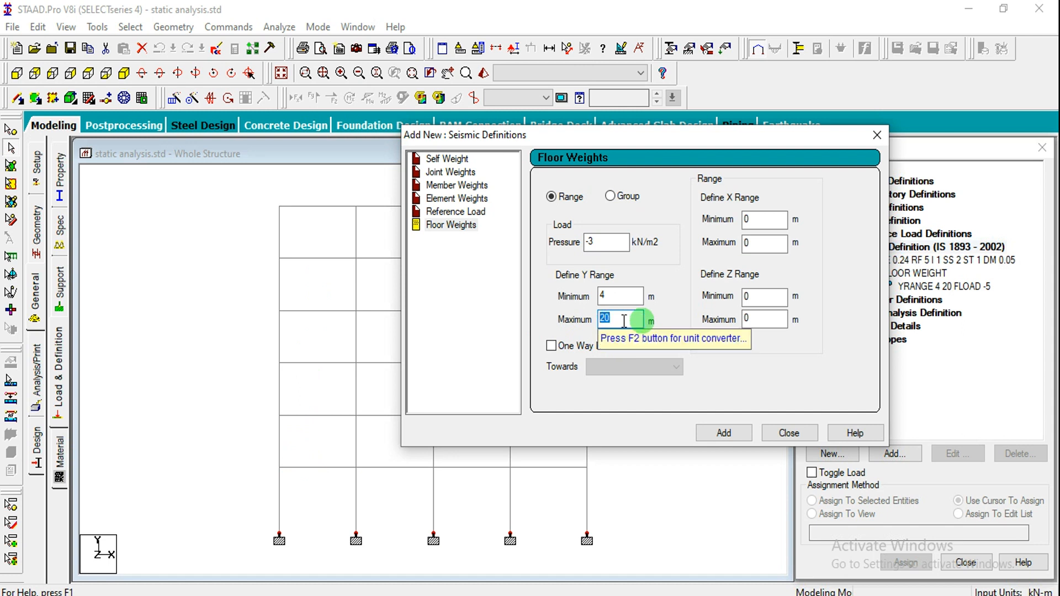
Measure the height from the base support to the floor just below the roof.
left_click(570, 56)
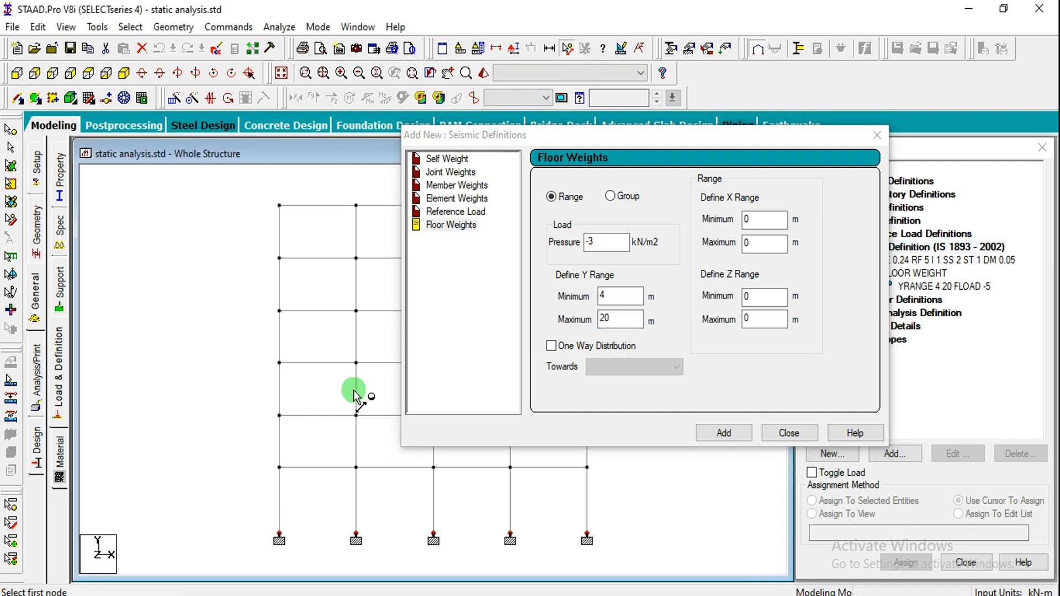
left_click(279, 540)
left_click(280, 257)
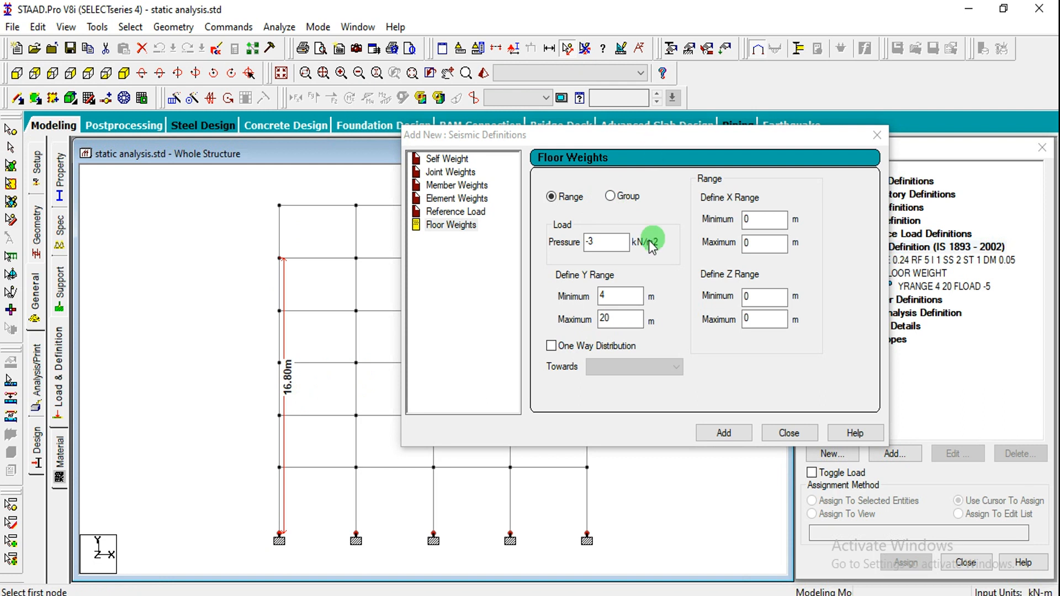
Set the second floor weight's maximum Y to 16.8 m and add it to the seismic definition.
left_click(123, 73)
left_click(600, 320)
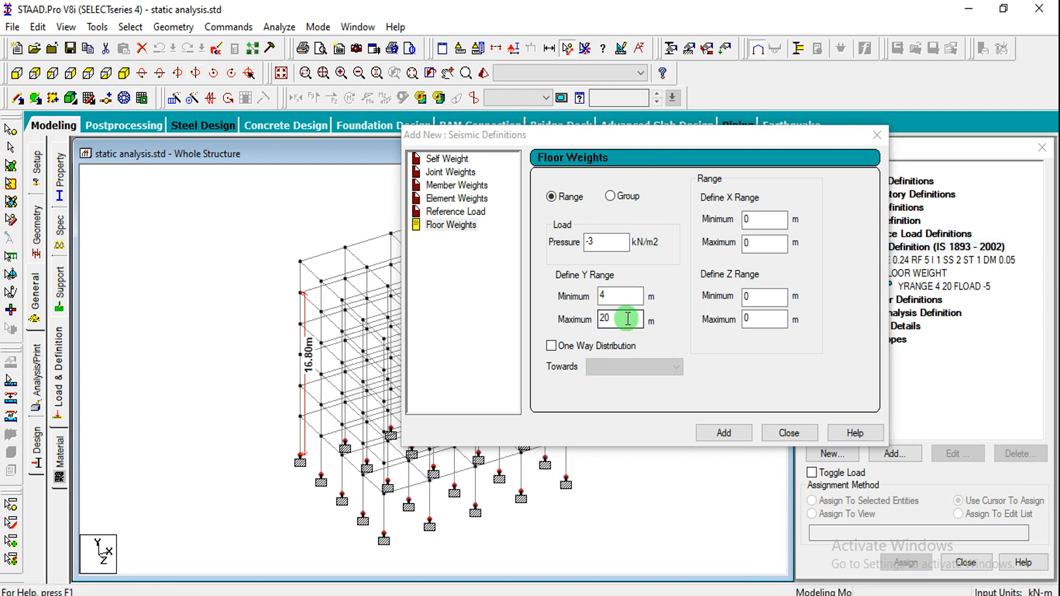
double_click(604, 320)
type("16.8")
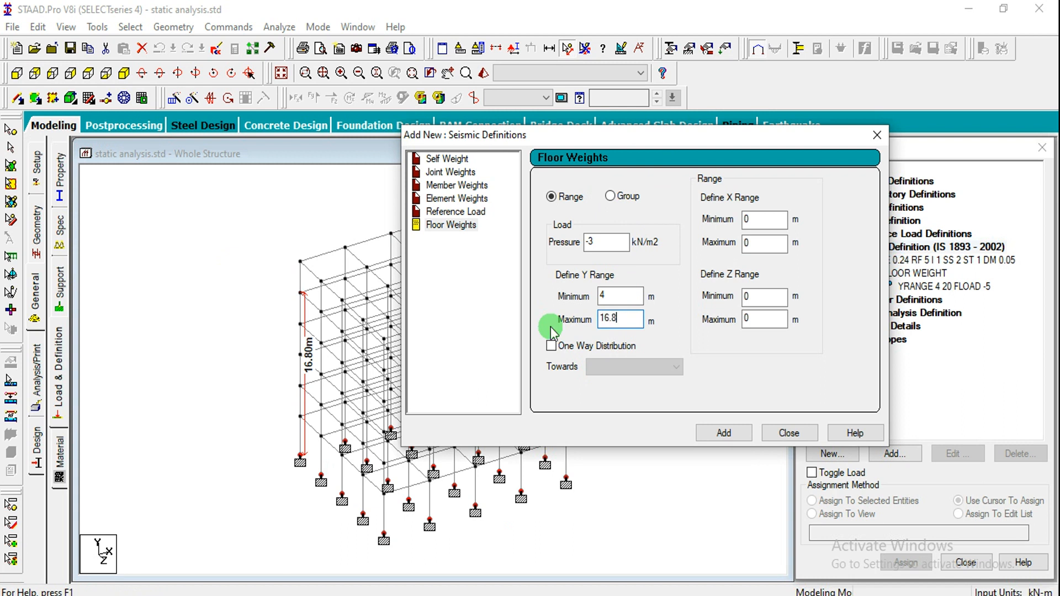
left_click(723, 434)
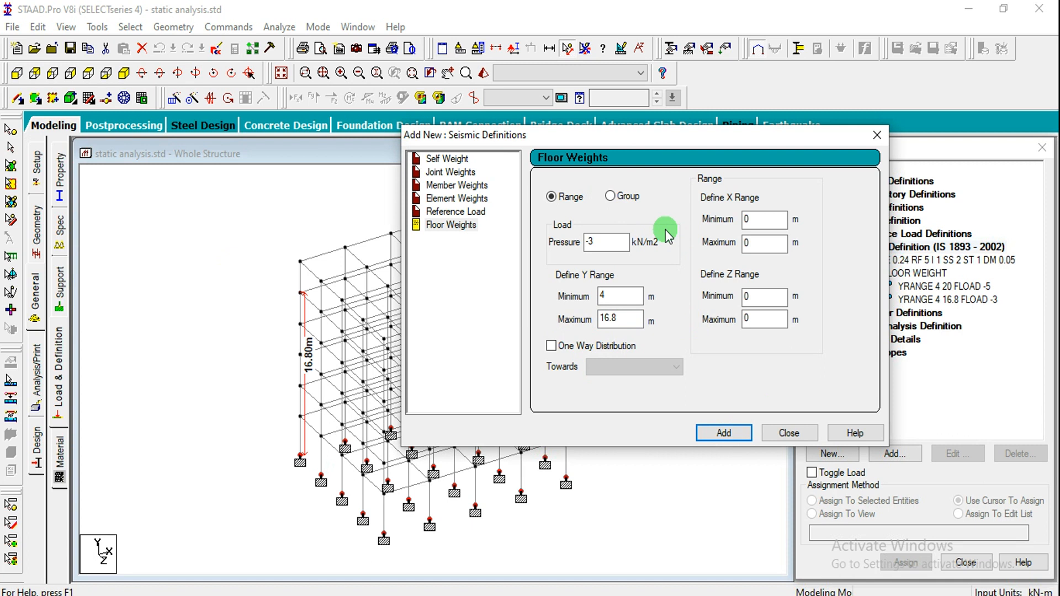
Add a floor weight with a pressure of -1.5 kN/m2 at Y from 20 to 20 m and finish the seismic definitions.
double_click(617, 241)
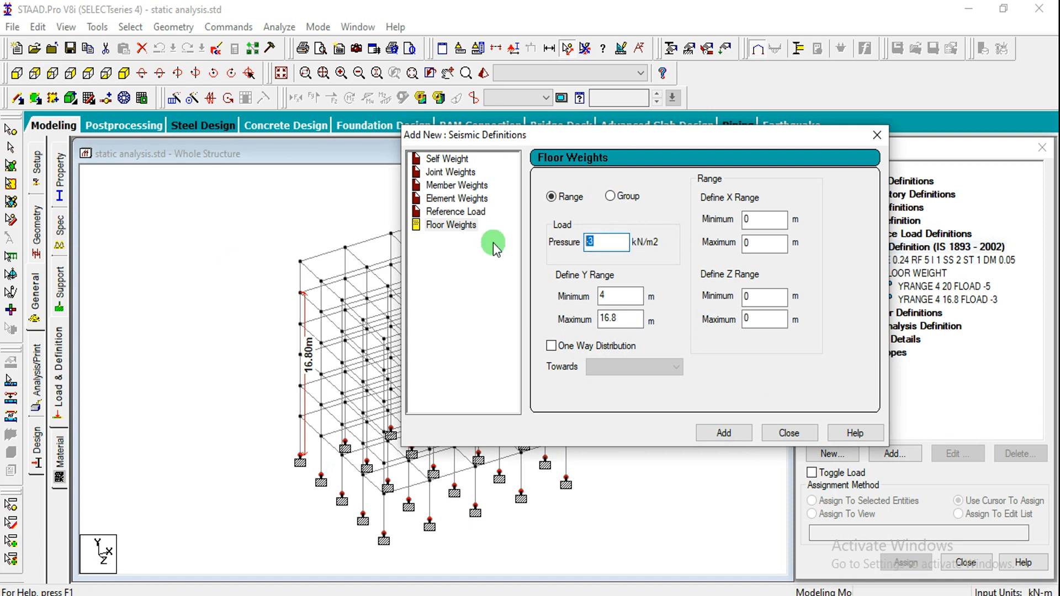
type("-1.5")
double_click(630, 297)
type("20")
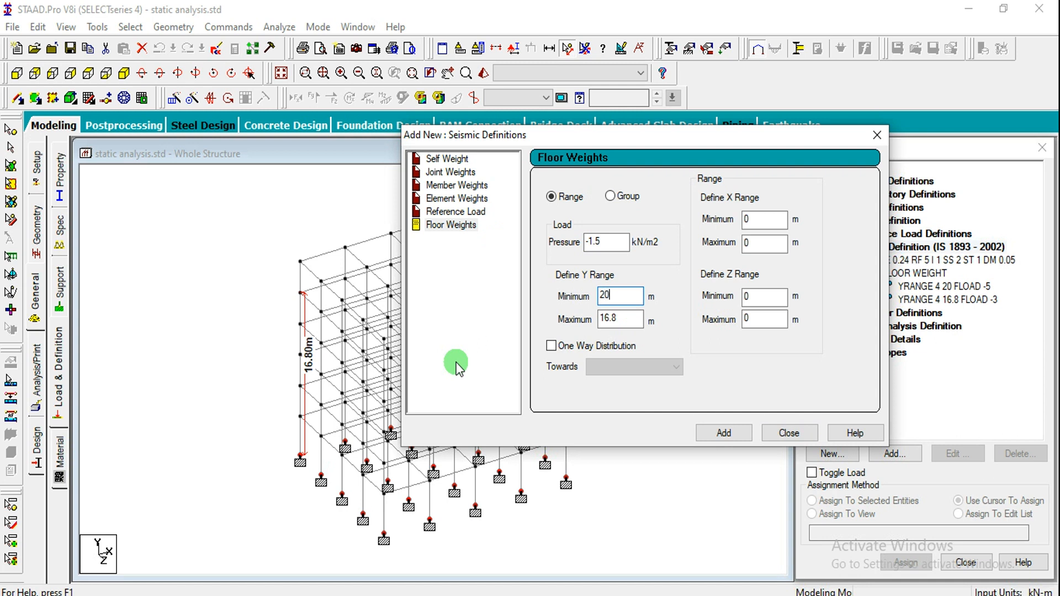
key("Tab")
type("20")
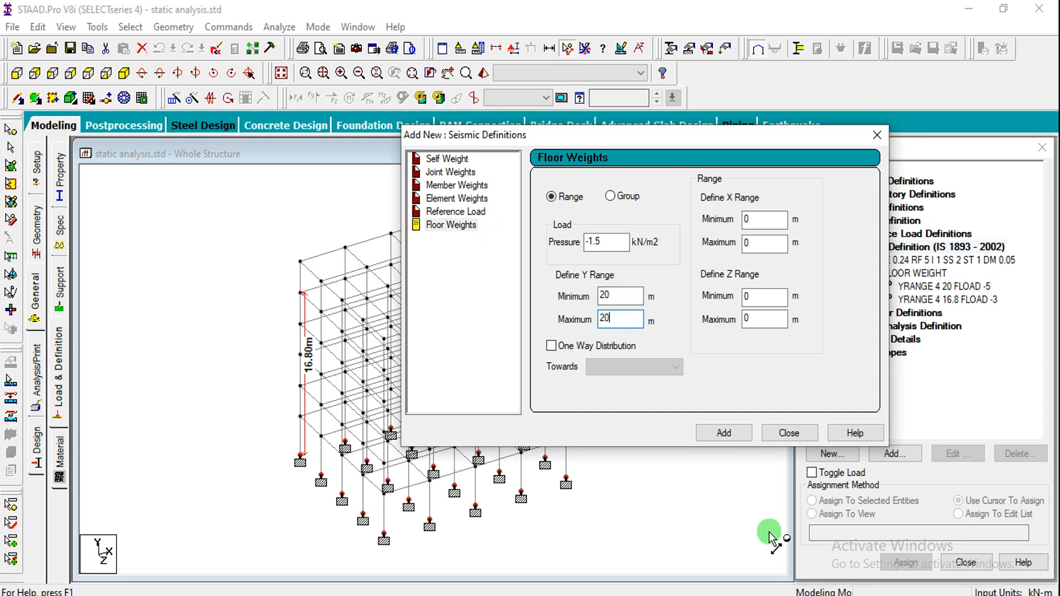
left_click(724, 432)
left_click(783, 433)
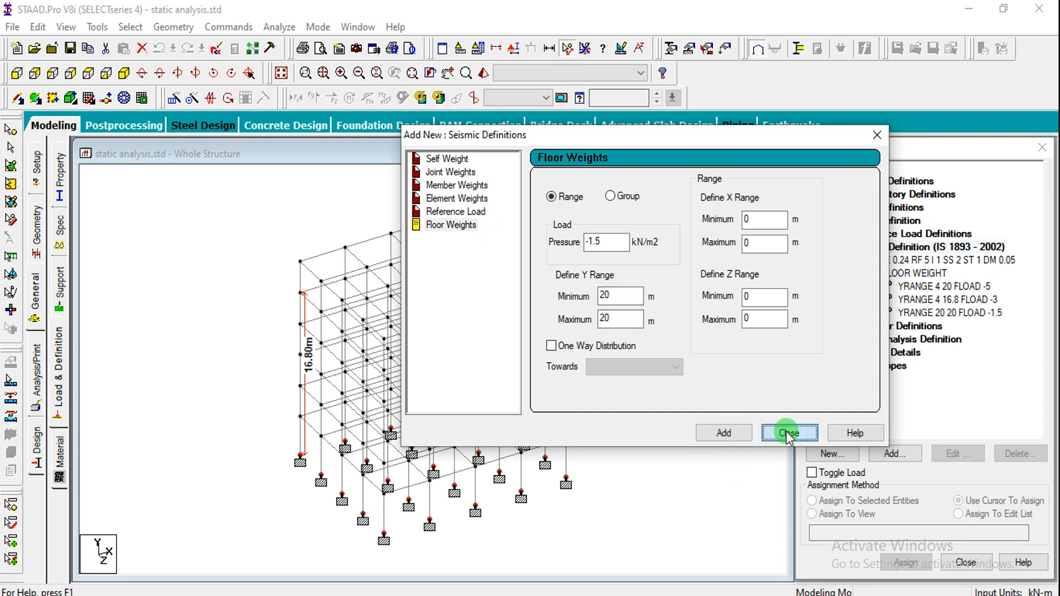
Add primary load case 1 with the Seismic loading type and the title EQ X.
left_click(935, 287)
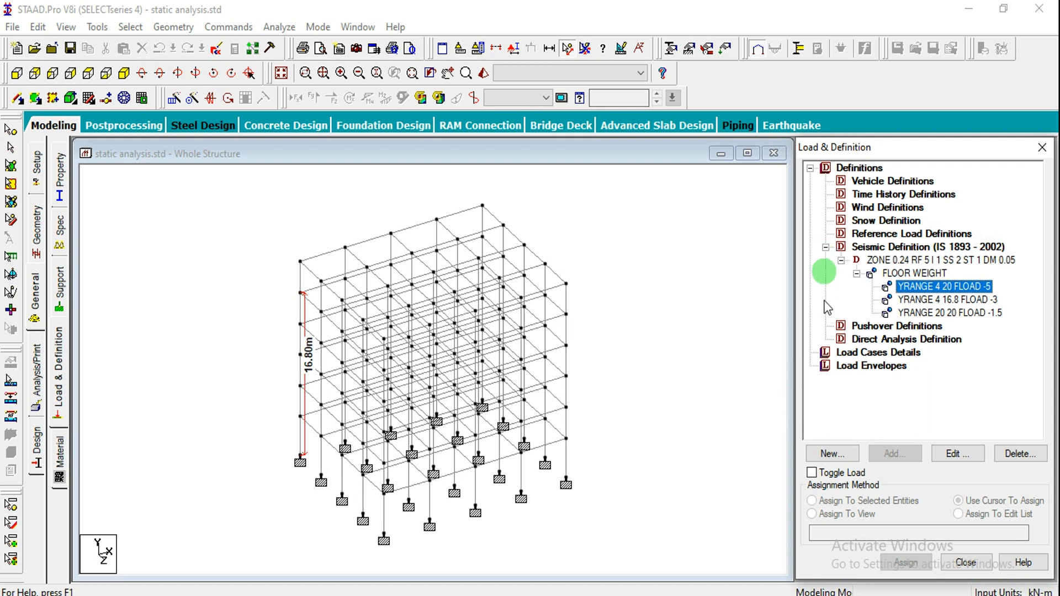
left_click(845, 357)
left_click(893, 454)
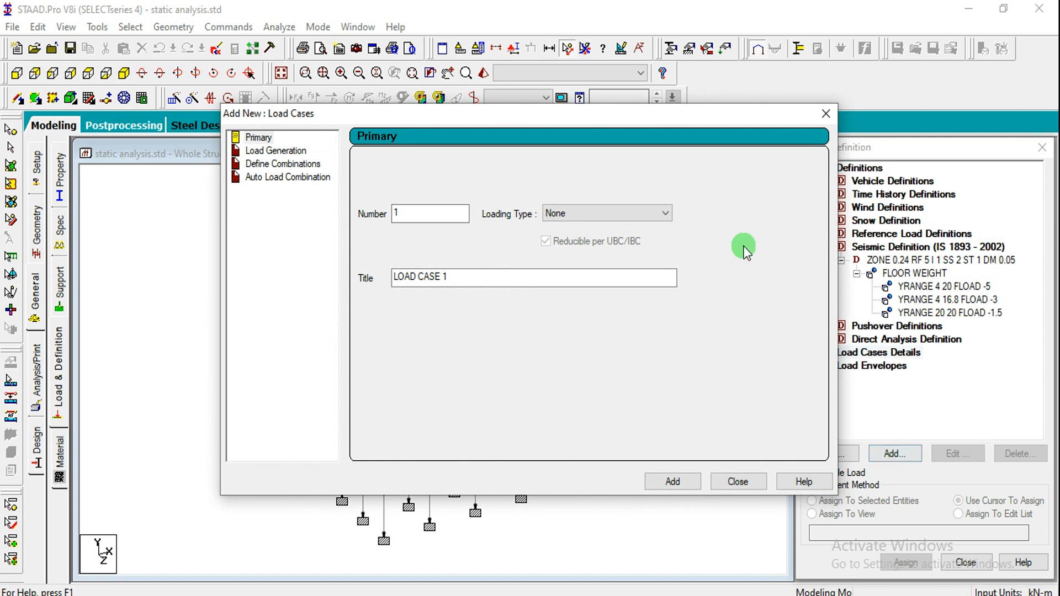
left_click(643, 213)
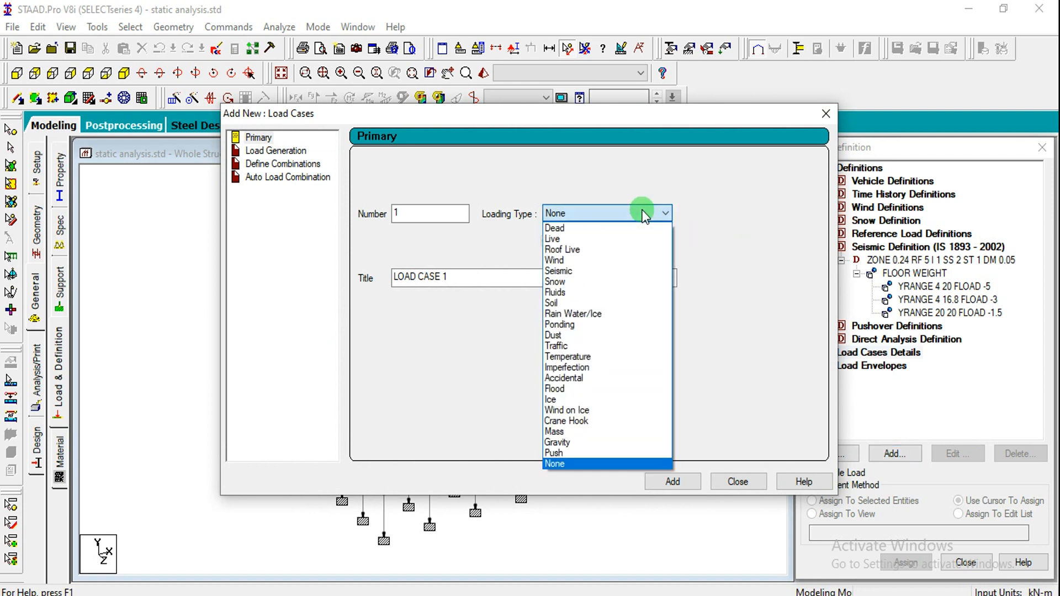
left_click(597, 270)
left_click_drag(544, 285, 280, 327)
type("EQ X")
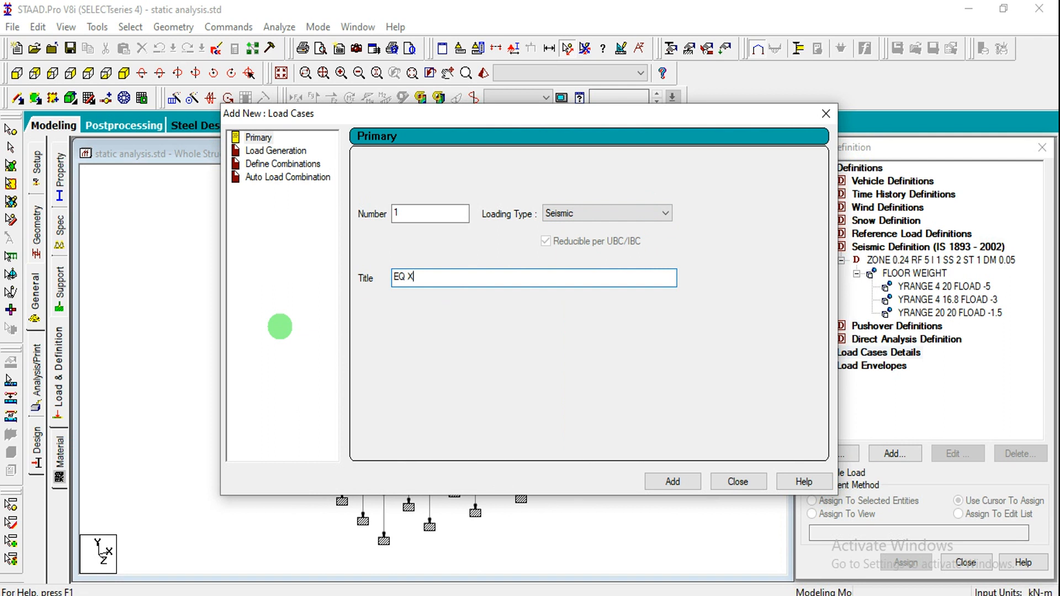
left_click(674, 482)
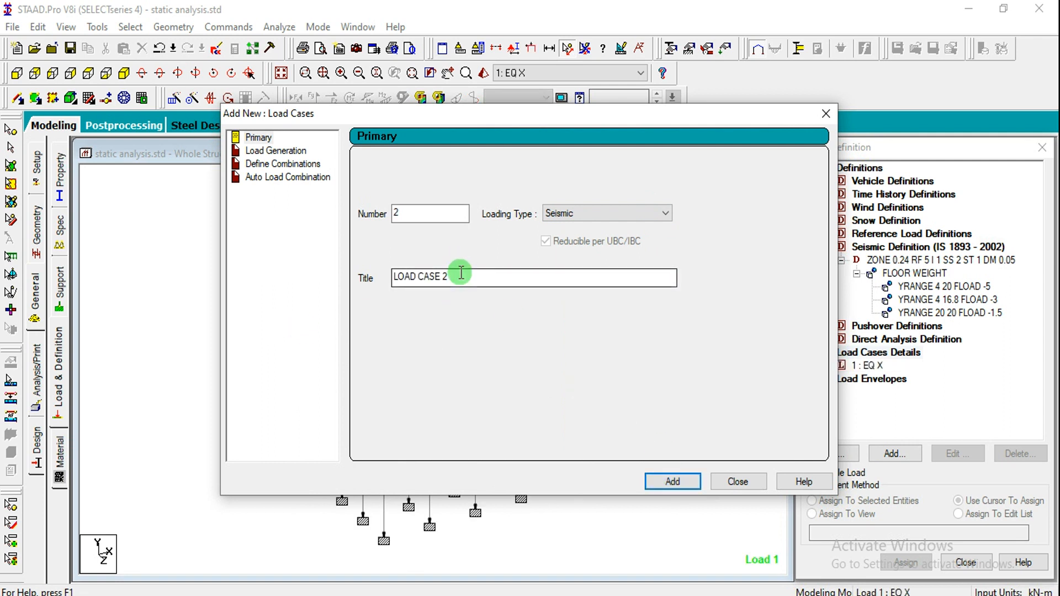
Add a second Seismic primary load case titled EQ Z.
type("EQZ")
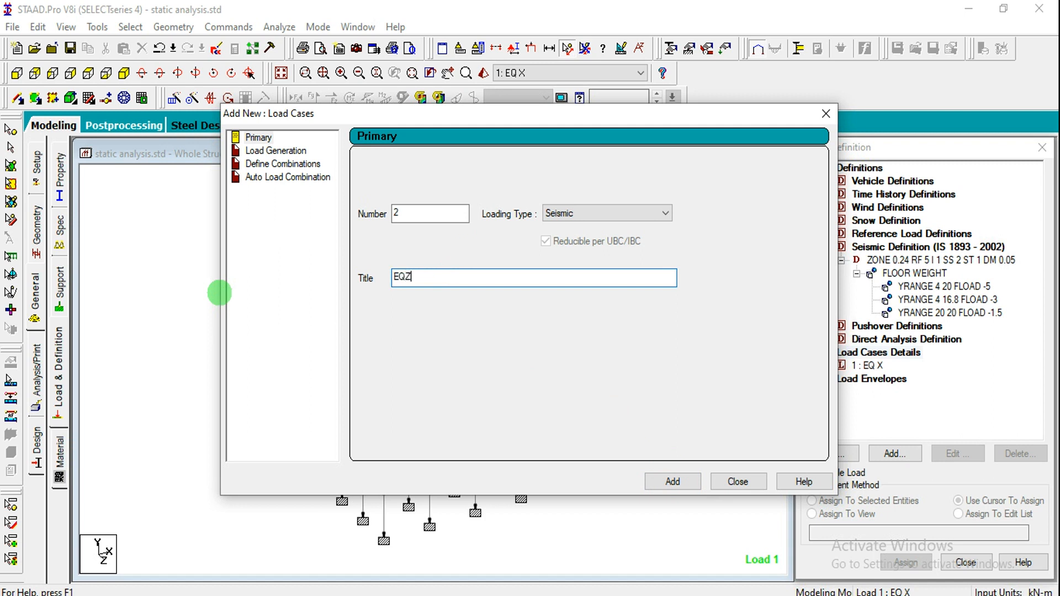
key("BackSpace")
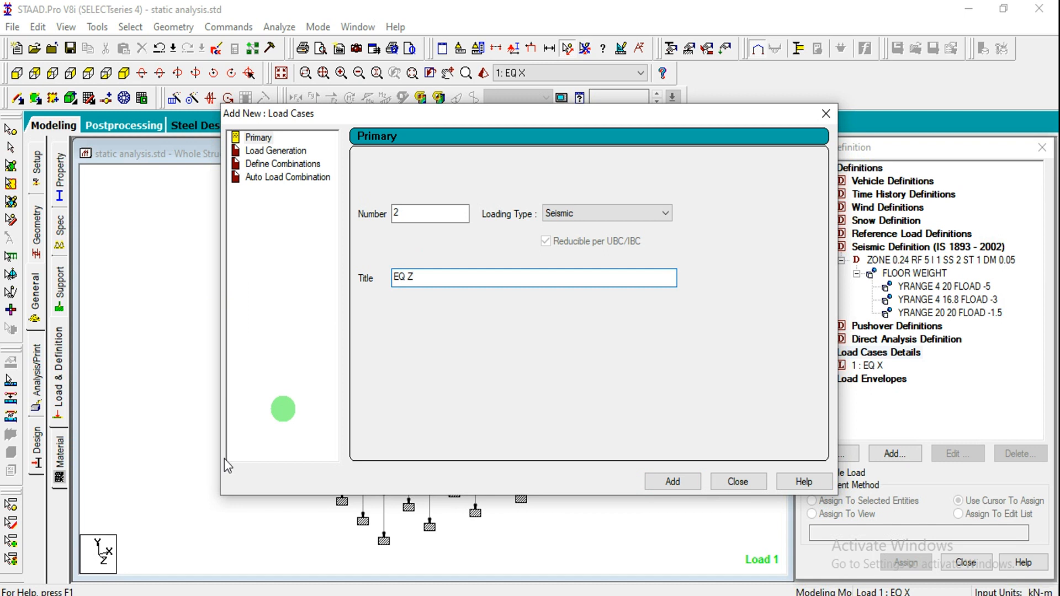
left_click(669, 481)
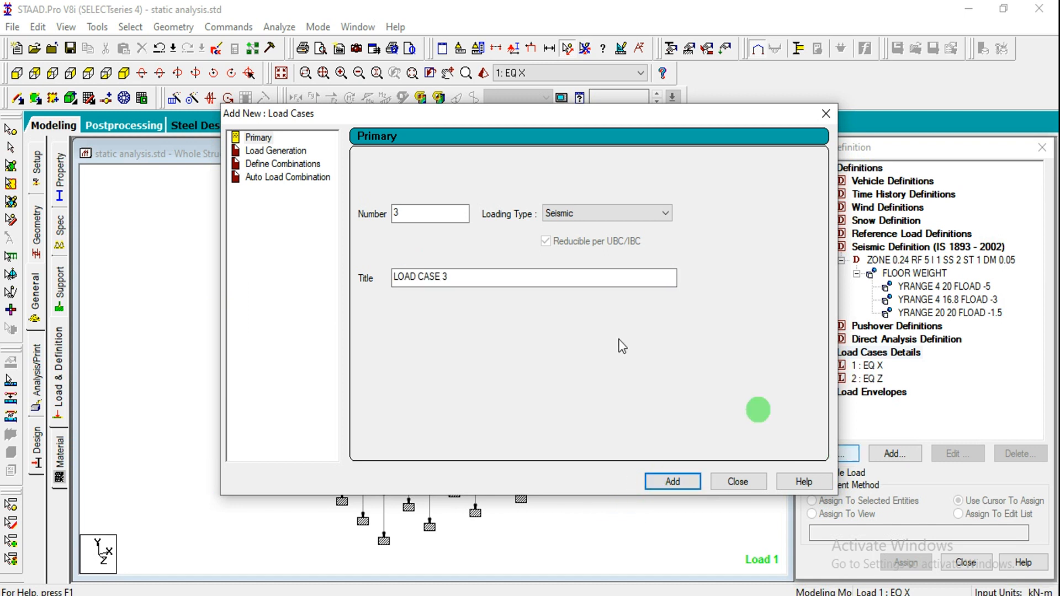
Add primary load case 3 with the Dead loading type and the title DL.
left_click(587, 220)
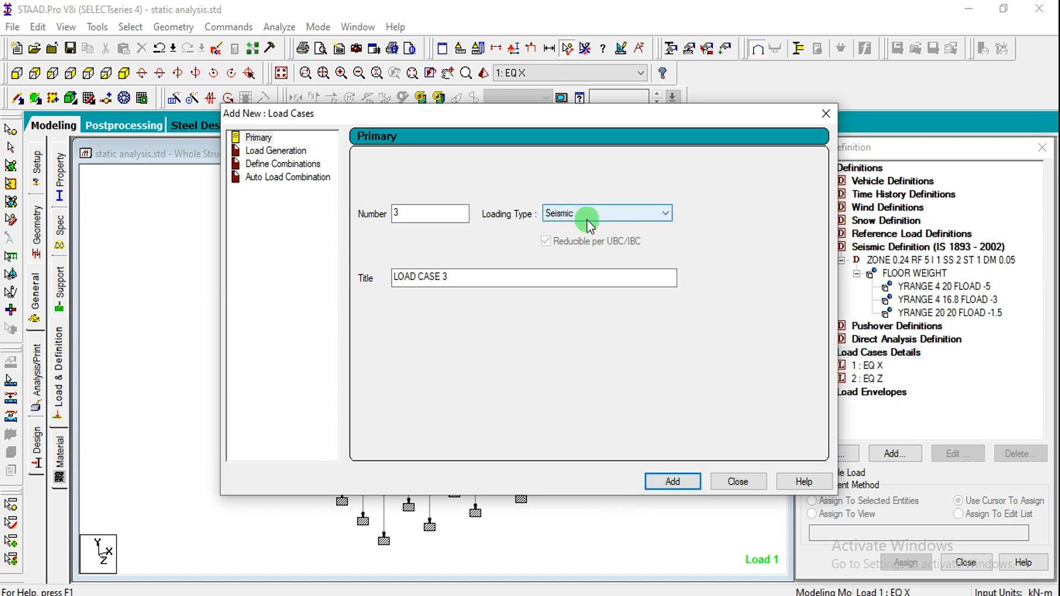
left_click(575, 229)
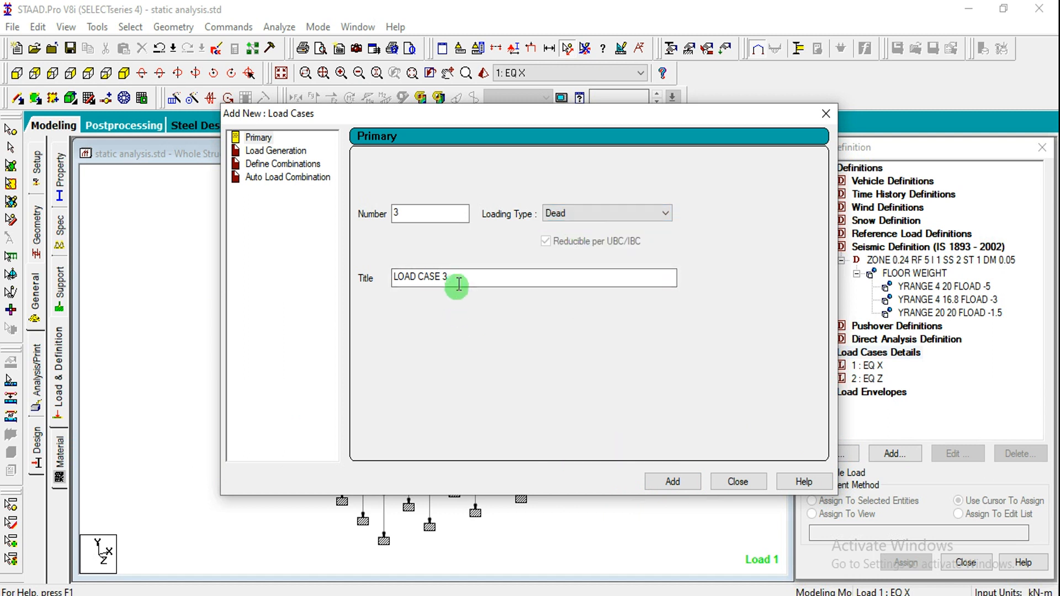
left_click_drag(458, 284, 256, 306)
type("DL")
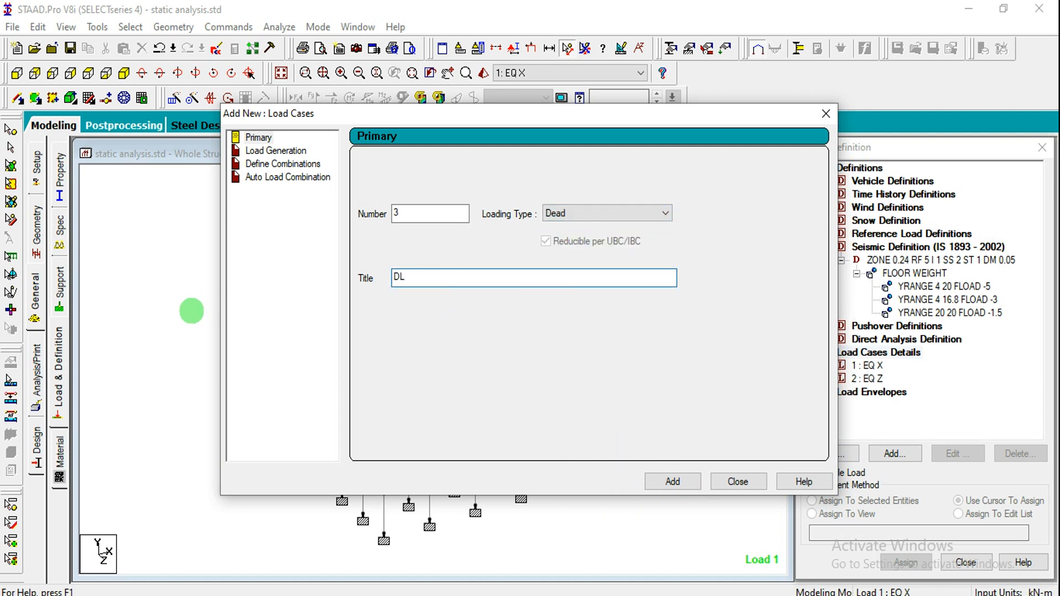
left_click(648, 479)
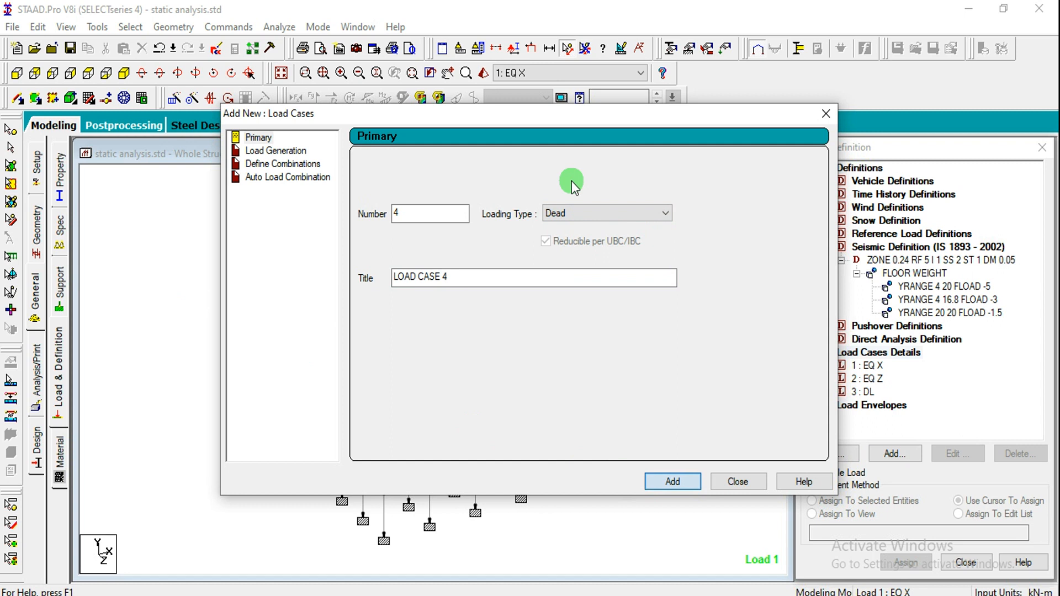
Add primary load case 4 with the Live loading type and the title LL, and finish creating load cases.
left_click(567, 217)
left_click(565, 237)
left_click_drag(461, 276, 114, 290)
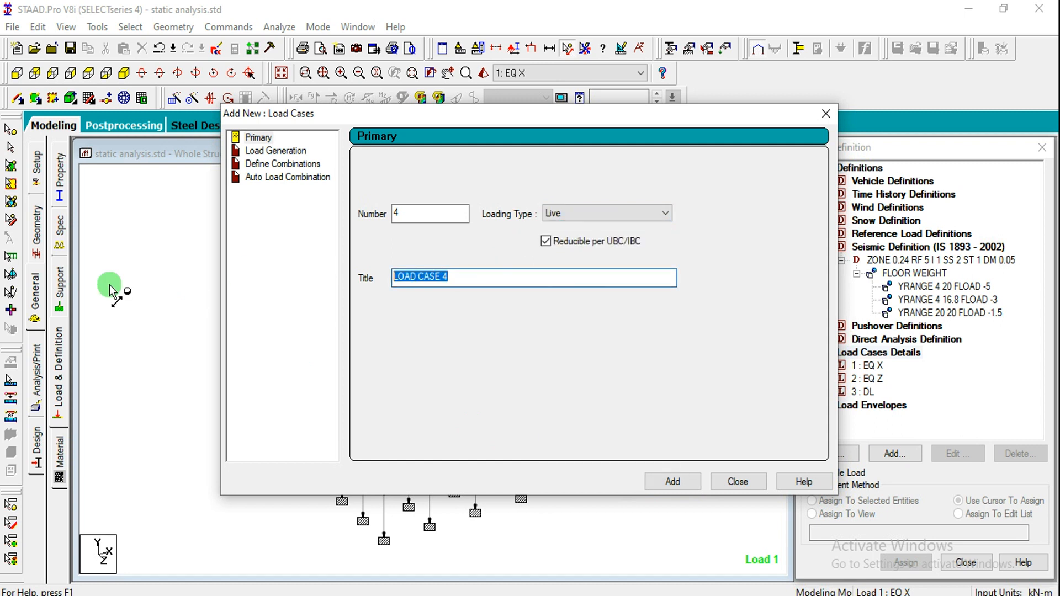
type("LL")
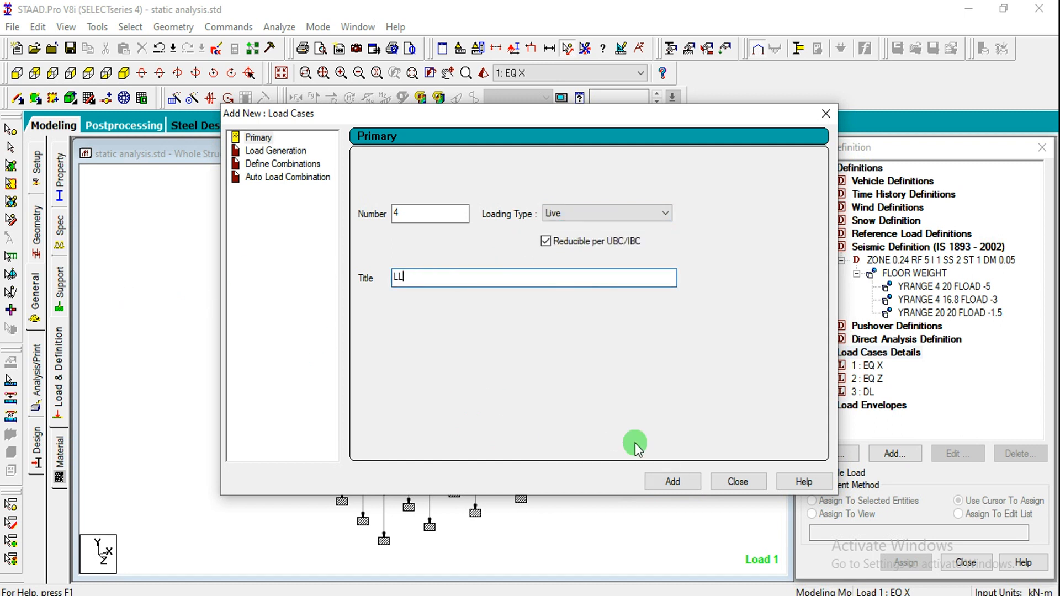
left_click(665, 483)
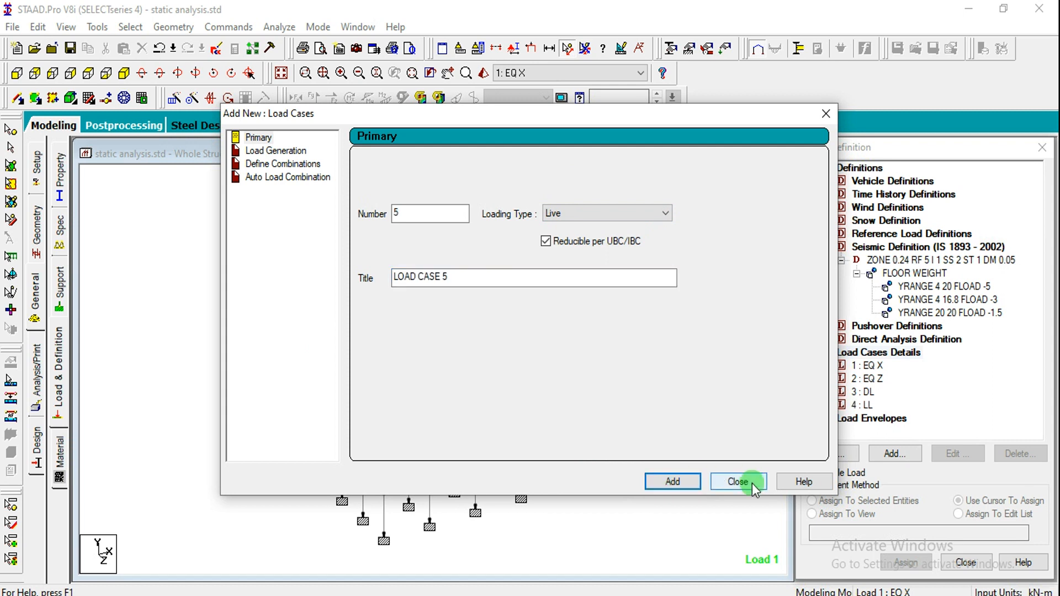
left_click(738, 481)
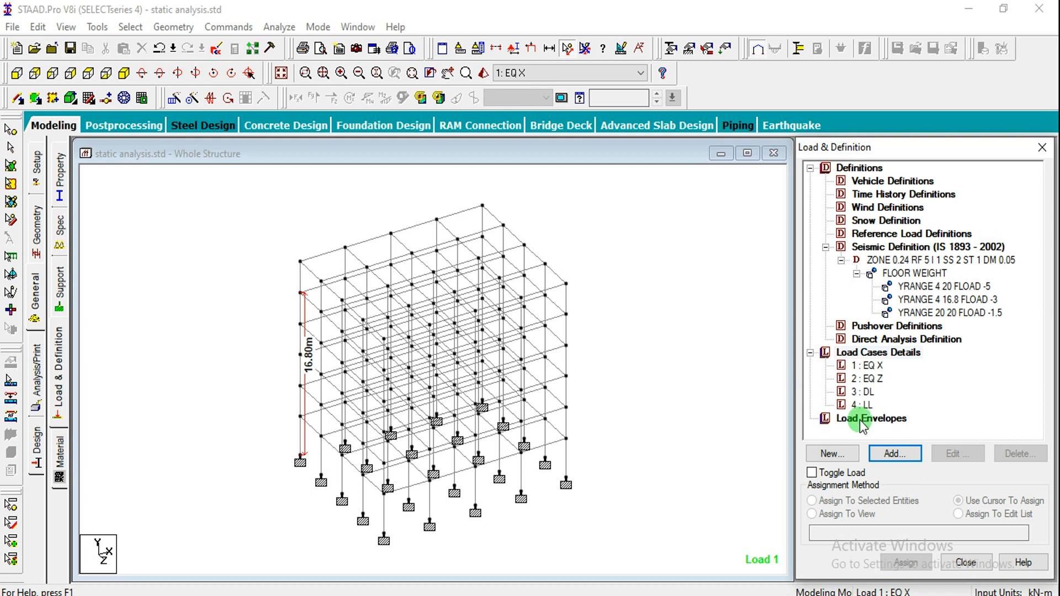
Add a seismic load in the X direction with a factor of 1 to the EQ X load case.
left_click(873, 374)
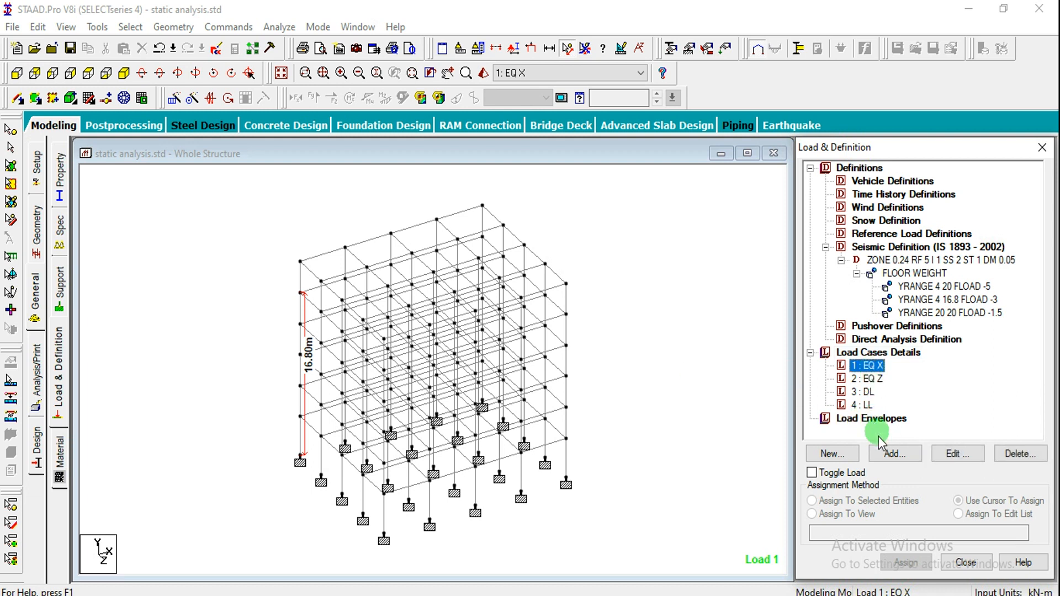
left_click(887, 456)
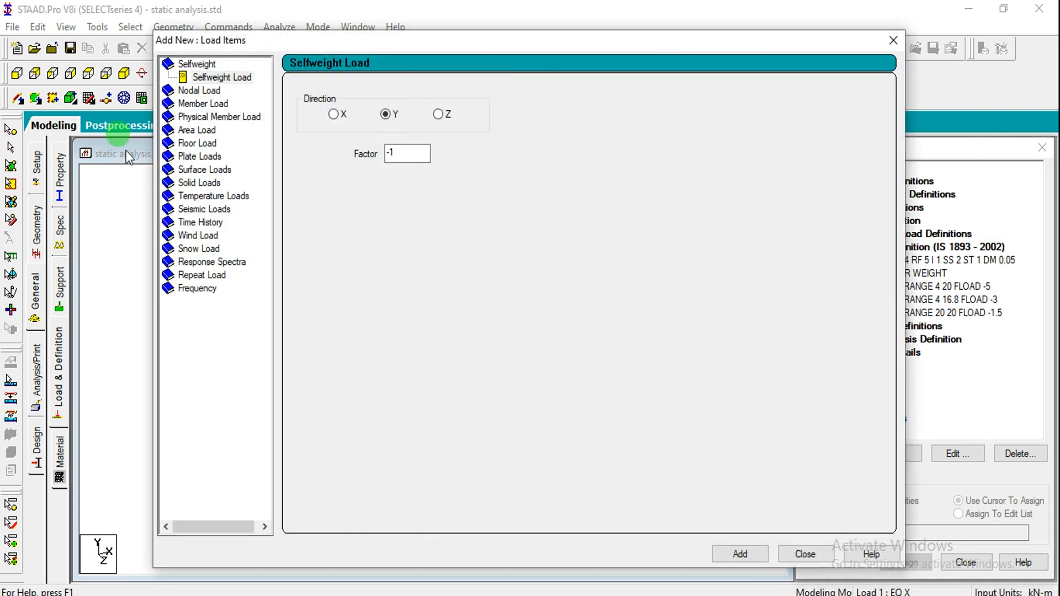
left_click(178, 210)
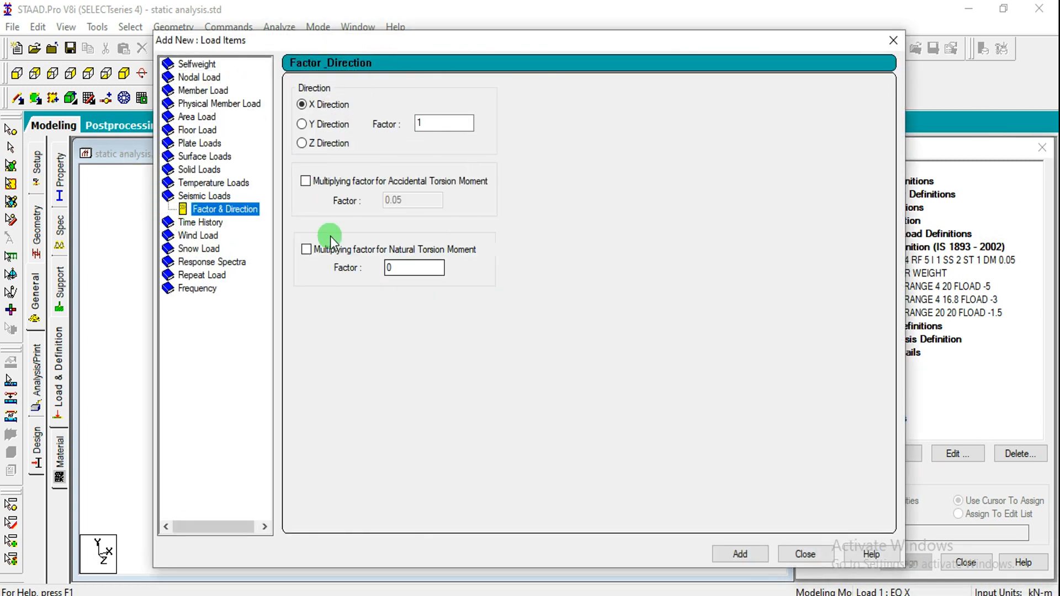
left_click_drag(518, 38, 440, 72)
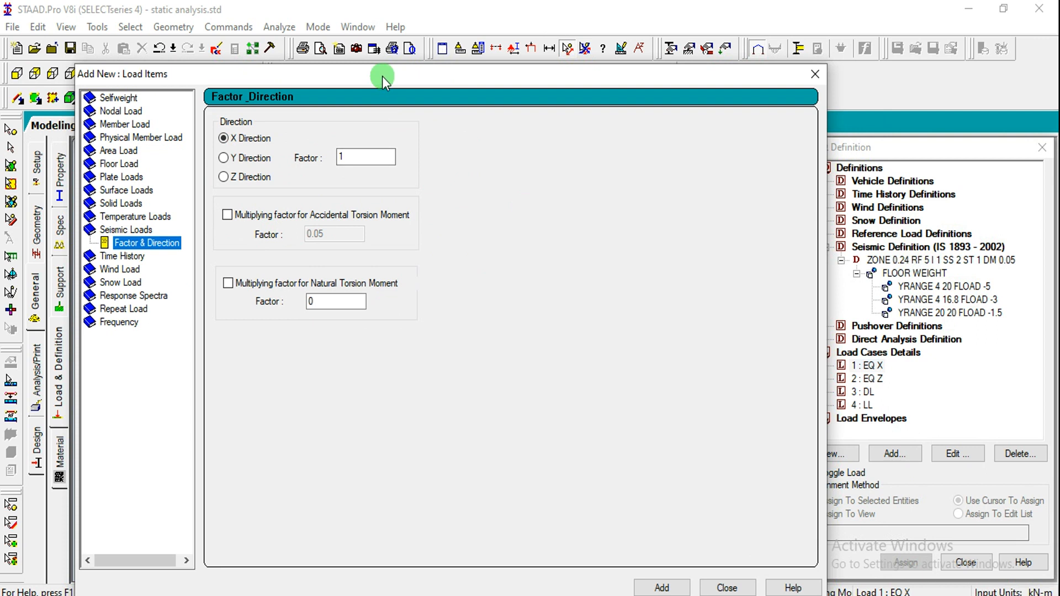
left_click_drag(382, 76, 420, 77)
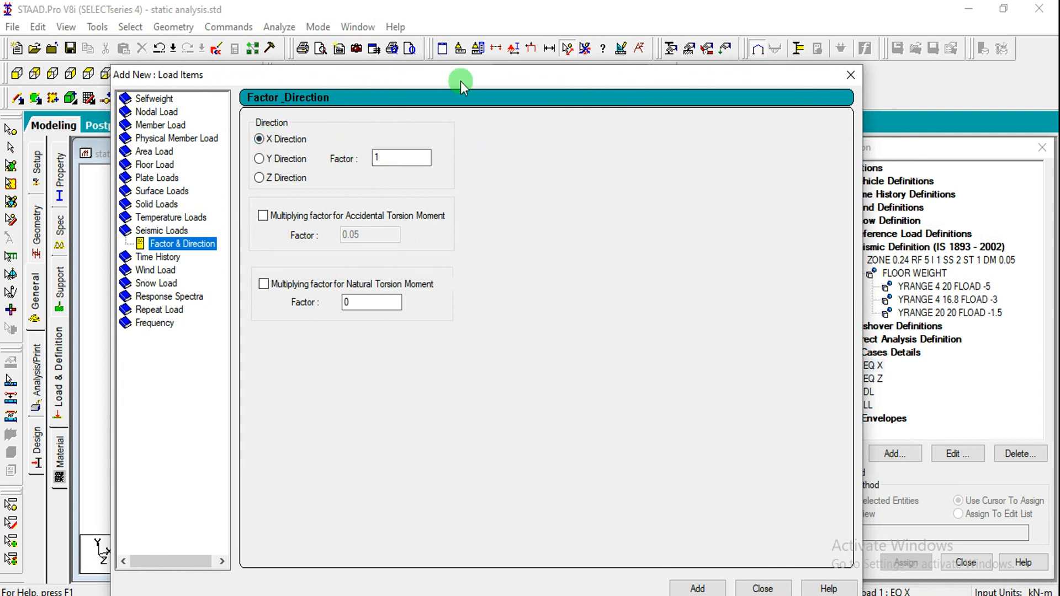
left_click_drag(460, 81, 434, 38)
left_click(665, 538)
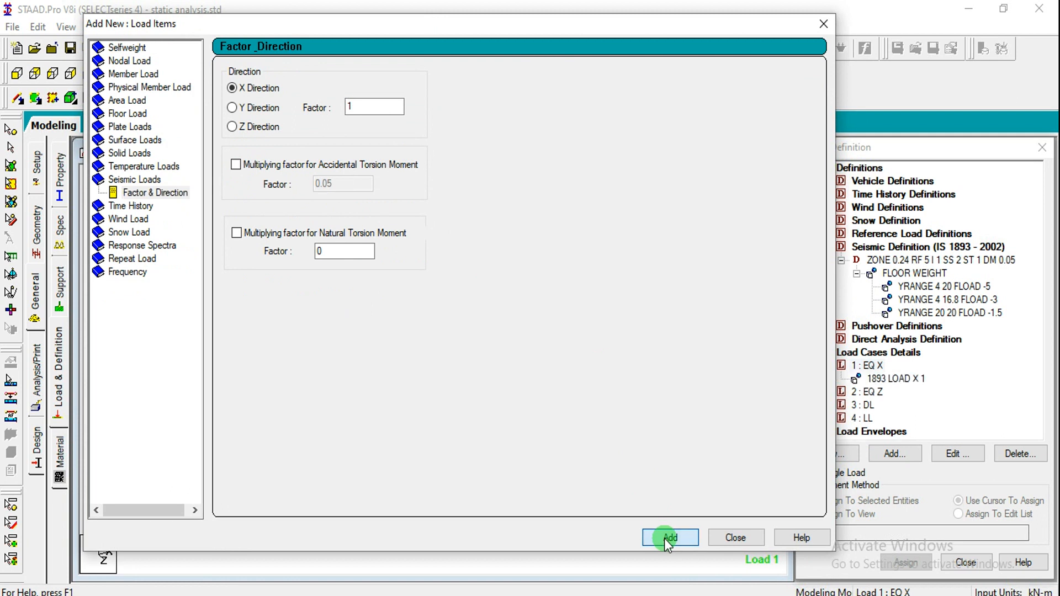
left_click(735, 537)
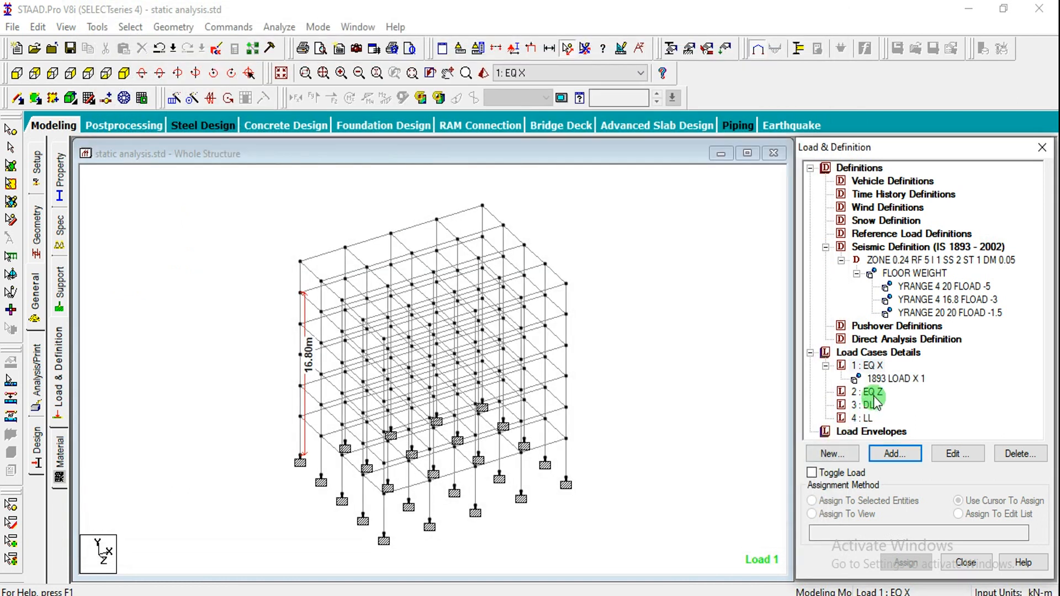
Add a seismic load in the Z direction with a factor of 1 to the EQ Z load case.
left_click(874, 393)
left_click(896, 456)
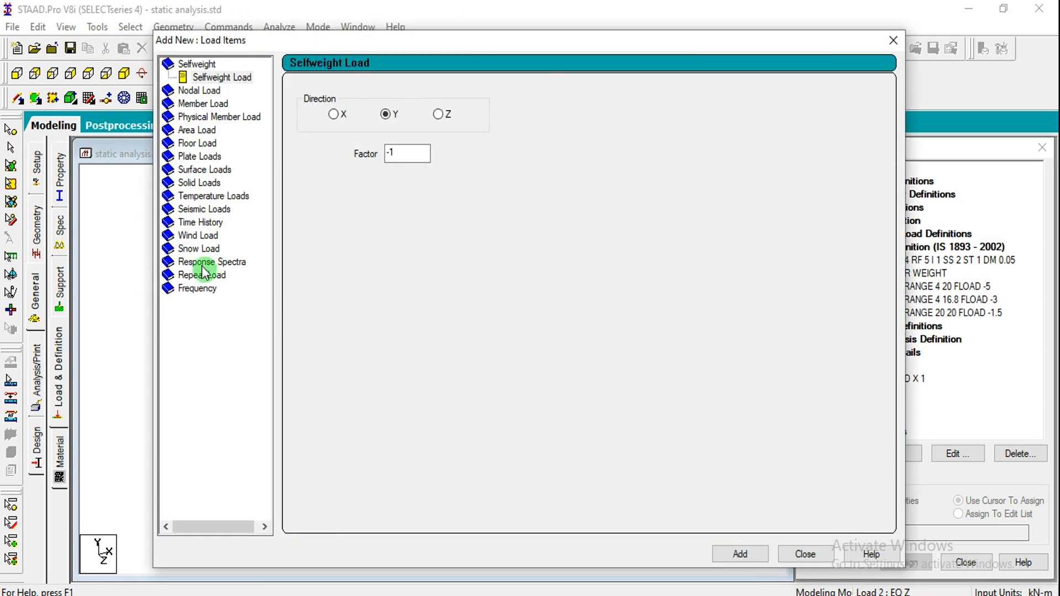
left_click(202, 210)
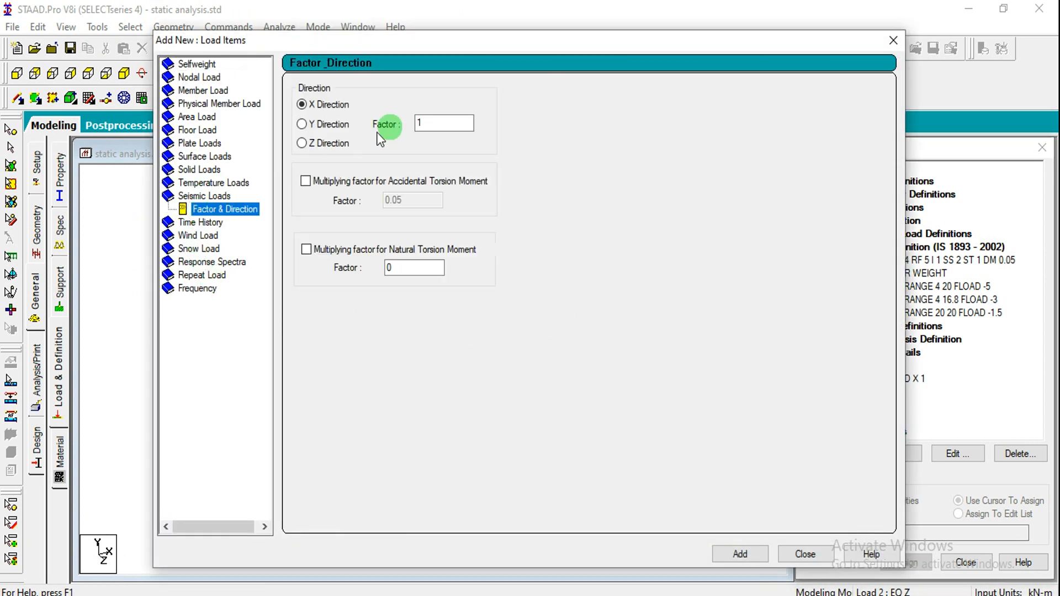
left_click(331, 145)
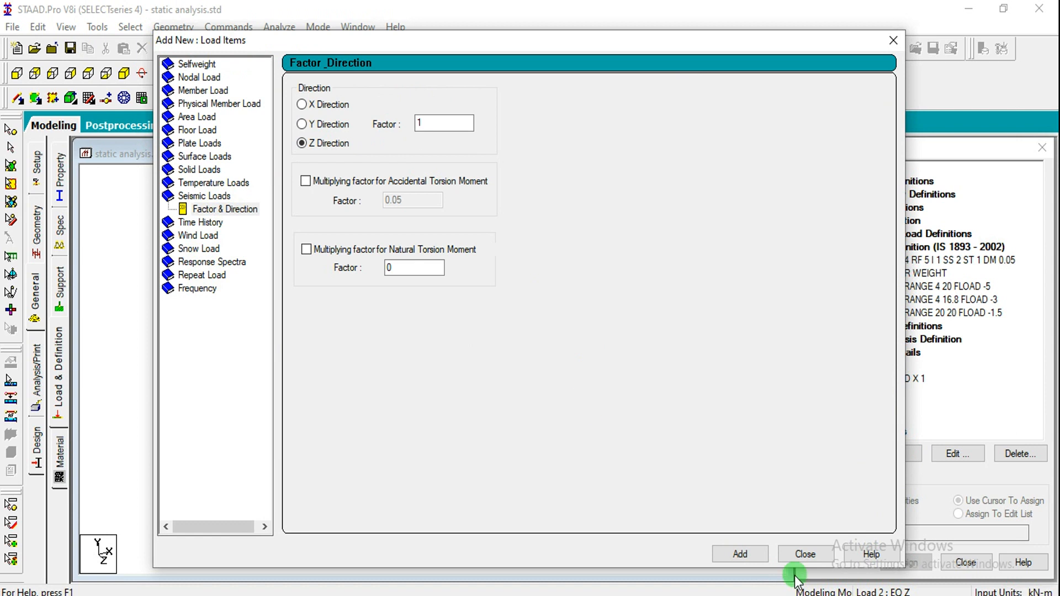
left_click(745, 554)
left_click(804, 554)
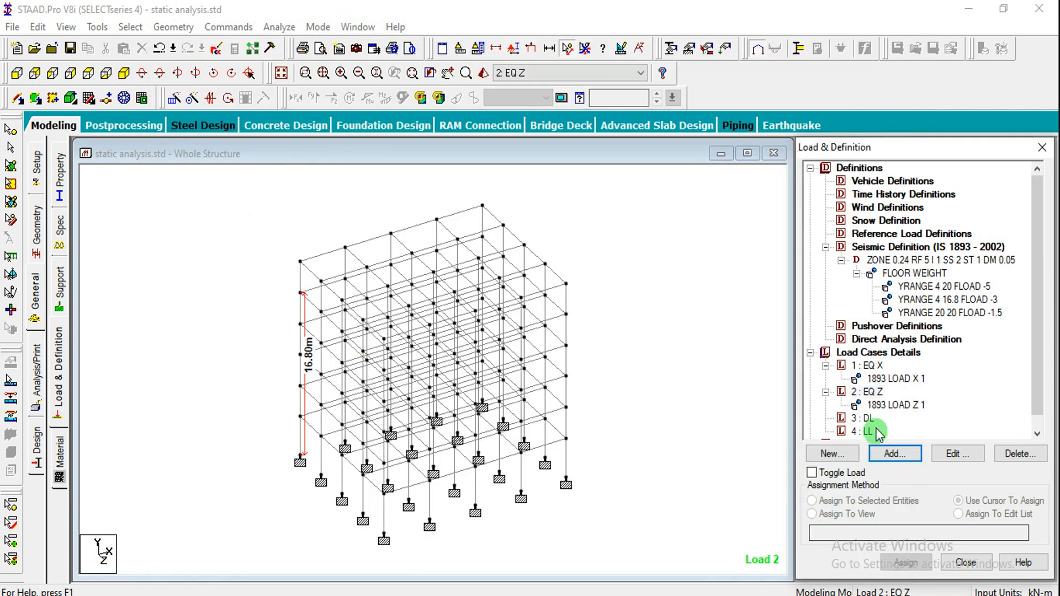
Add a floor load of -5 kN/m2 in global Y to the DL load case, with a Y range from 4 to 20 m.
left_click(866, 418)
left_click(894, 453)
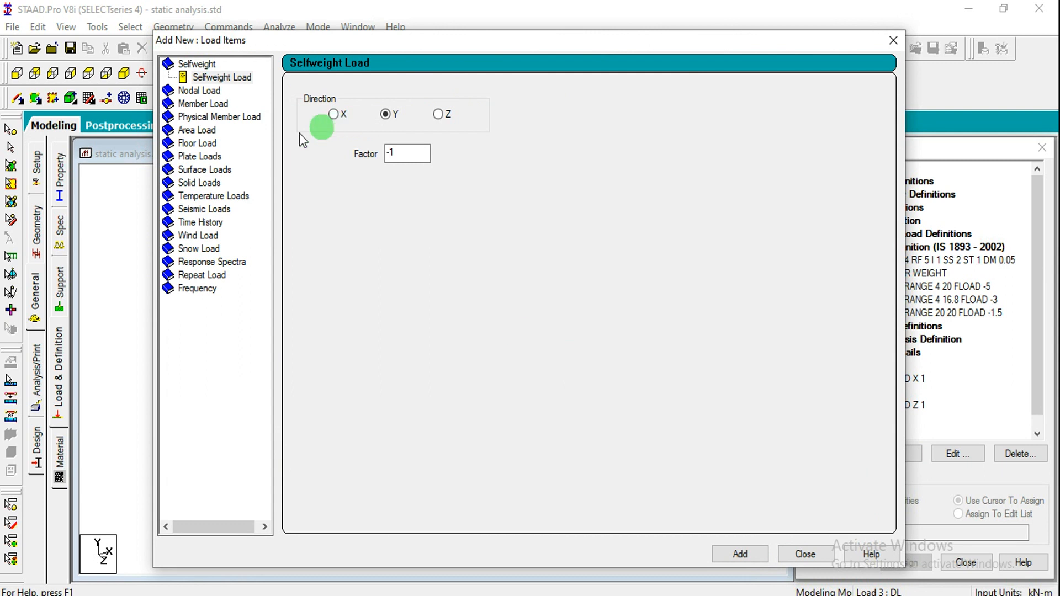
left_click(198, 144)
key("Return")
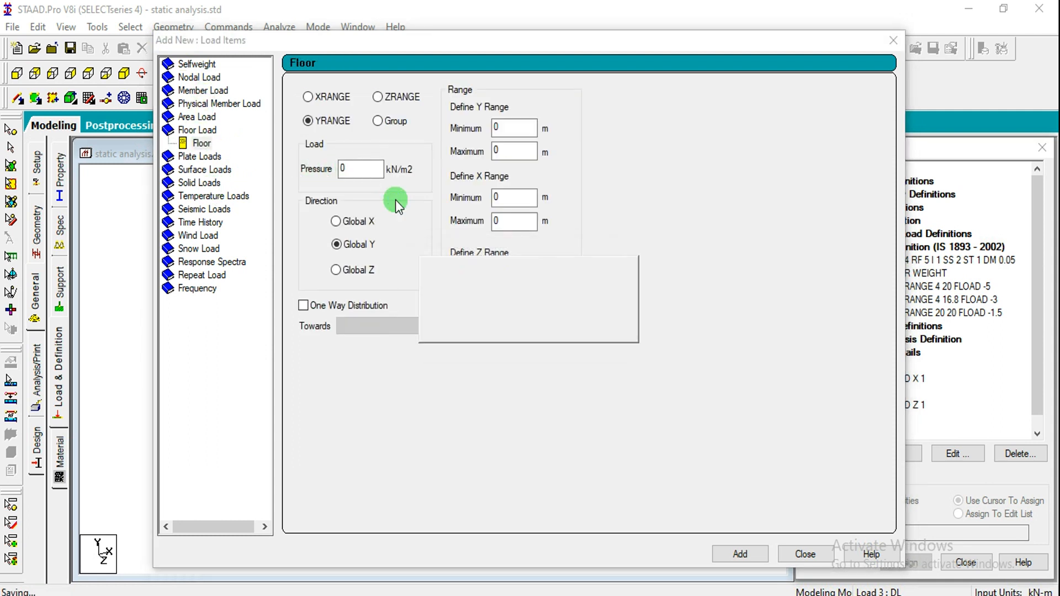
double_click(355, 169)
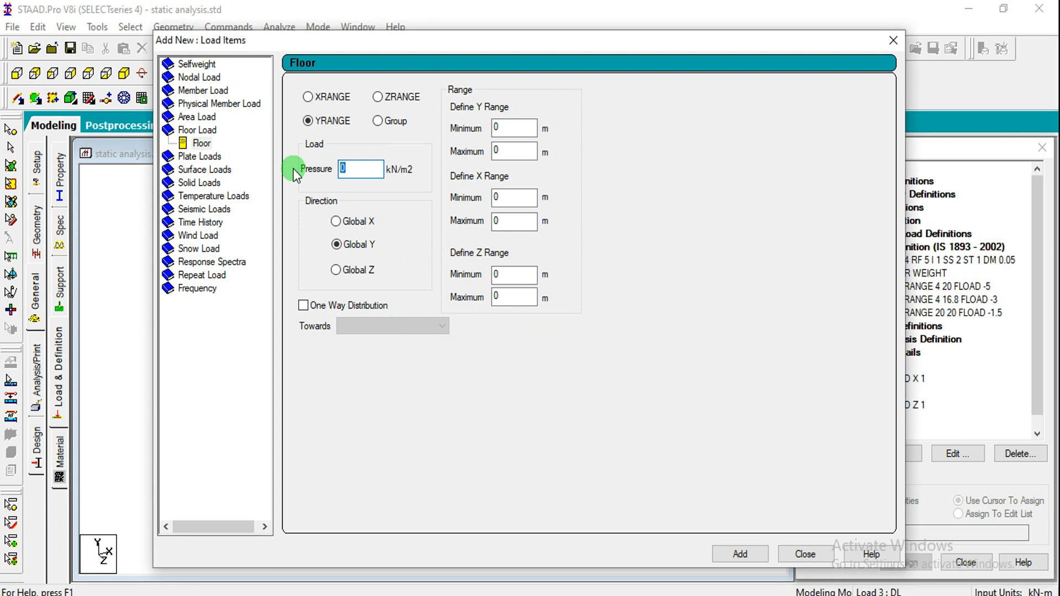
type("-5")
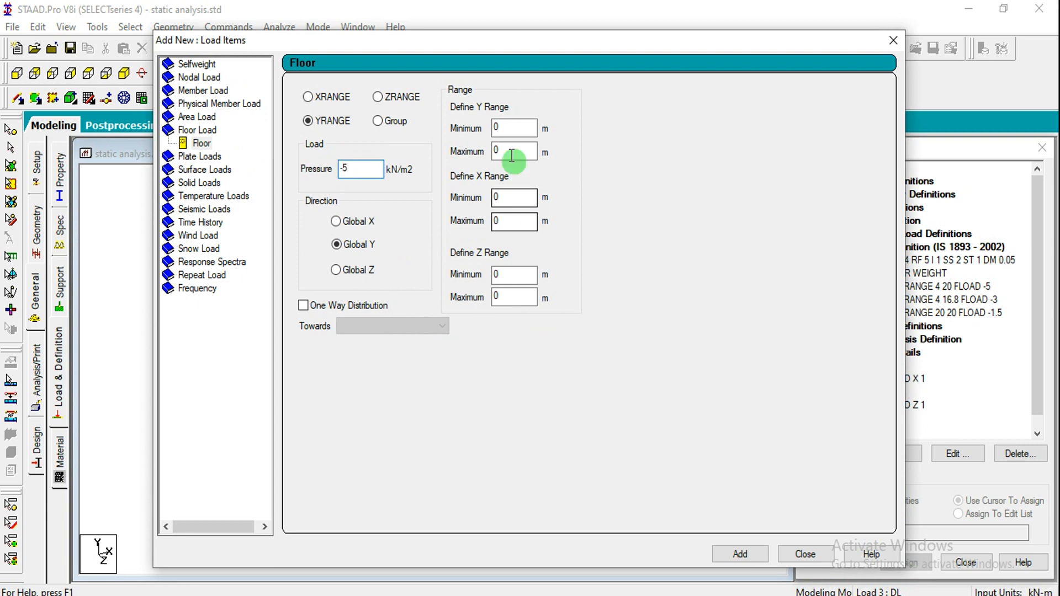
double_click(504, 129)
type("4")
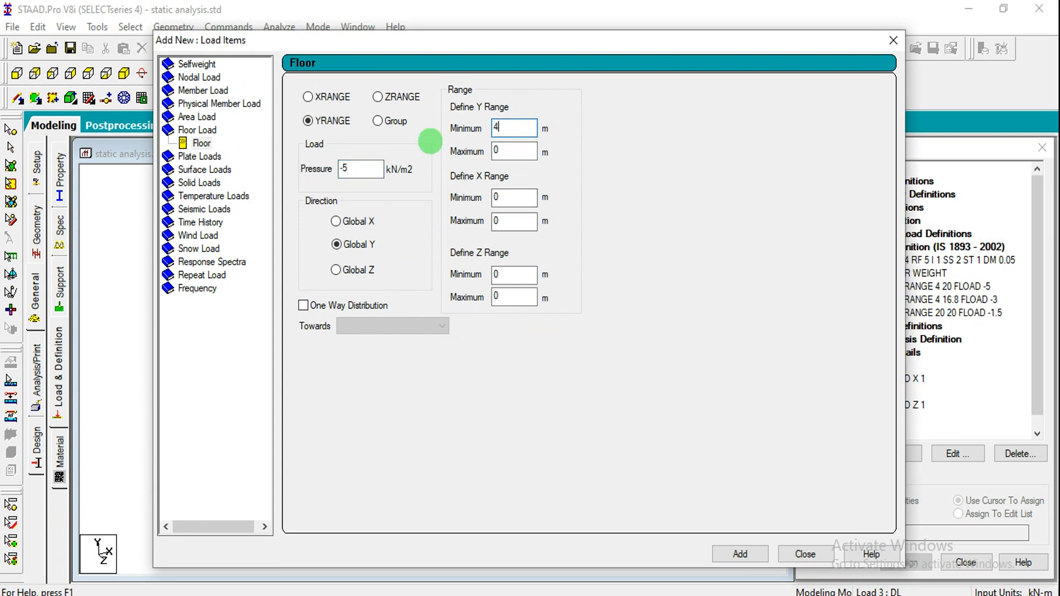
key("Tab")
left_click(743, 554)
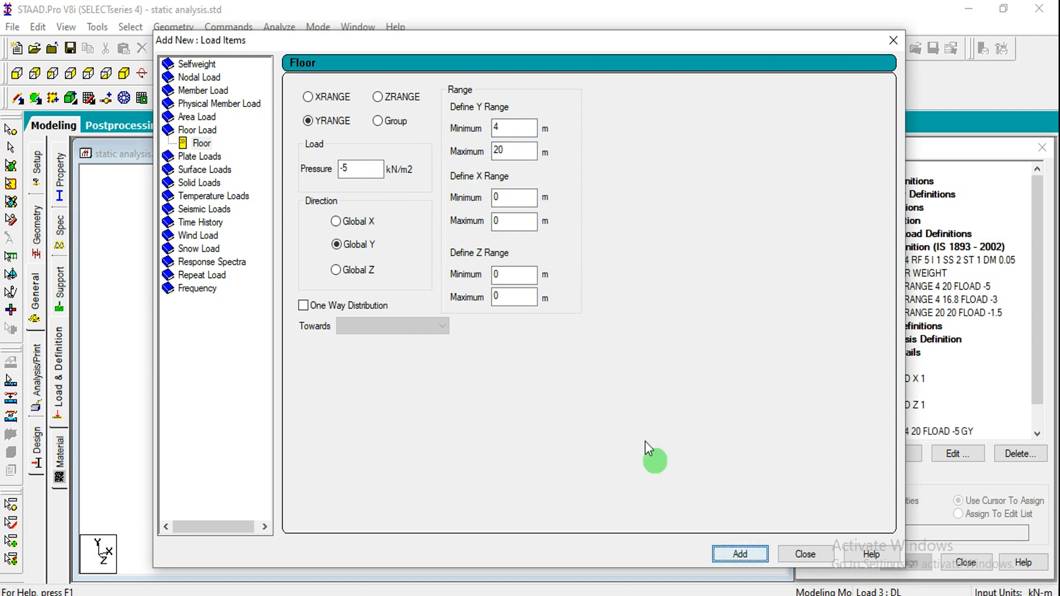
left_click(898, 48)
Add a floor load of -6 kN/m2 in global Y to the LL load case, with a Y range from 4 to 16.8 m.
left_click_drag(1031, 369, 1038, 395)
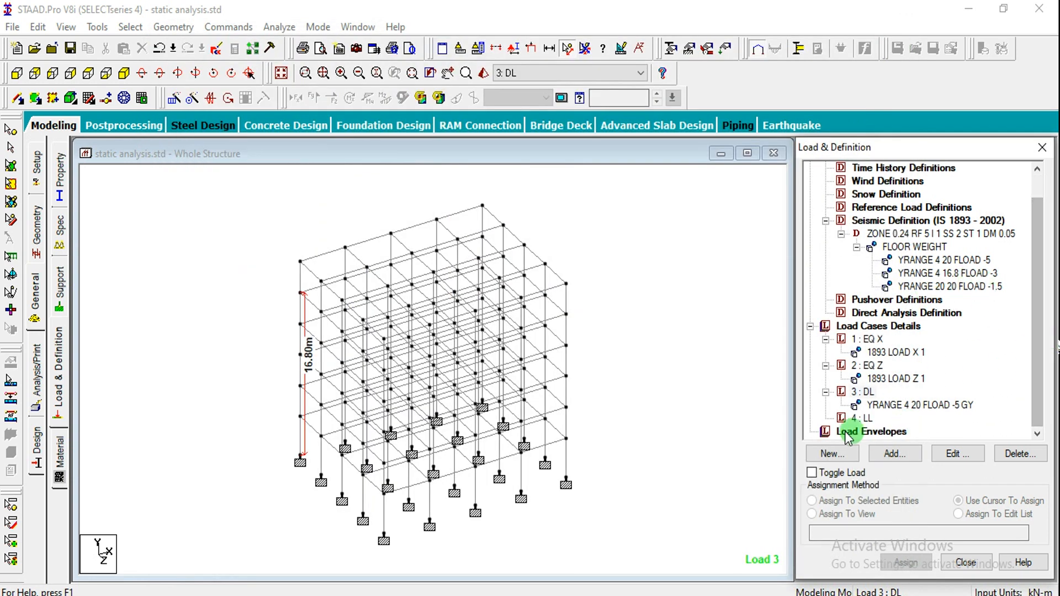
left_click(860, 418)
left_click(892, 454)
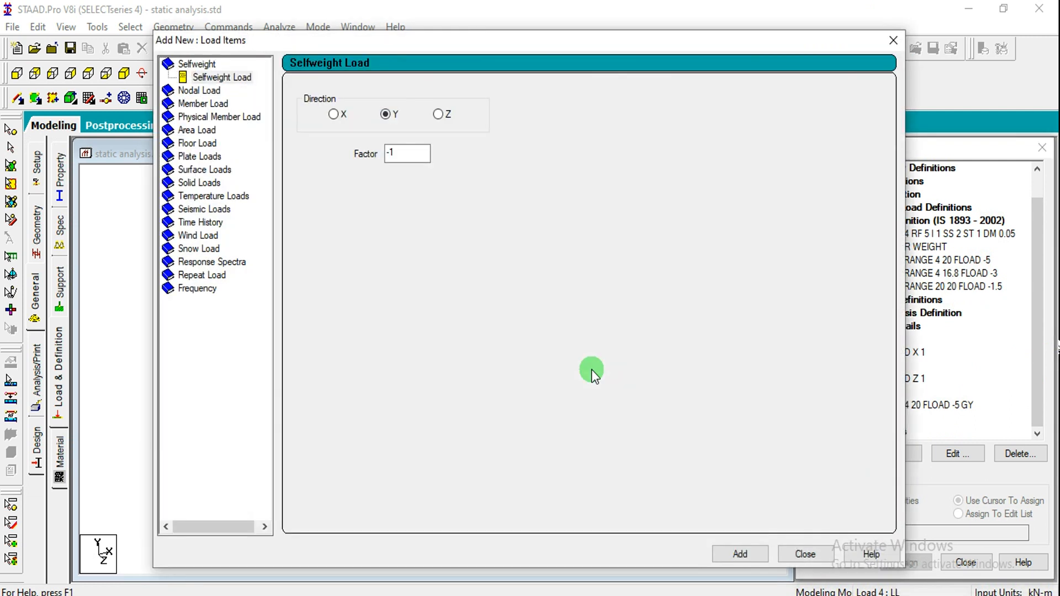
left_click(197, 144)
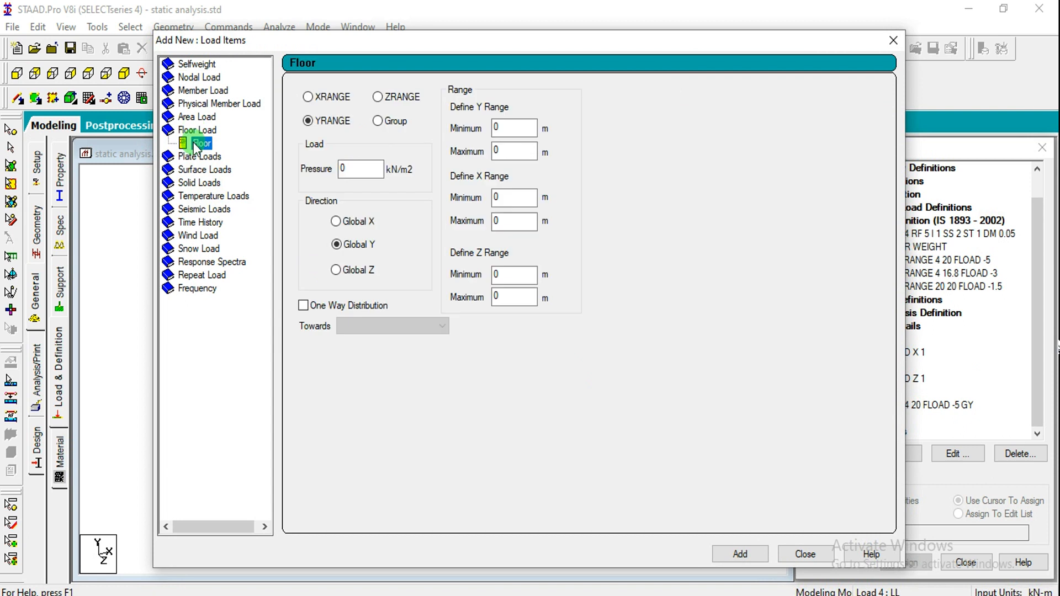
left_click(358, 170)
double_click(358, 170)
type("-")
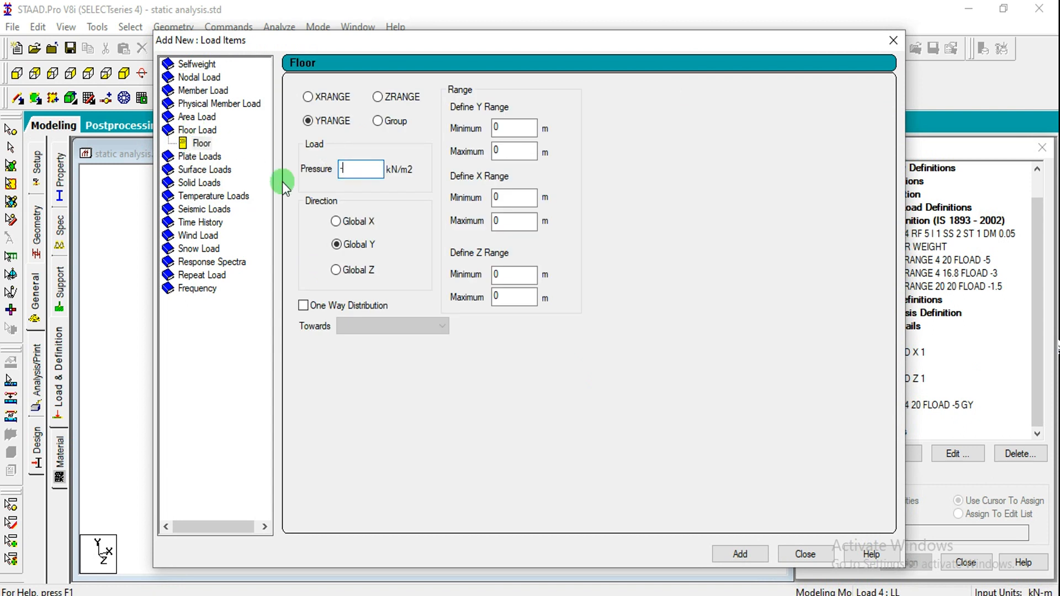
type("6")
double_click(505, 129)
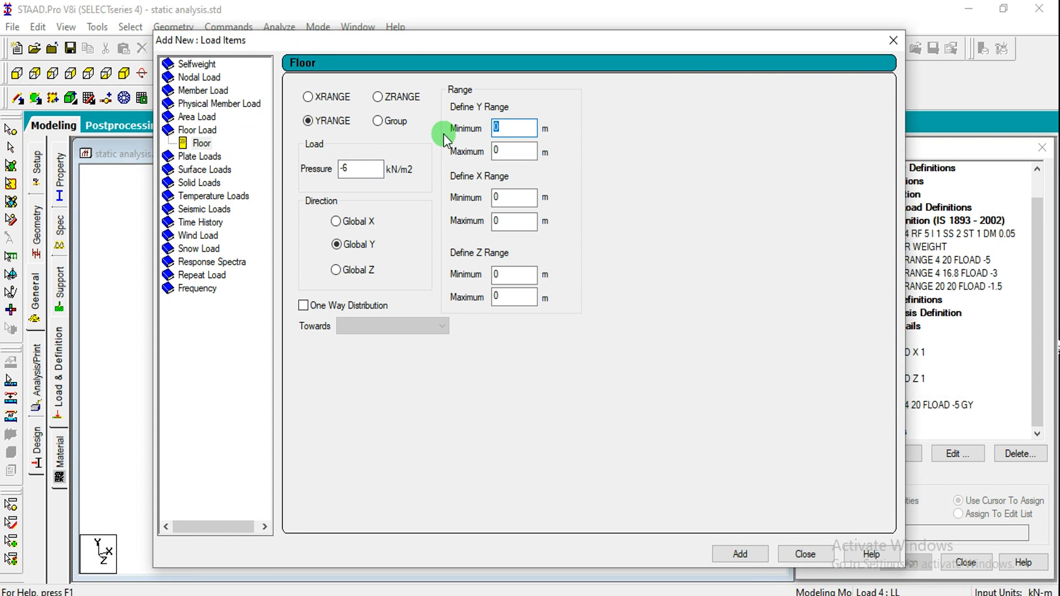
type("4")
double_click(505, 151)
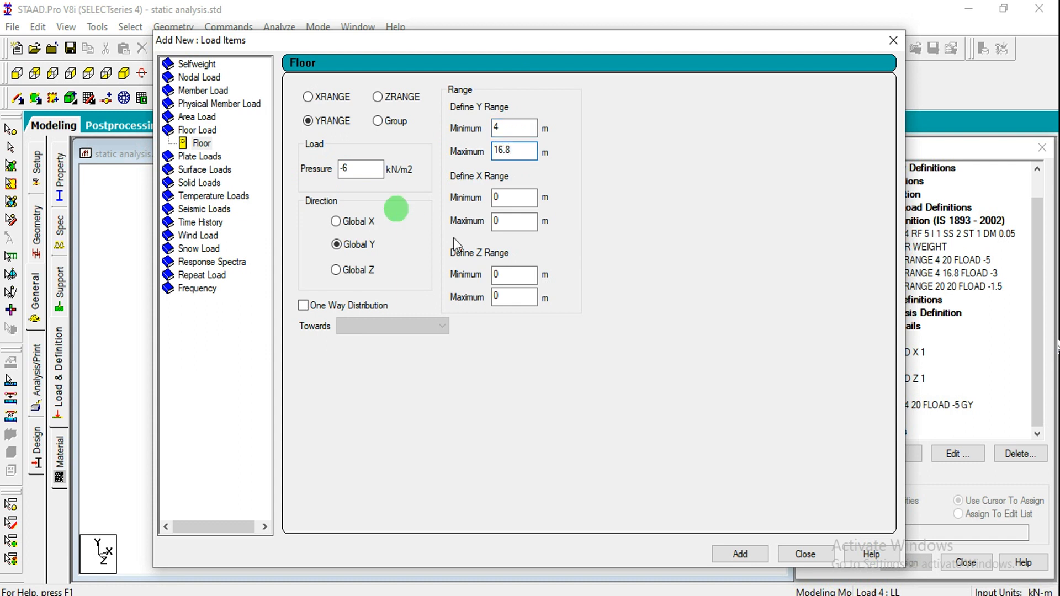
left_click(740, 553)
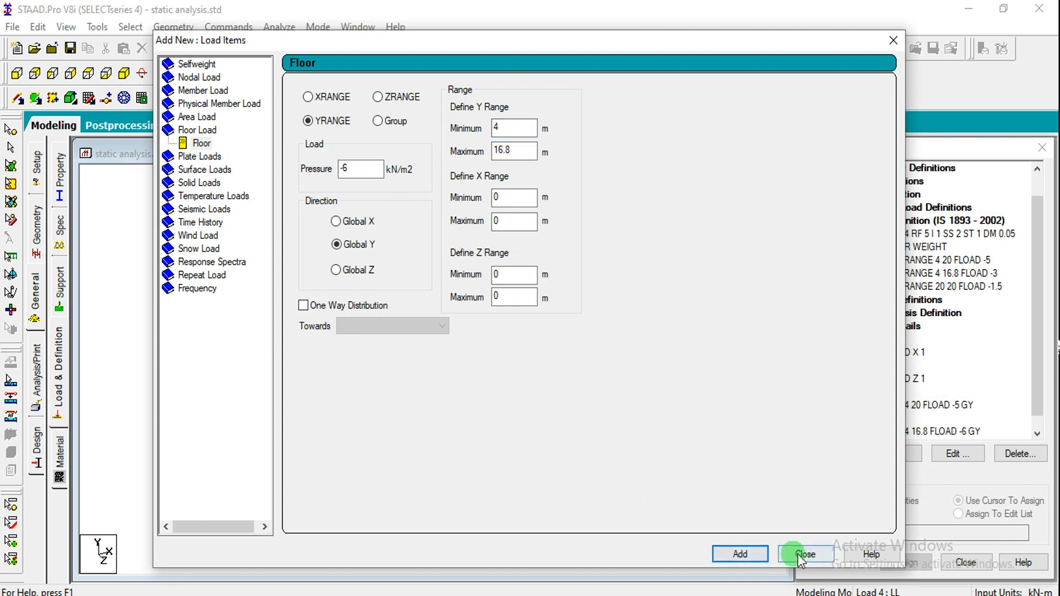
Add a second floor load of -3 kN/m2 in global Y to the LL load case, with a Y range from 20 to 20 m.
left_click(362, 169)
left_click_drag(362, 169, 248, 177)
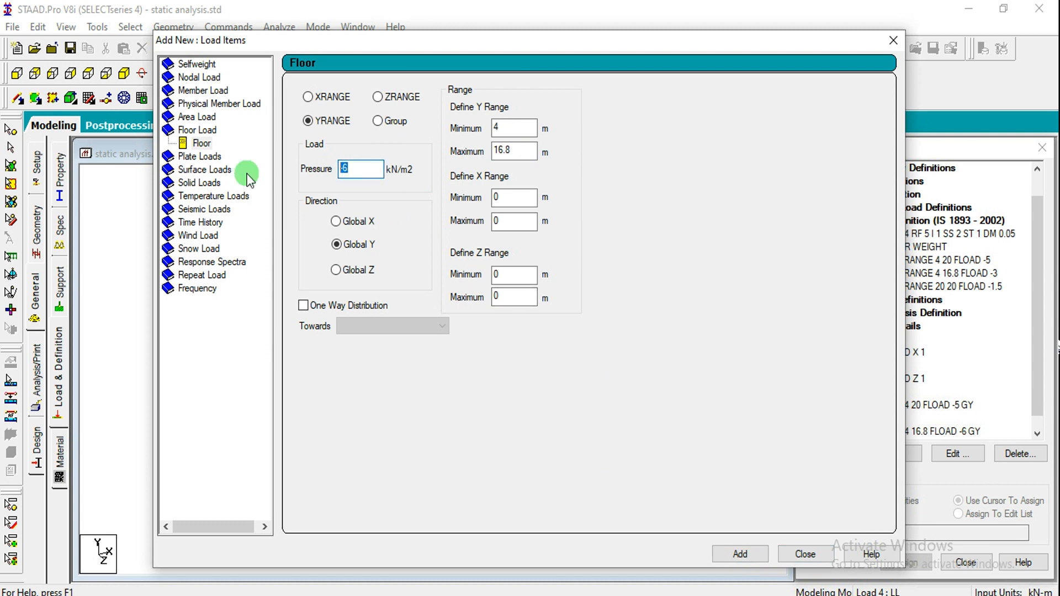
type("-3")
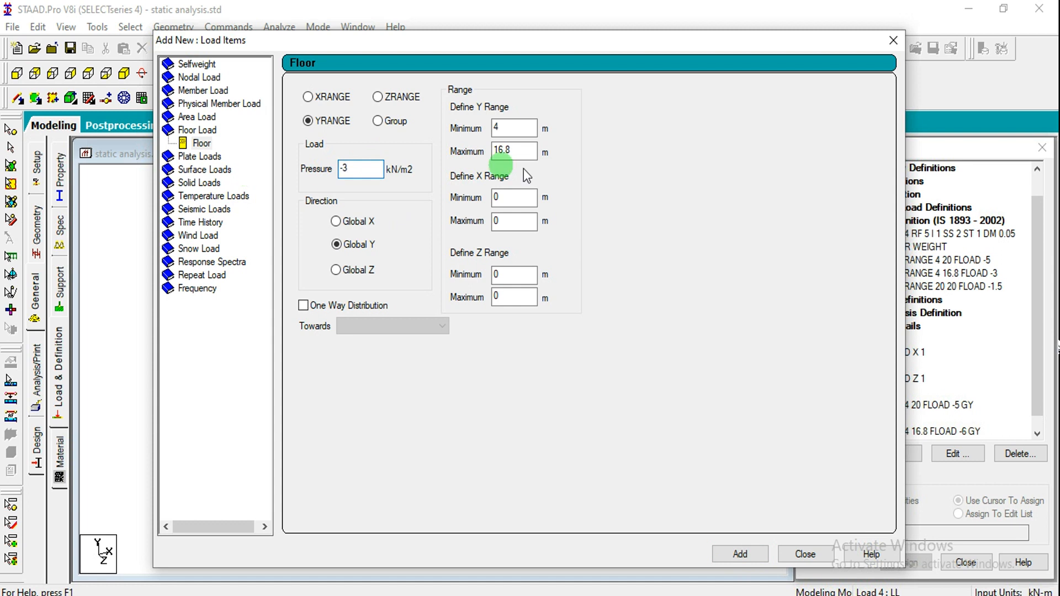
left_click(501, 128)
type("20")
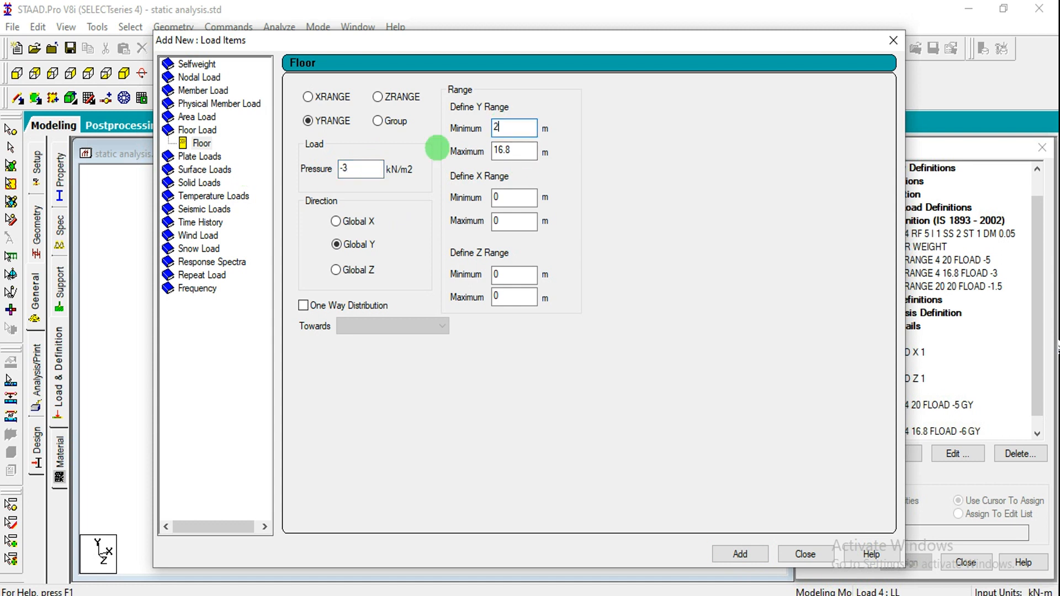
key("Tab")
type("2")
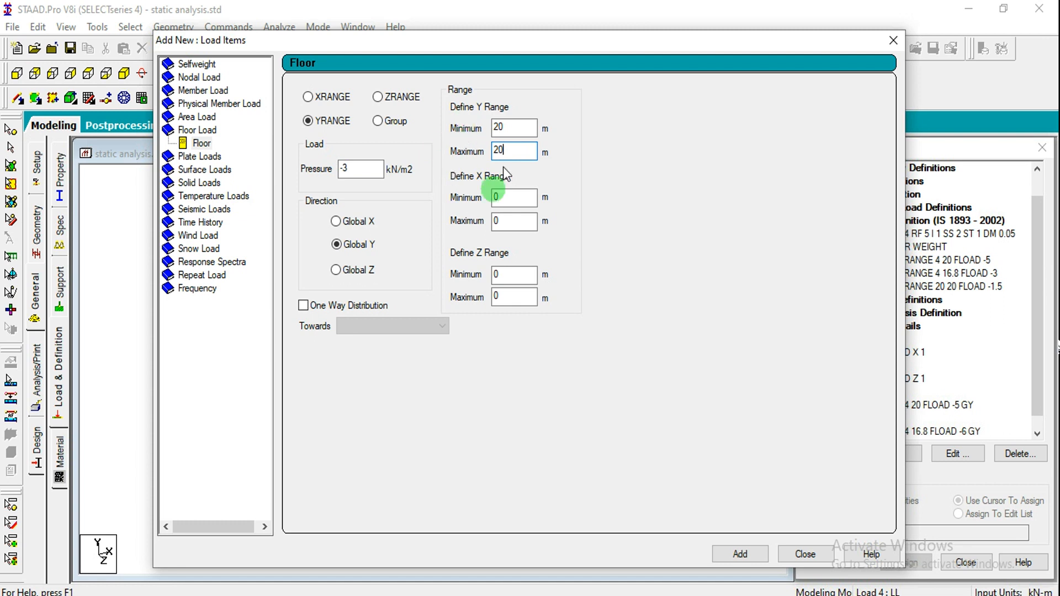
left_click_drag(493, 46, 654, 50)
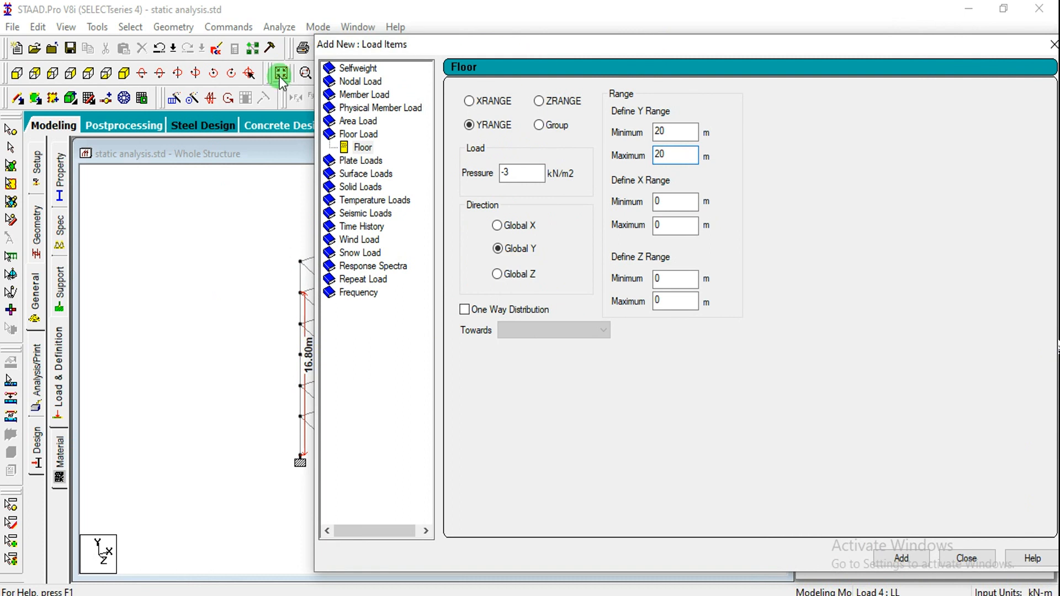
left_click_drag(482, 42, 224, 48)
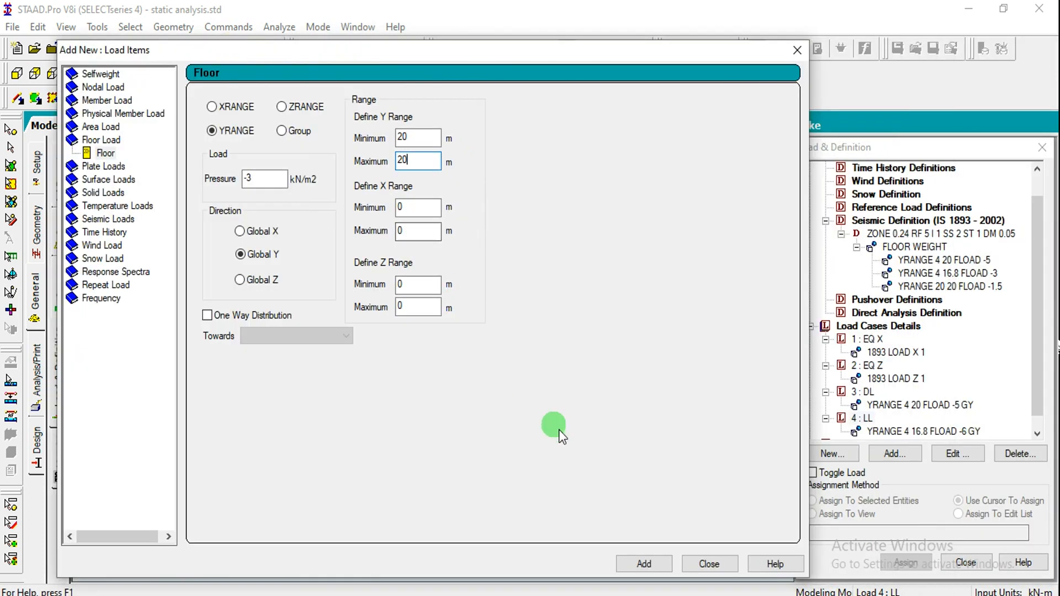
left_click(645, 567)
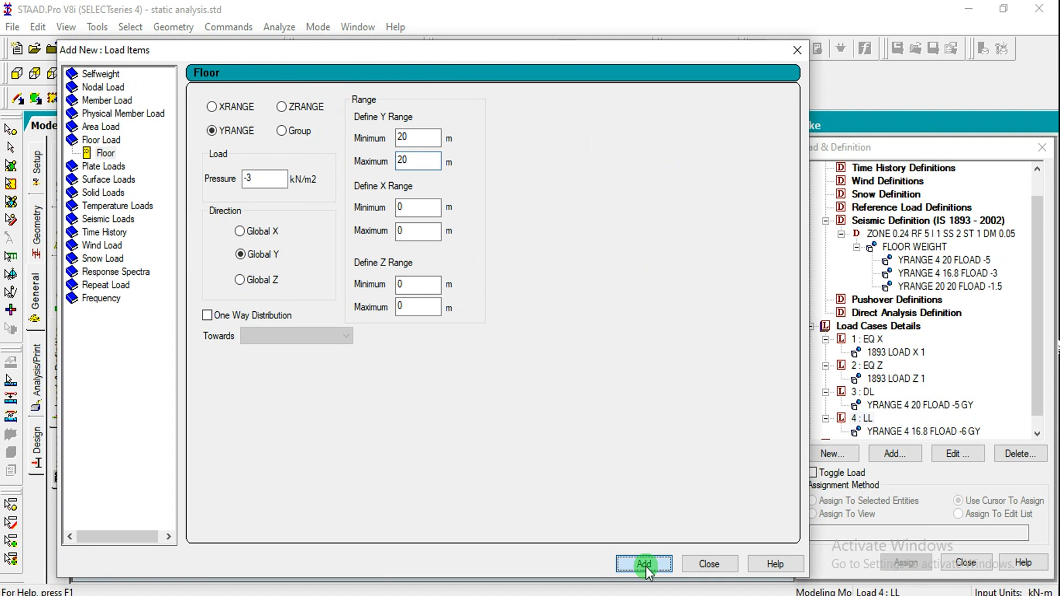
left_click(703, 562)
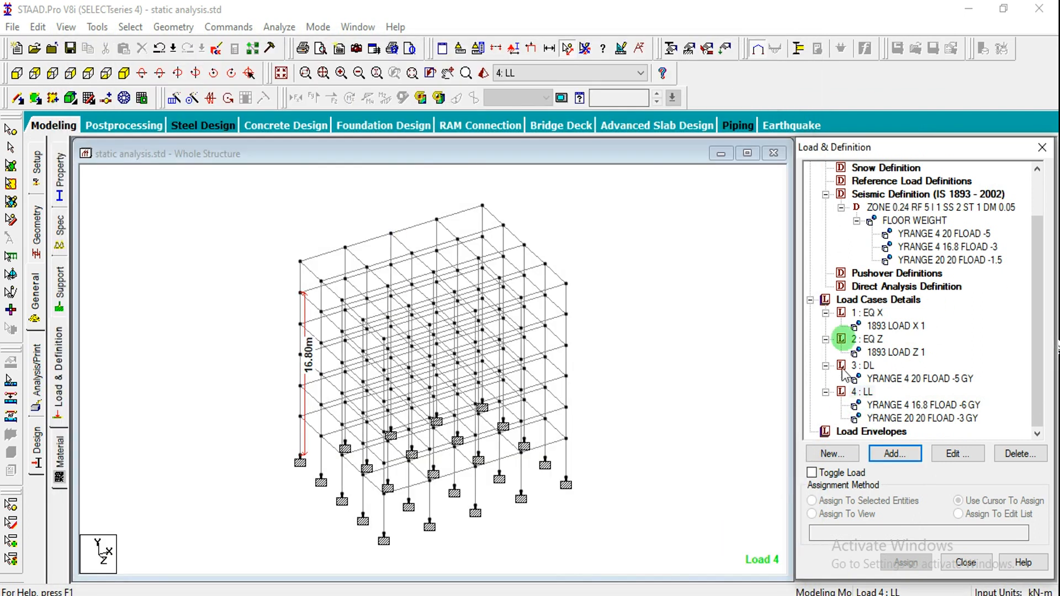
Display the 4 to 16.8 m LL floor load and the DL floor load on the structure to examine their distribution.
left_click(893, 404)
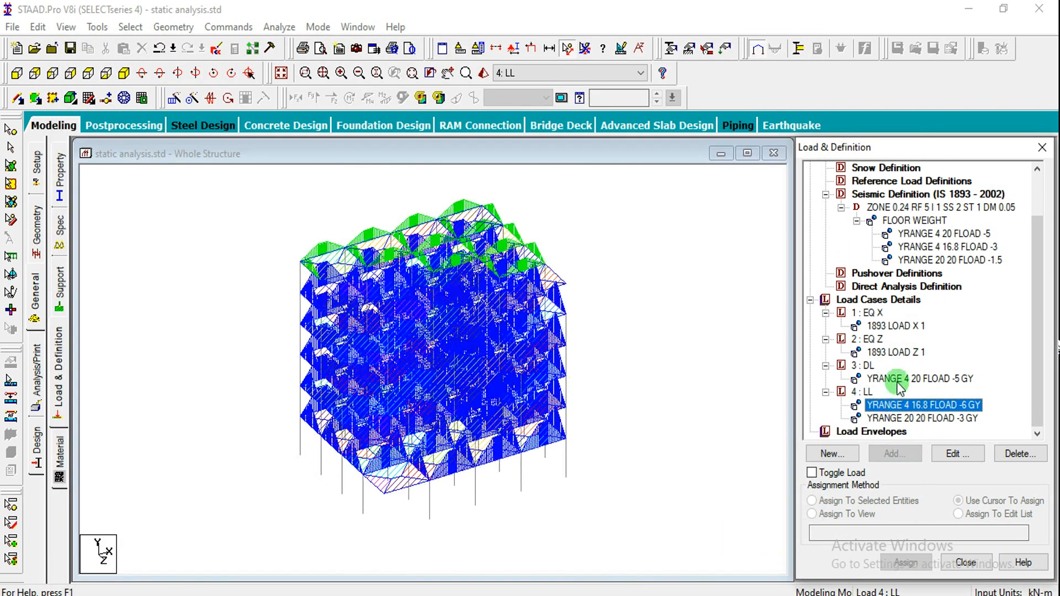
left_click(896, 380)
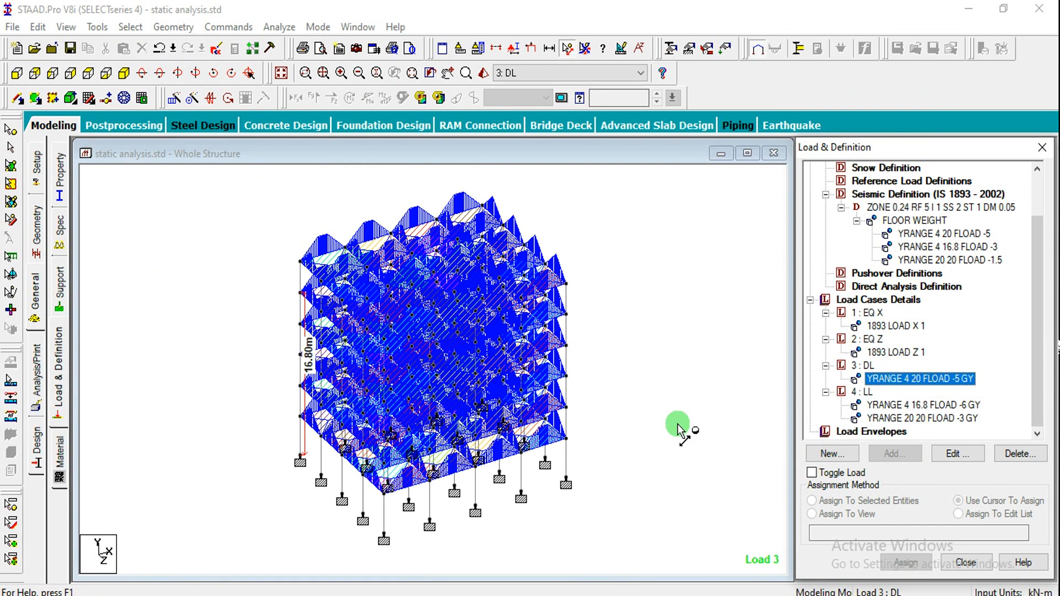
left_click(620, 360)
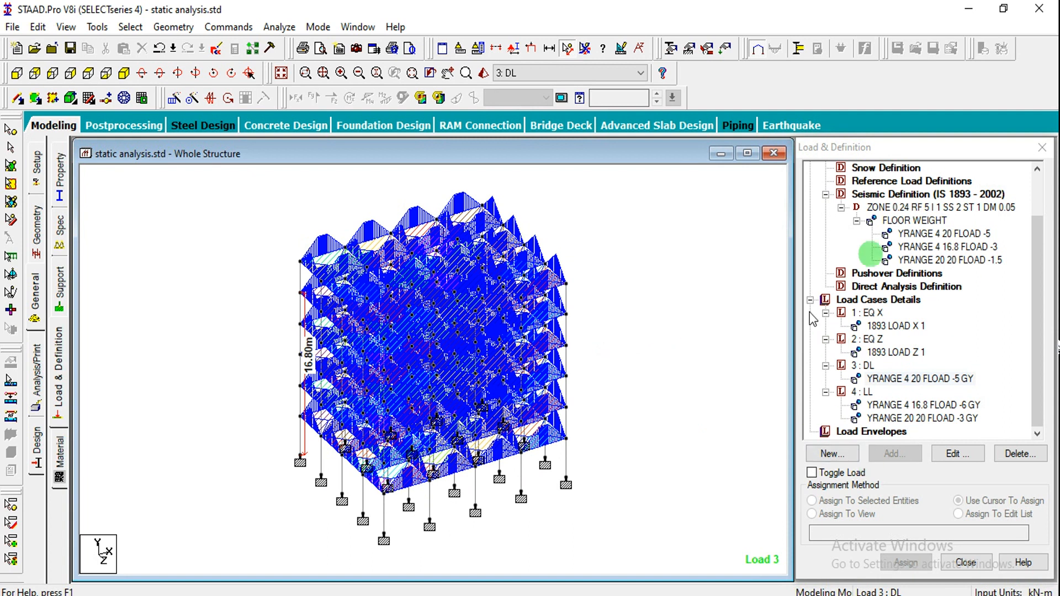
left_click_drag(861, 419, 644, 418)
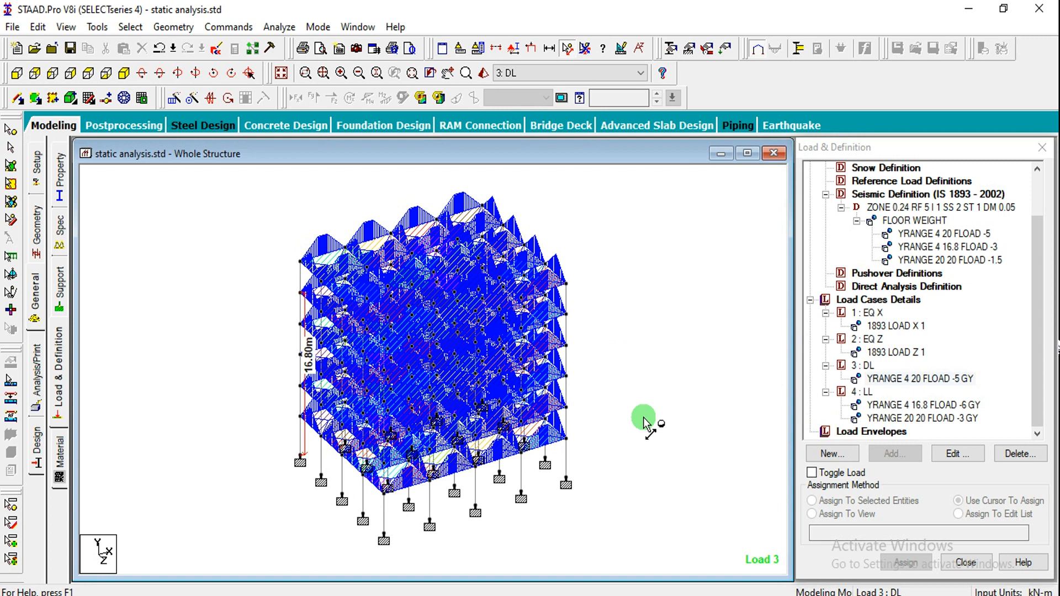
left_click_drag(644, 421, 920, 372)
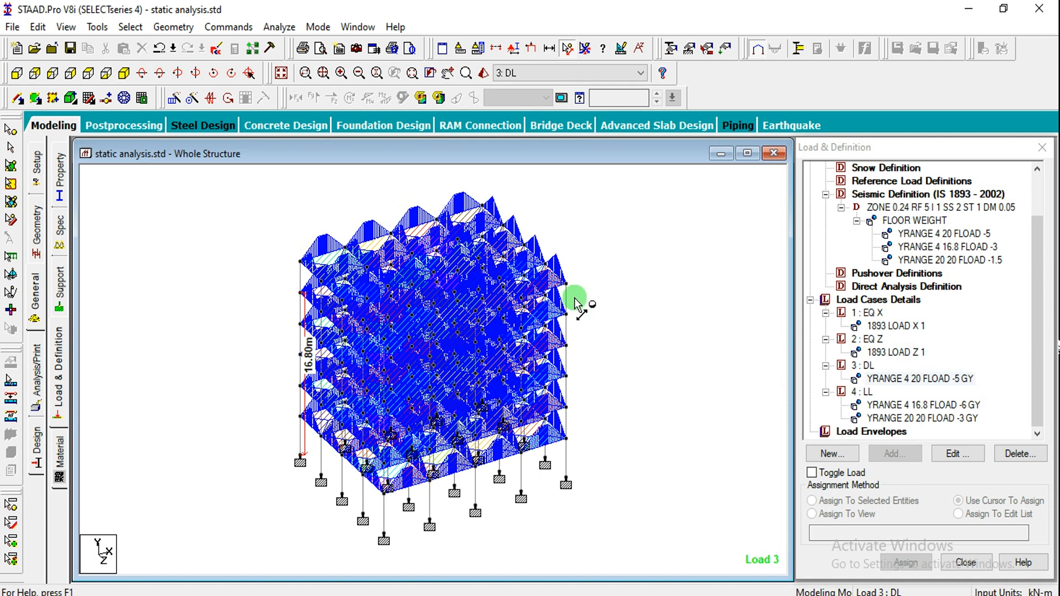
Insert a Perform Analysis command with the Load Data print option and After Current enabled, between the EQ X and EQ Z load cases.
left_click(37, 376)
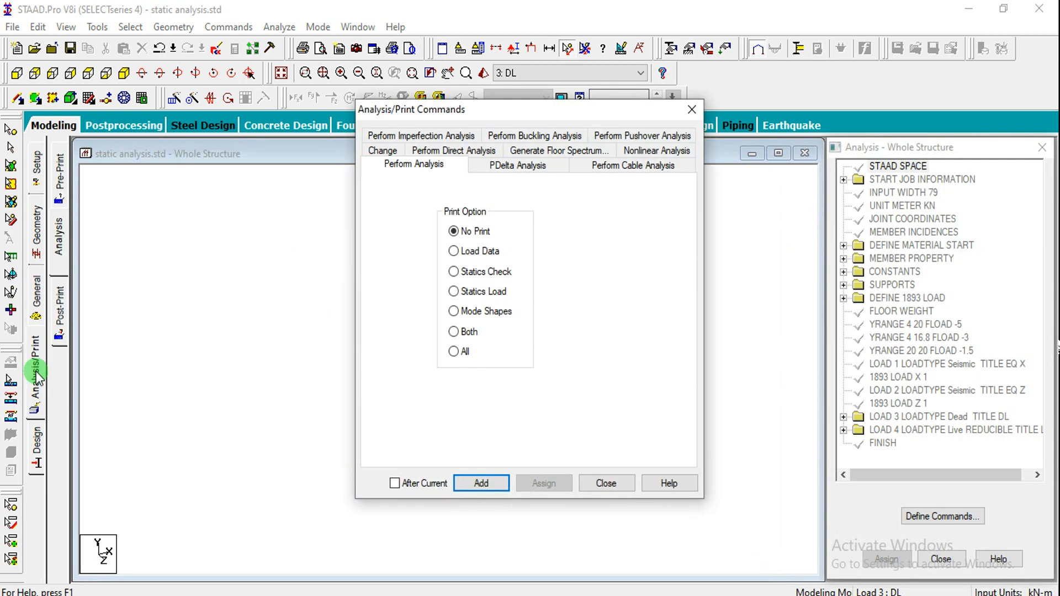
left_click(592, 489)
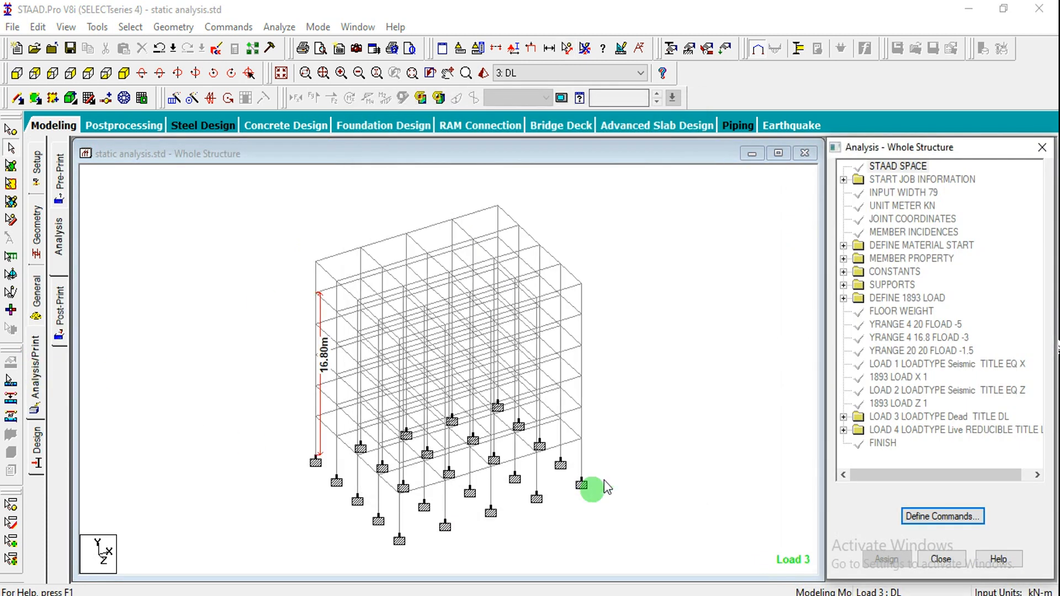
left_click(909, 389)
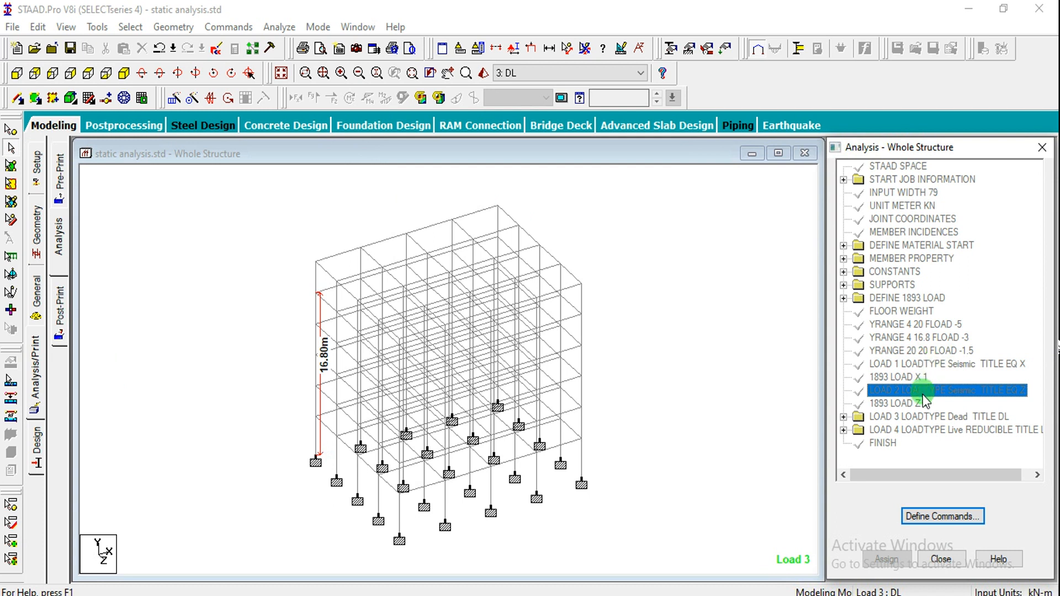
left_click(943, 515)
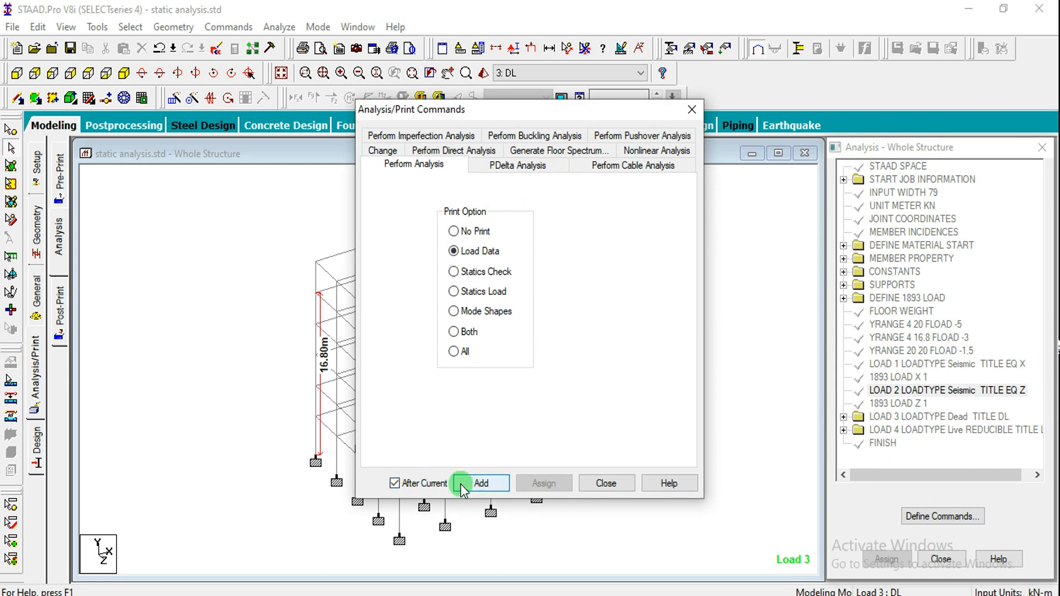
left_click(474, 487)
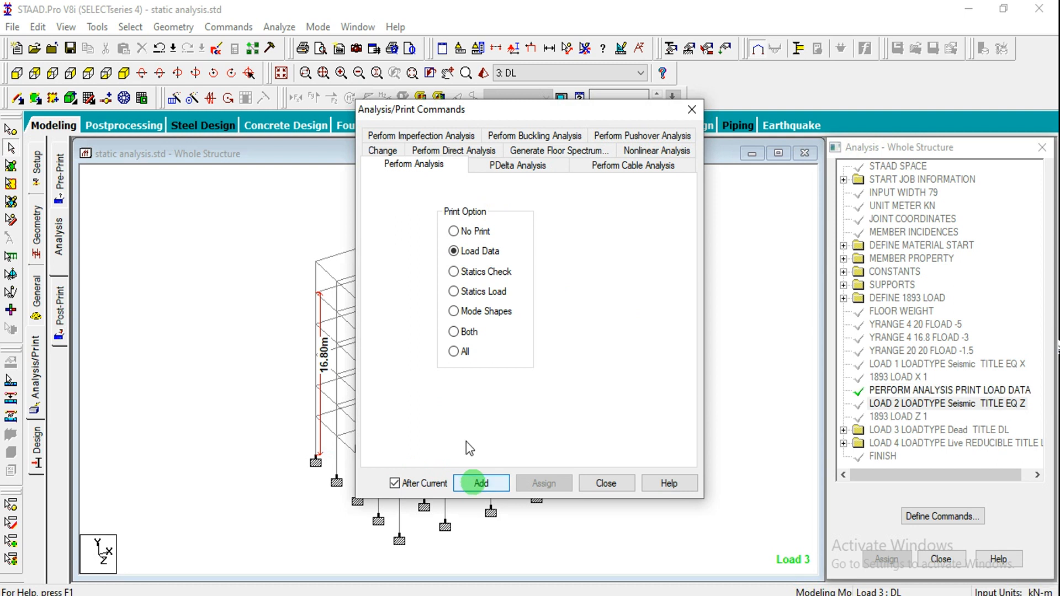
Insert a Change command between the new Perform Analysis command and the EQ Z load case.
left_click(382, 150)
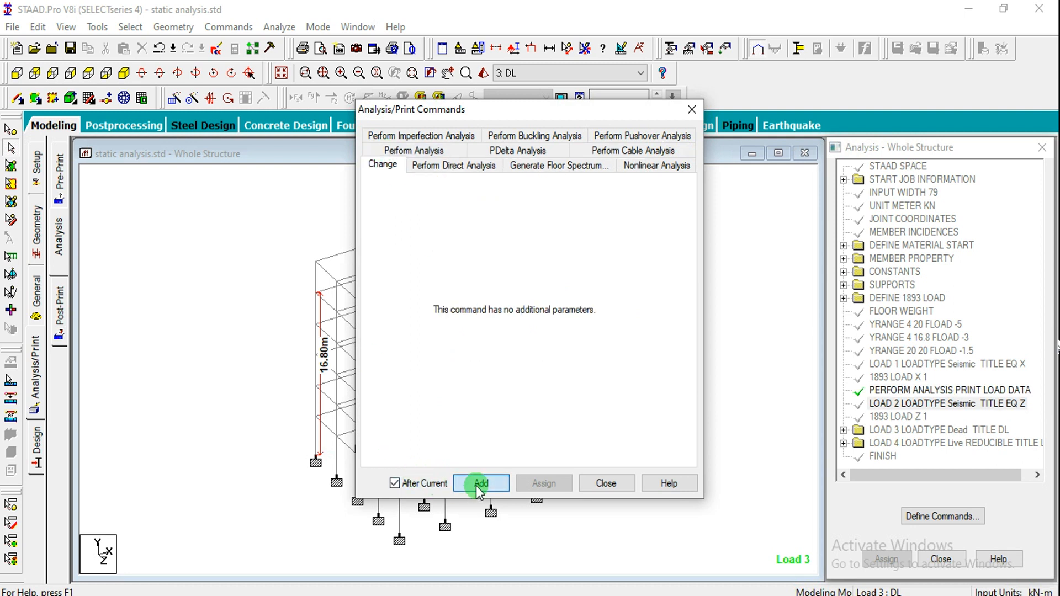
left_click(475, 485)
left_click(608, 484)
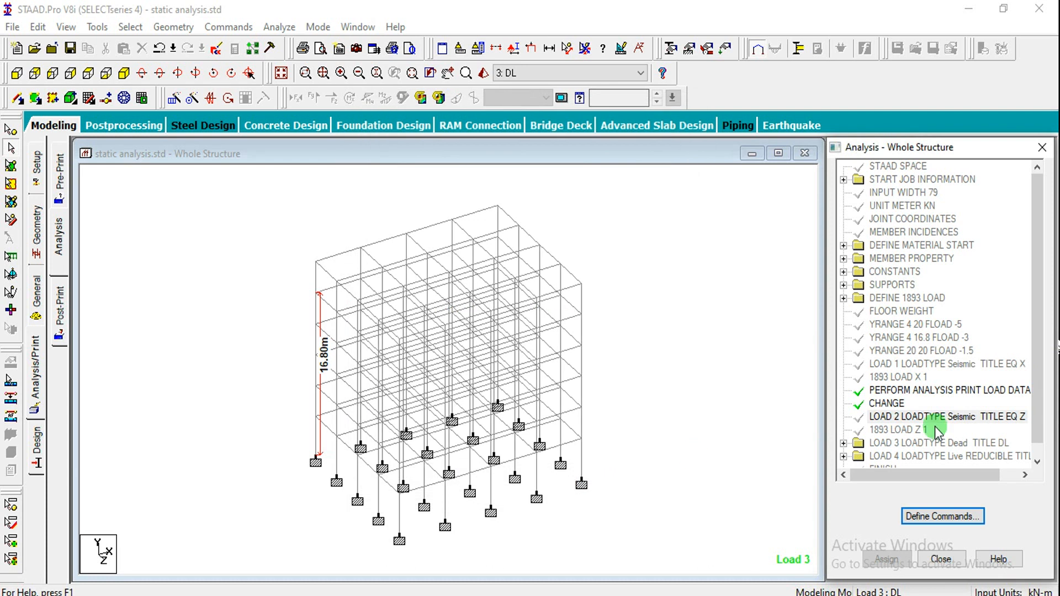
Insert a Perform Analysis command with the Load Data print option and After Current enabled, between the EQ Z and DL load cases.
double_click(965, 442)
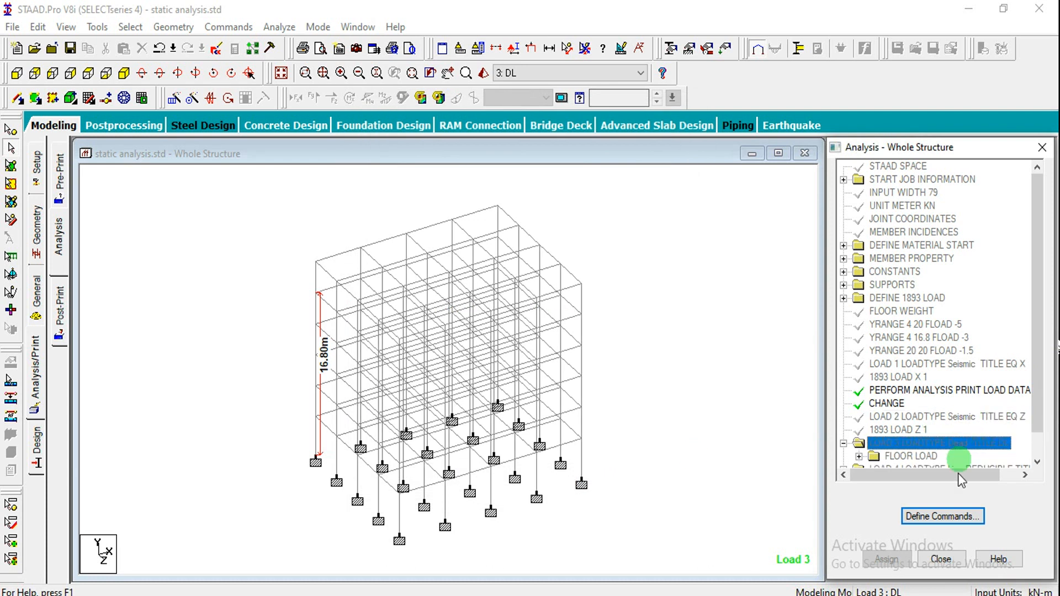
left_click(941, 516)
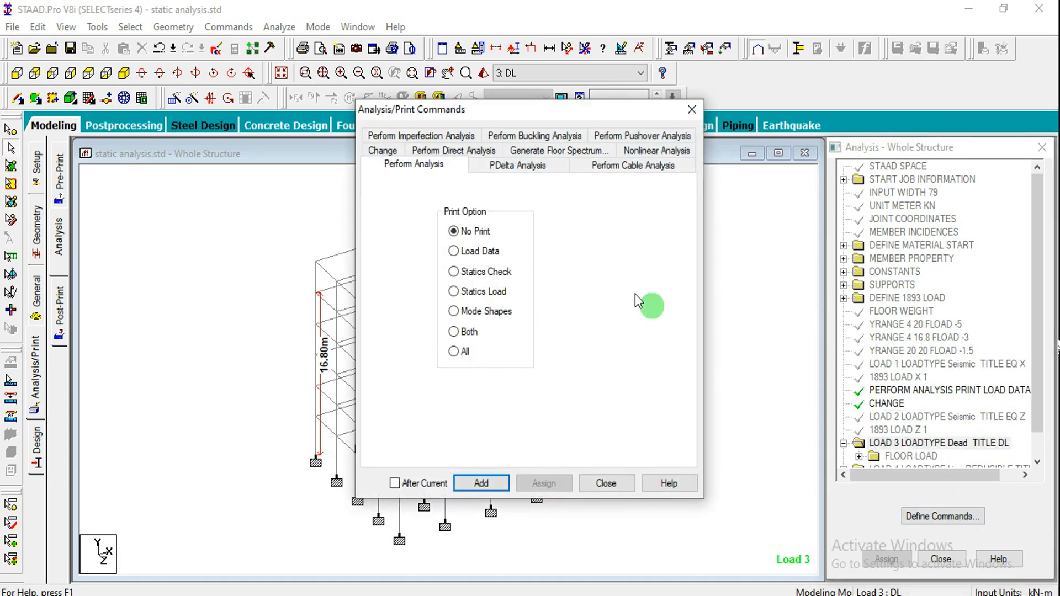
left_click(465, 250)
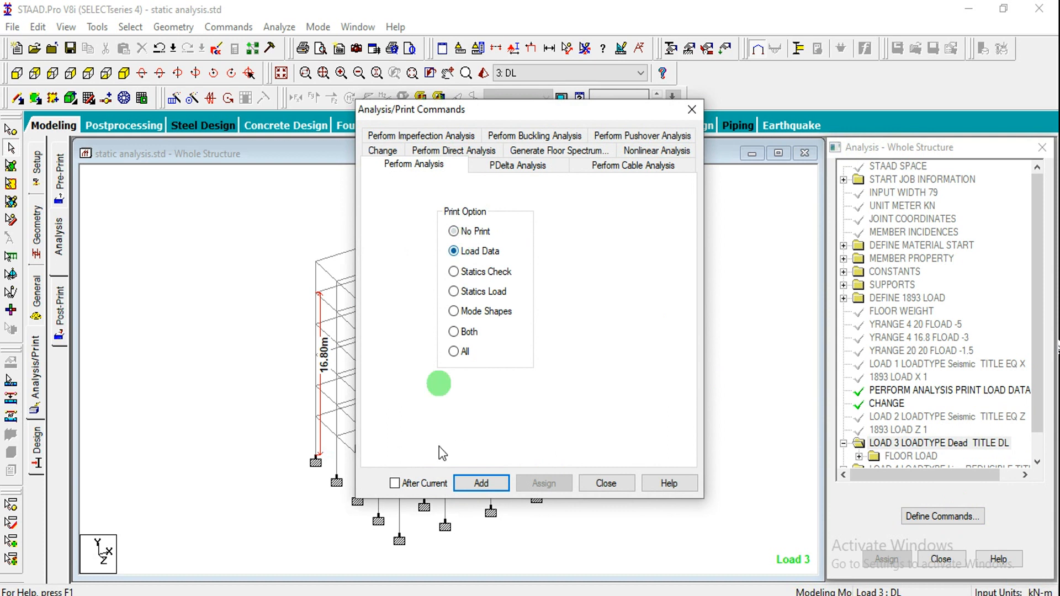
left_click(423, 486)
left_click(480, 482)
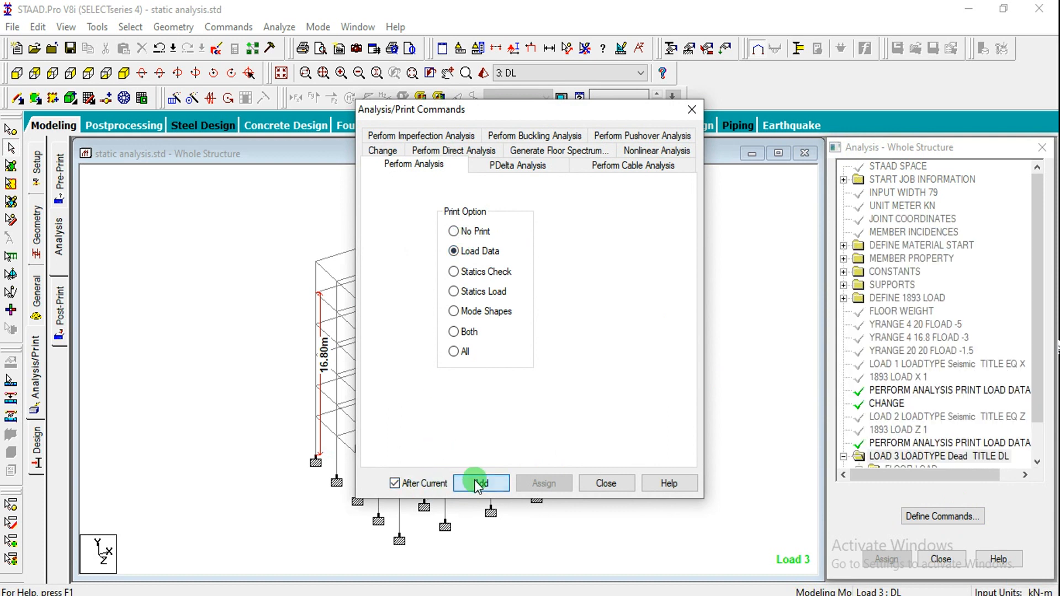
Insert a Change command between the second Perform Analysis command and the DL load case.
left_click(394, 155)
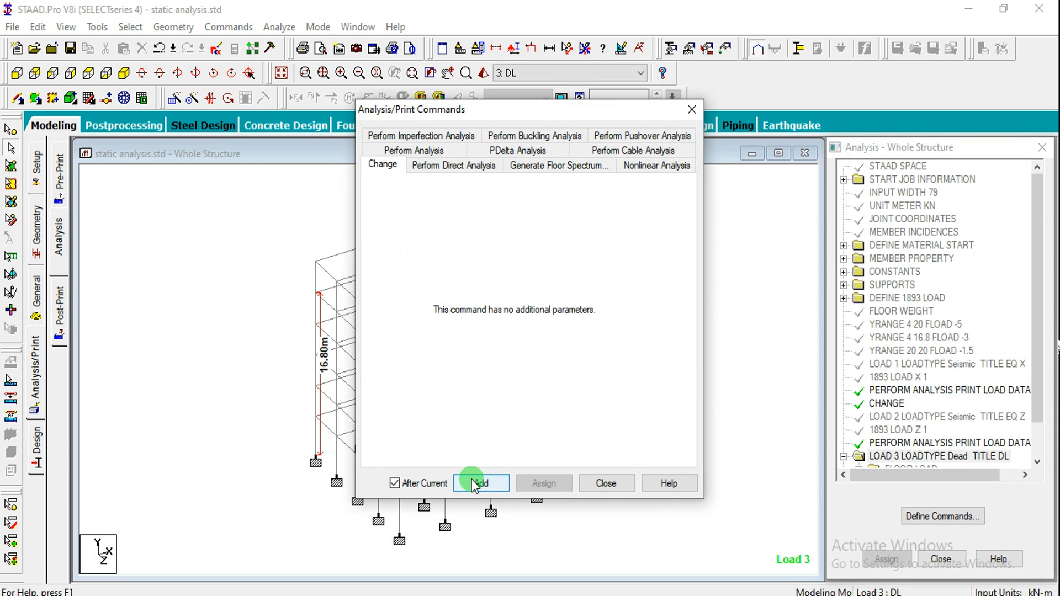
left_click(473, 483)
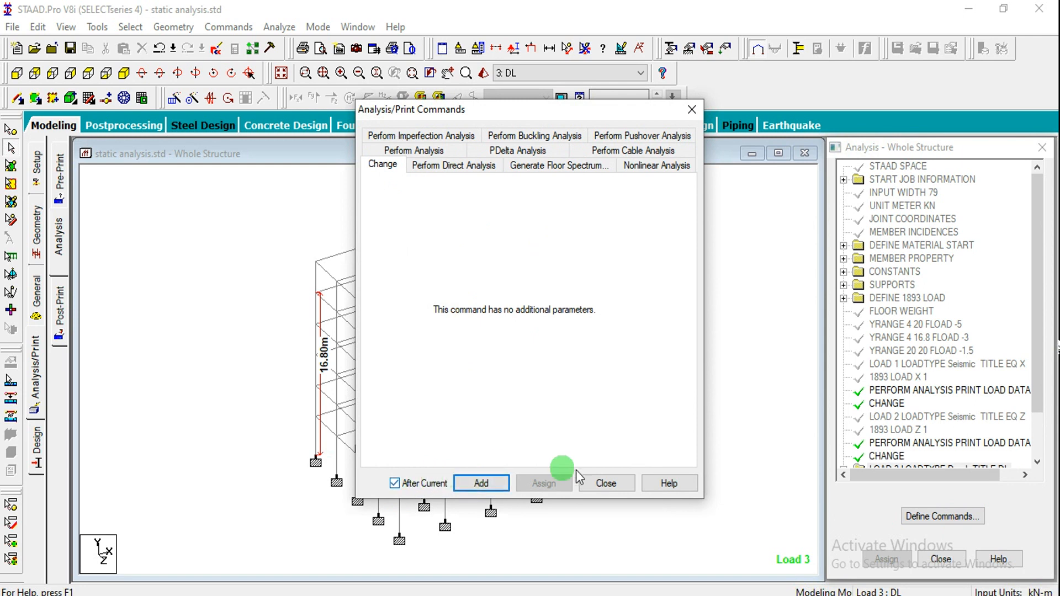
left_click(594, 486)
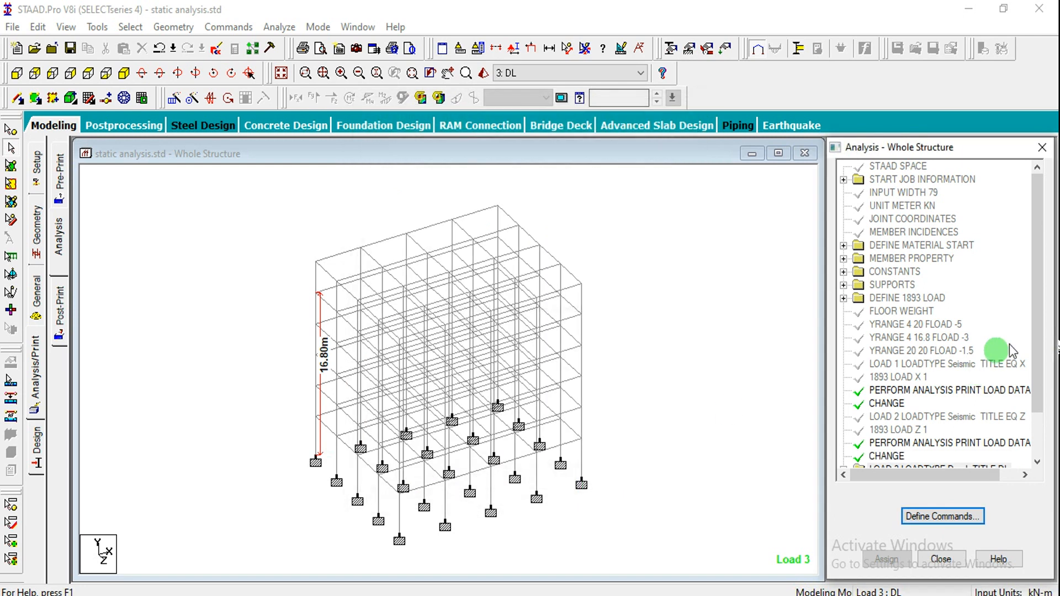
left_click_drag(1041, 331, 1032, 406)
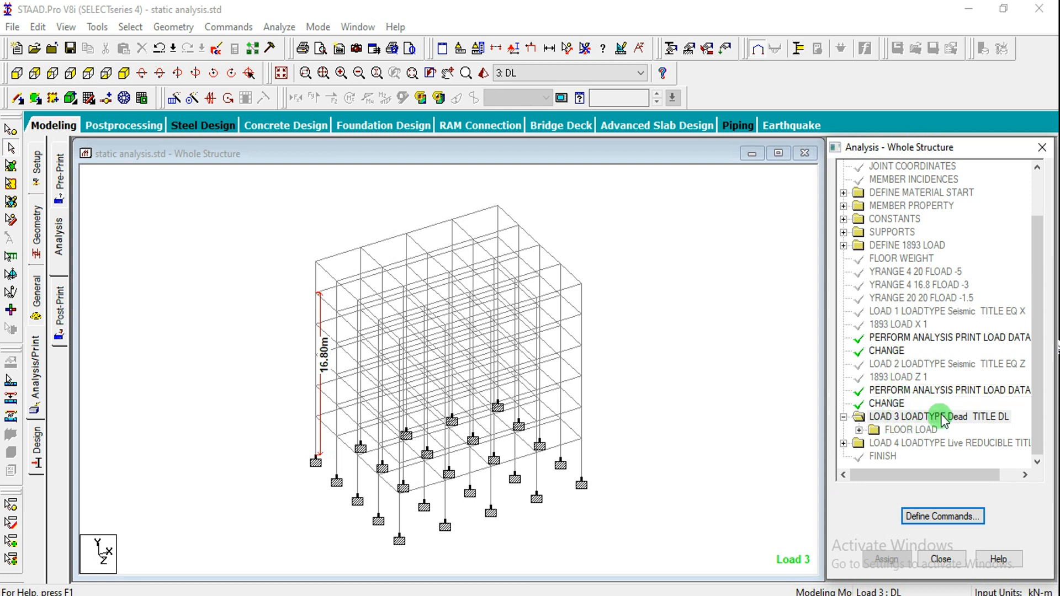
Generate automatic load combinations with the Indian Code and the Genral_Structures category, and add all of them to the load cases.
left_click(40, 314)
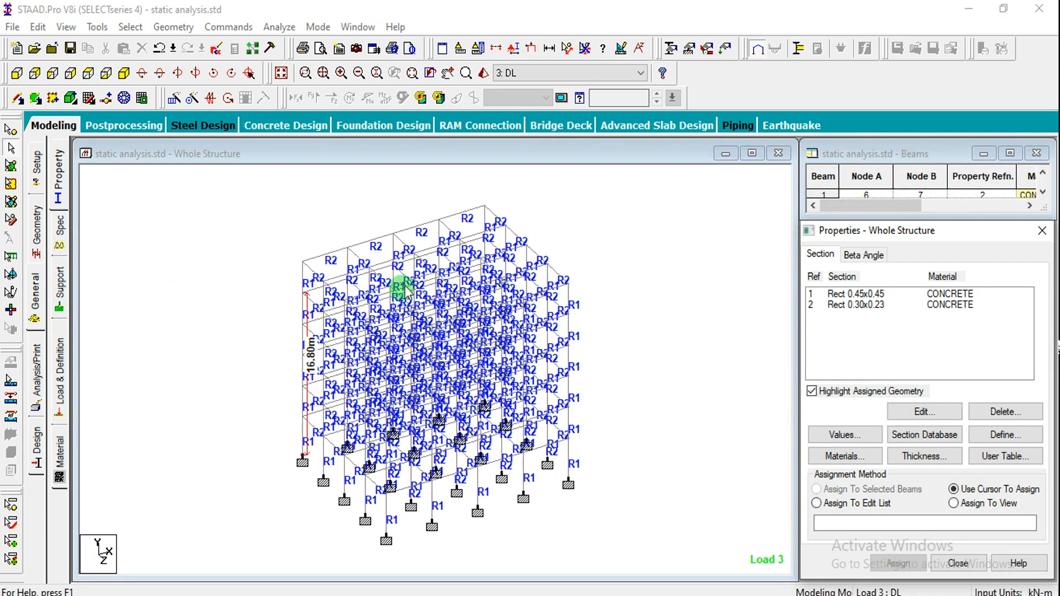
left_click(71, 378)
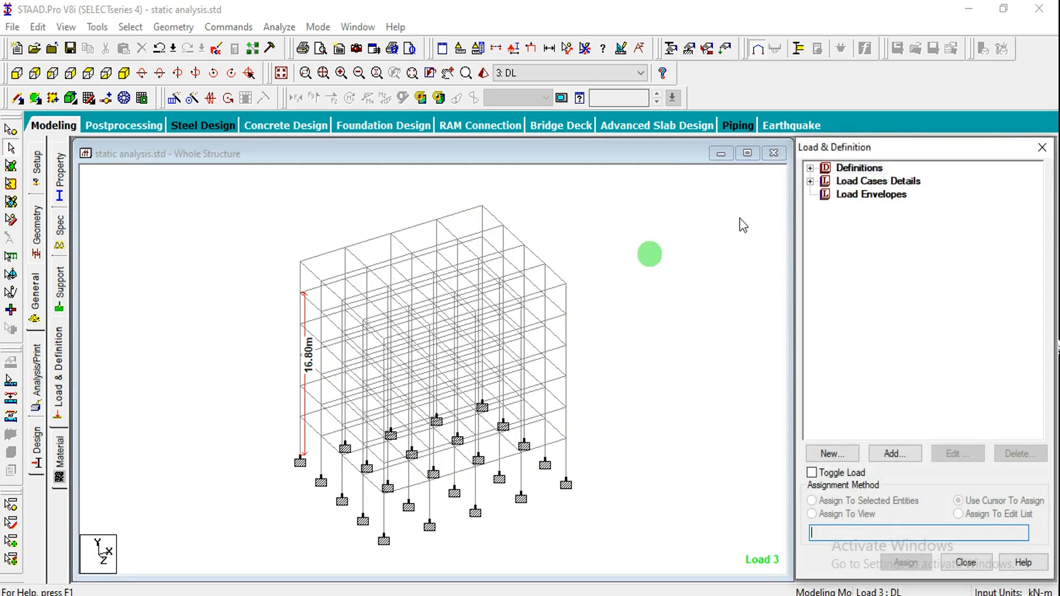
left_click(810, 181)
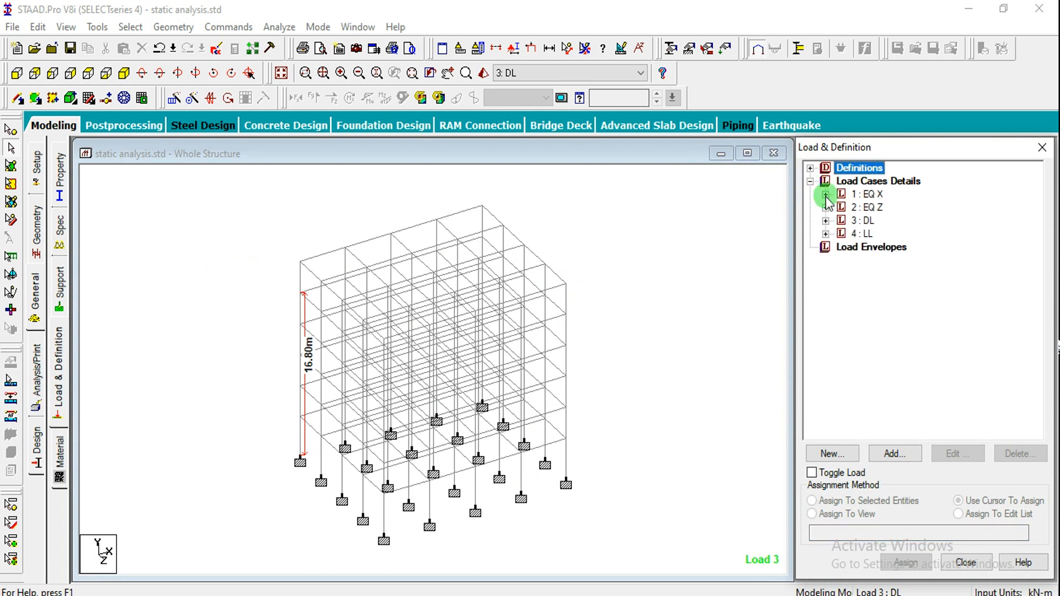
left_click(853, 185)
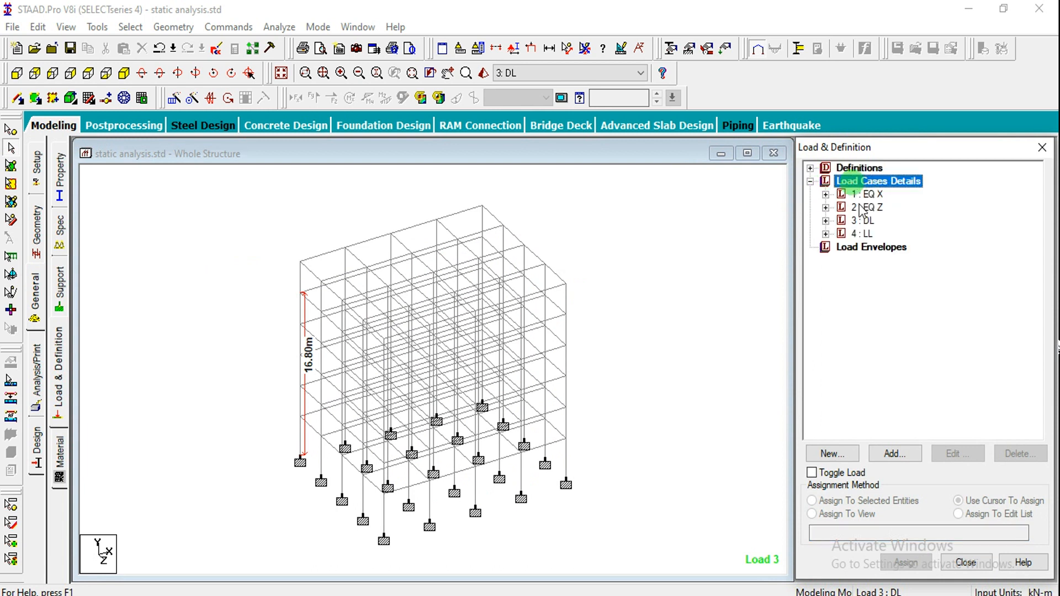
left_click(880, 461)
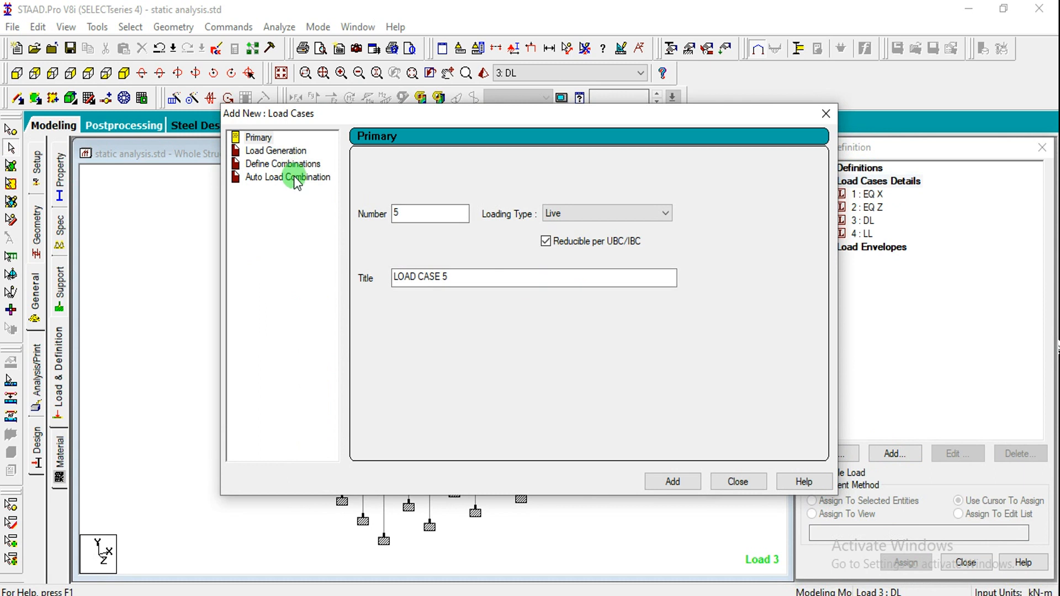
left_click(290, 177)
left_click(554, 167)
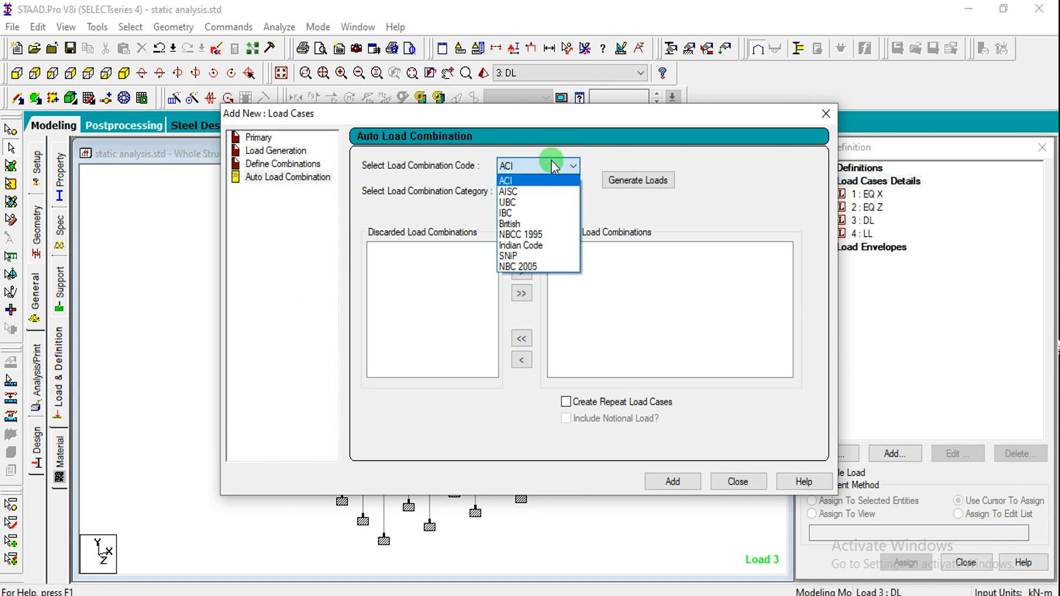
left_click(540, 245)
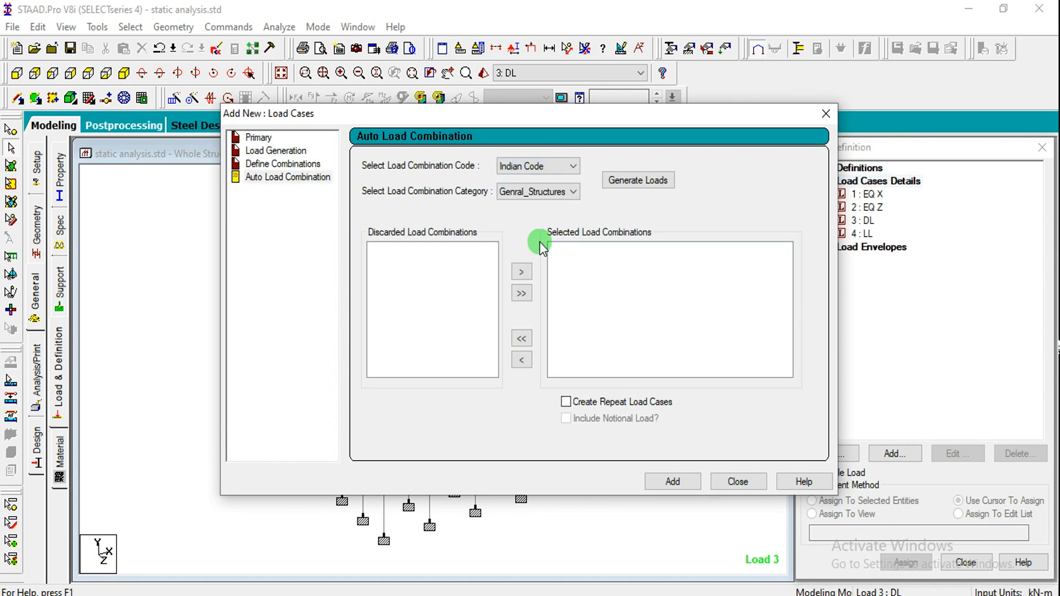
left_click(626, 184)
left_click_drag(782, 300, 785, 279)
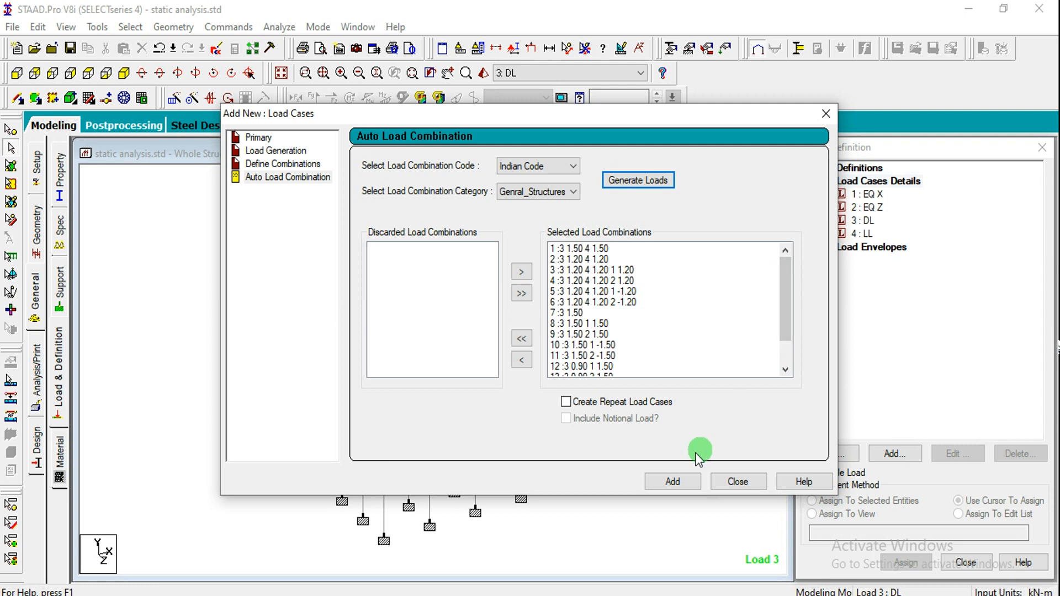
left_click(672, 481)
left_click(738, 481)
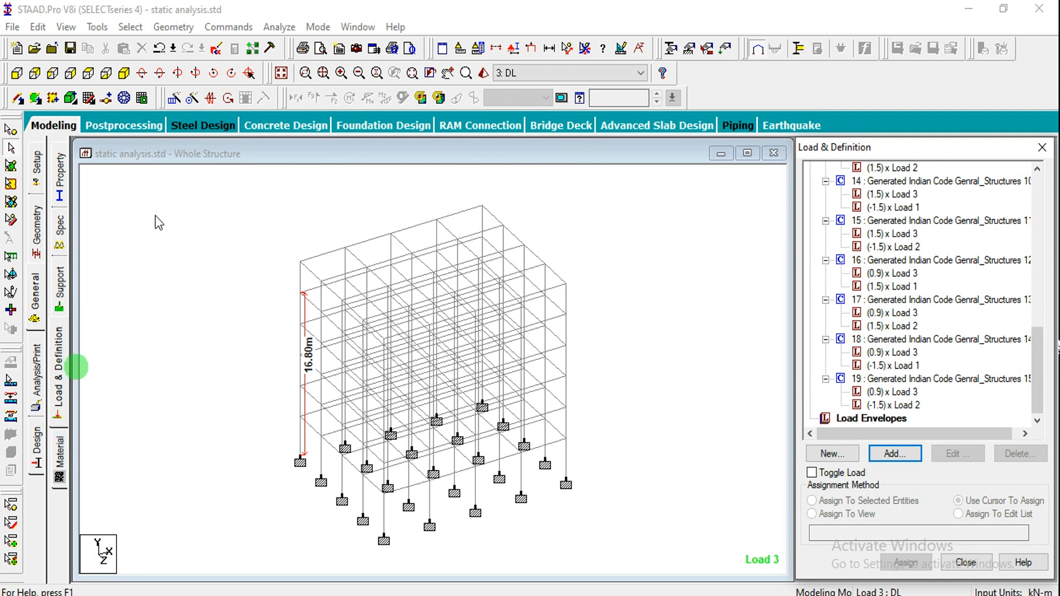
Add a Perform Analysis command with the All print option after the load combinations.
left_click(35, 387)
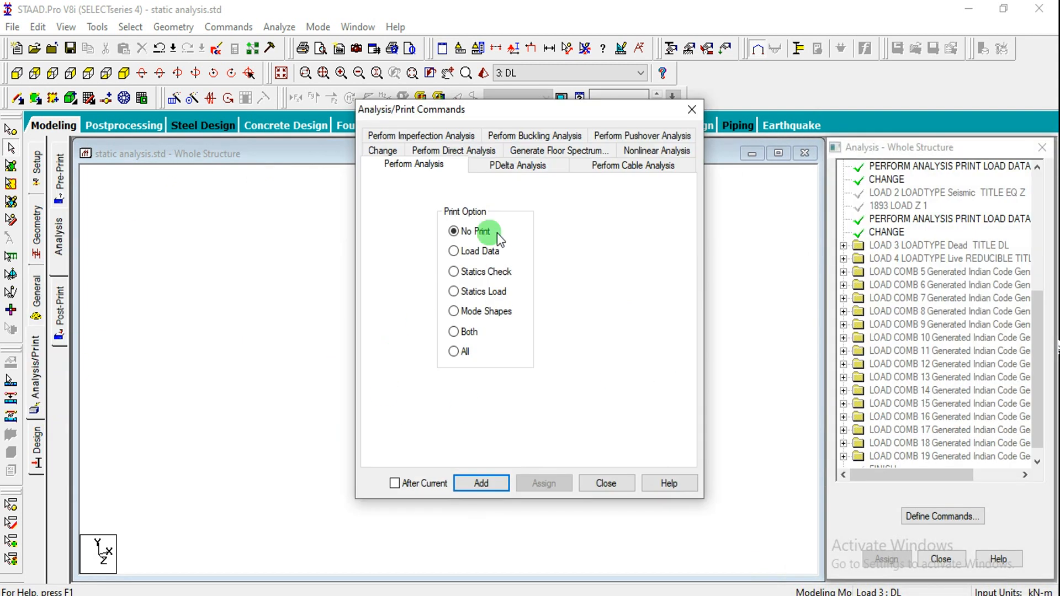
left_click(462, 356)
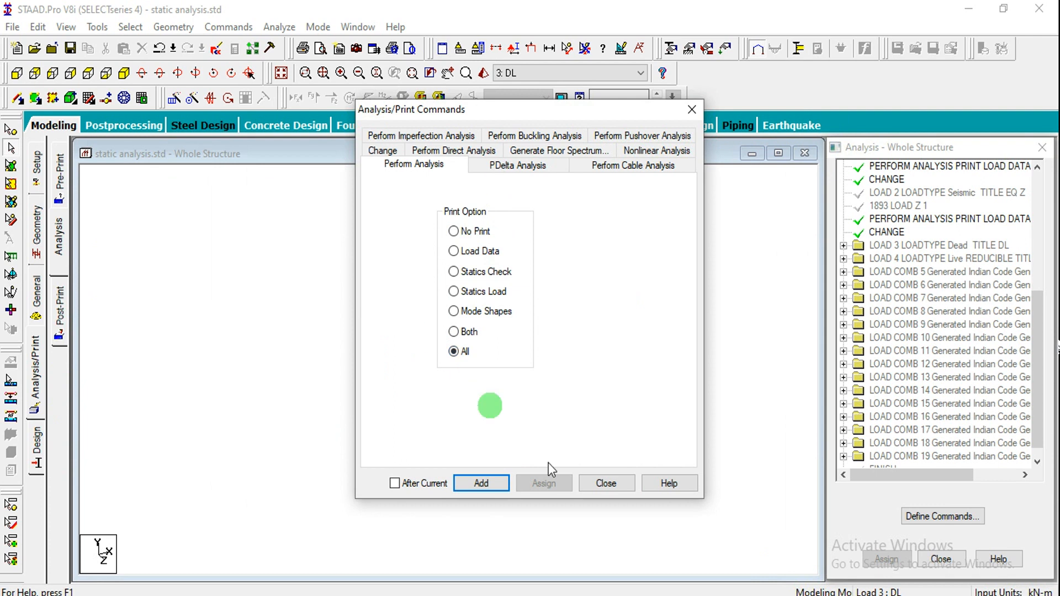
left_click(491, 490)
left_click(605, 485)
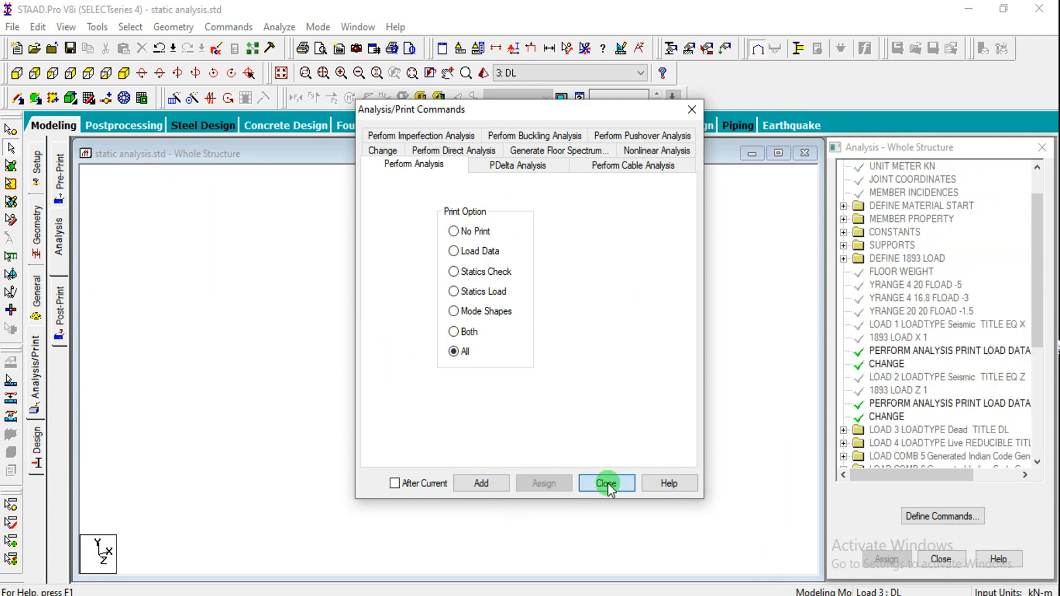
Save the modified structure and try to run the analysis, aborting the run while it is processing.
left_click(280, 27)
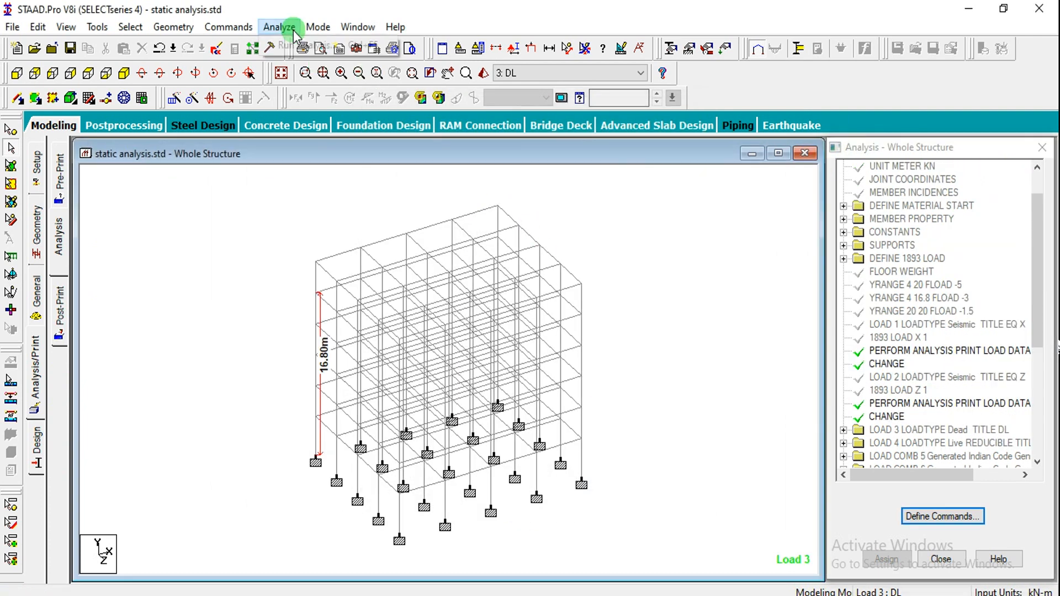
left_click(295, 46)
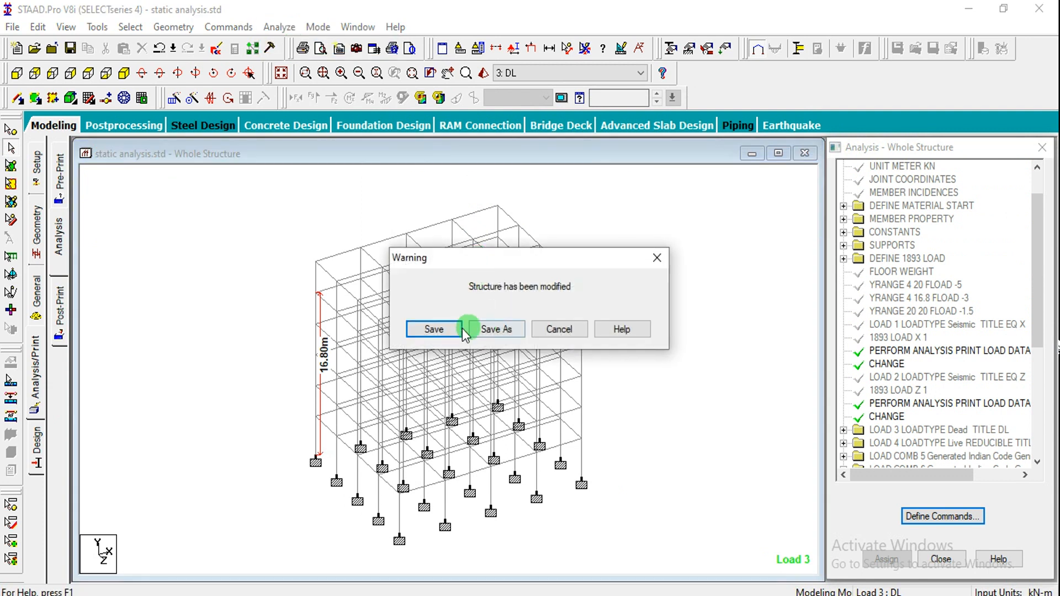
left_click(445, 330)
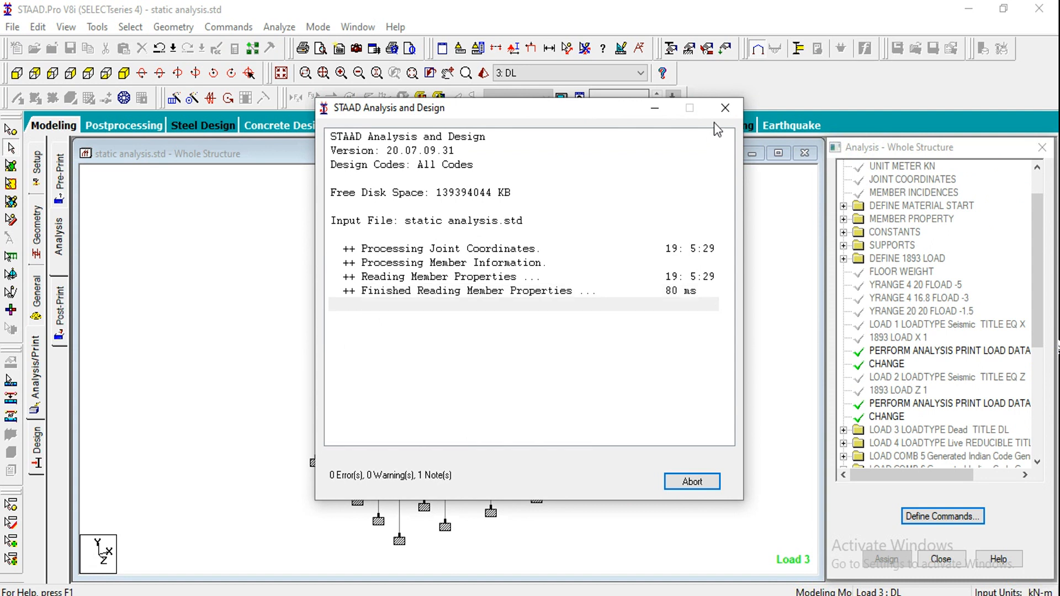
left_click(724, 108)
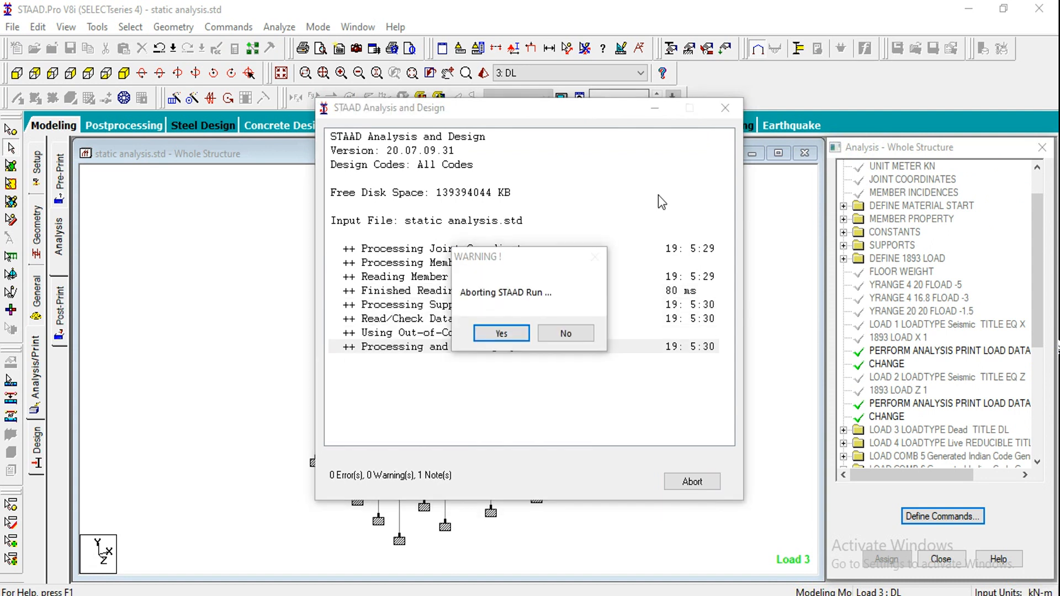
left_click(501, 333)
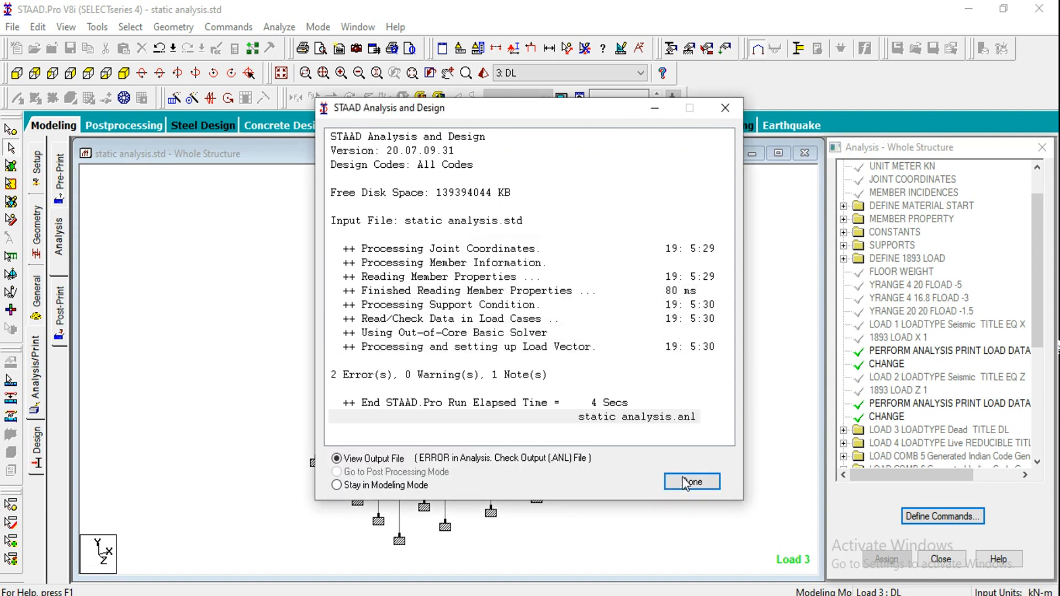
View the output file of the aborted run, check its error list, and close the output viewer.
left_click(684, 482)
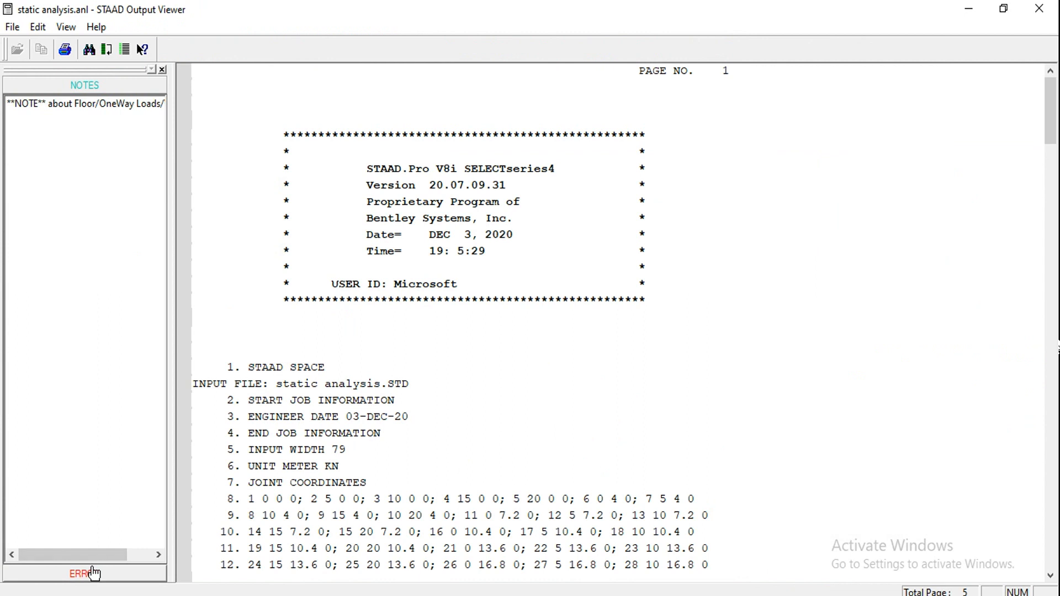
left_click(85, 574)
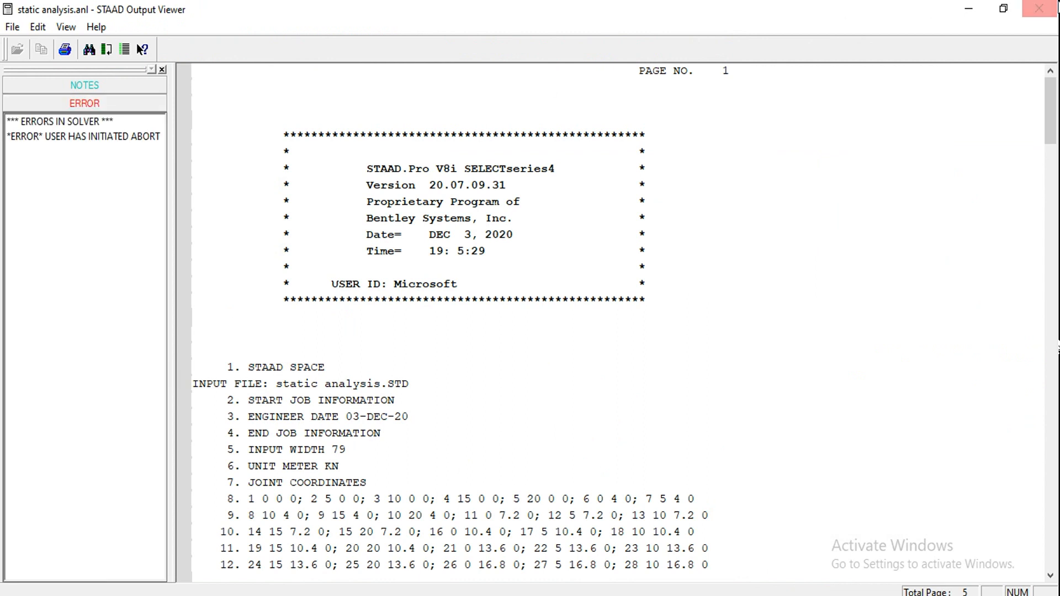
left_click(1039, 8)
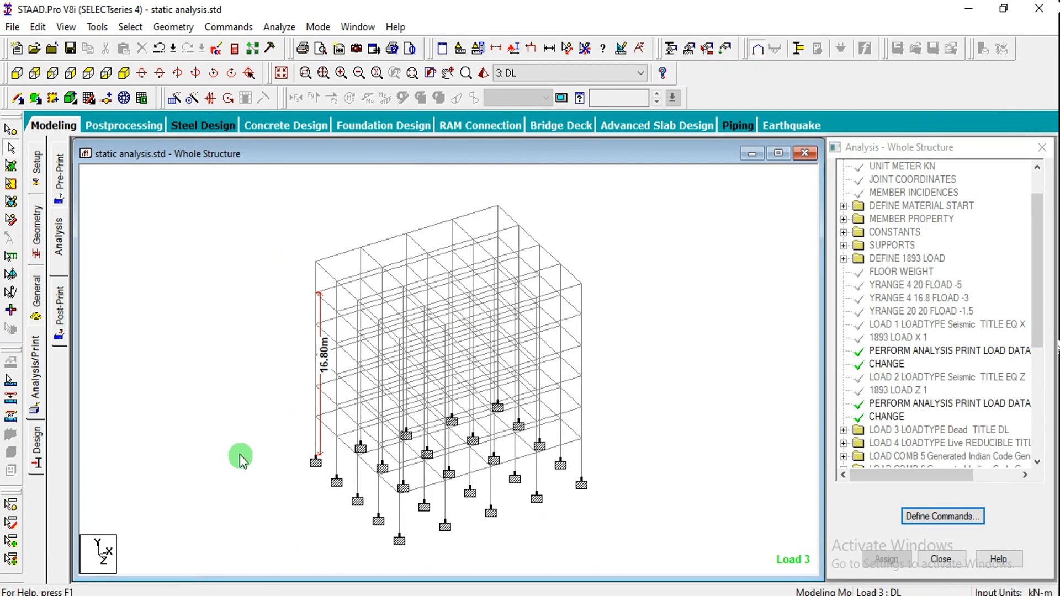
Add post-analysis print commands for Support Reactions, Member Forces and Member Stresses.
left_click(60, 331)
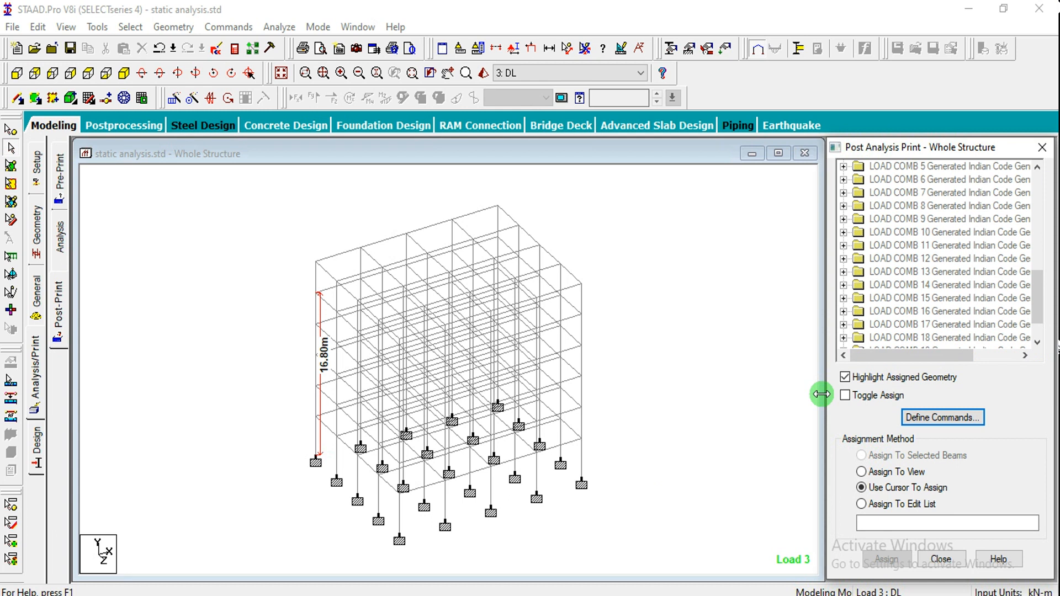
left_click(929, 425)
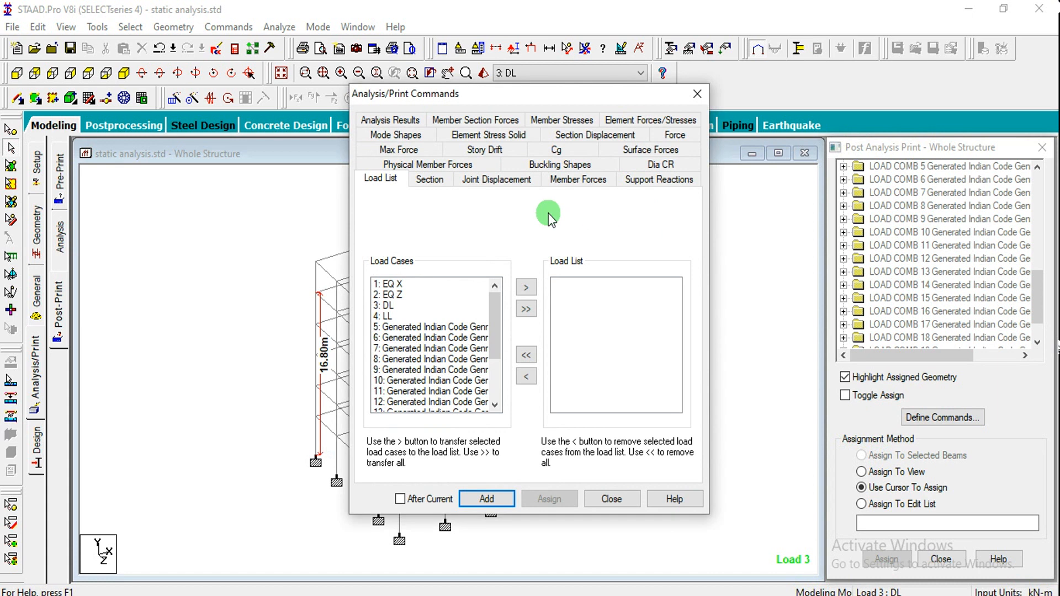
left_click(653, 179)
left_click(479, 502)
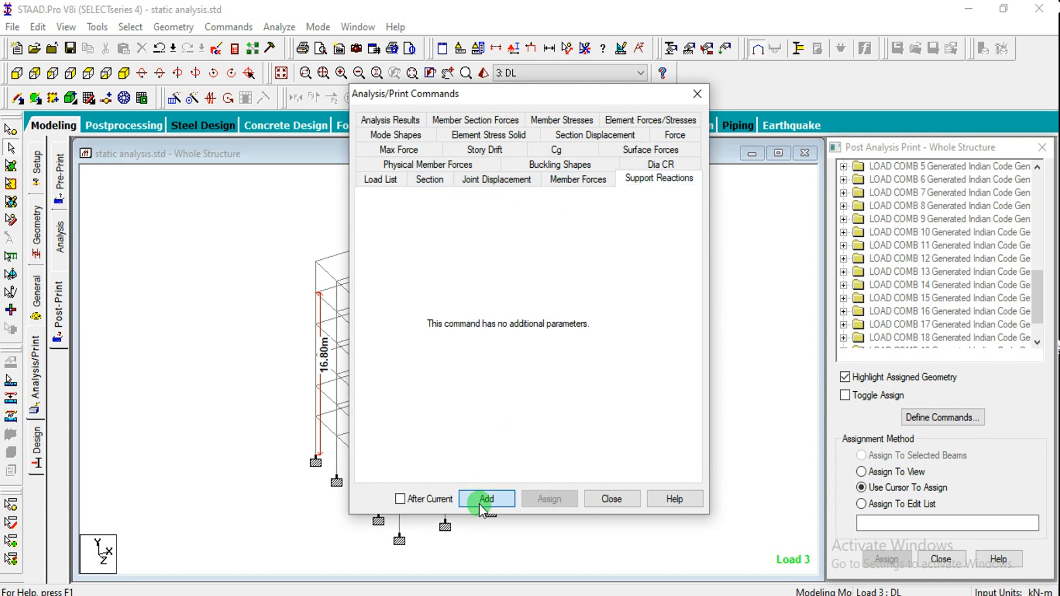
left_click(563, 185)
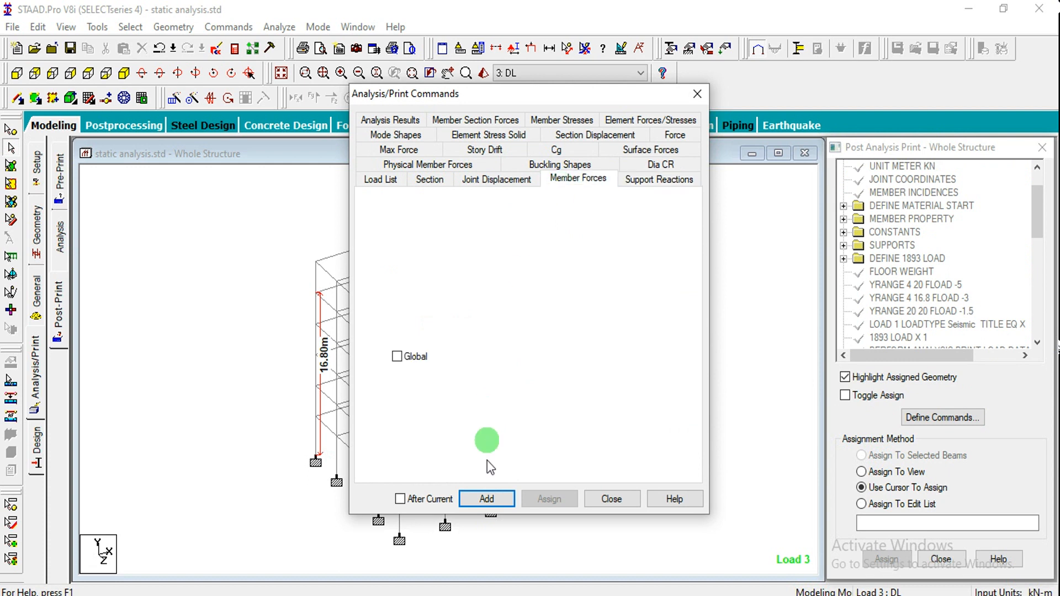
left_click(488, 499)
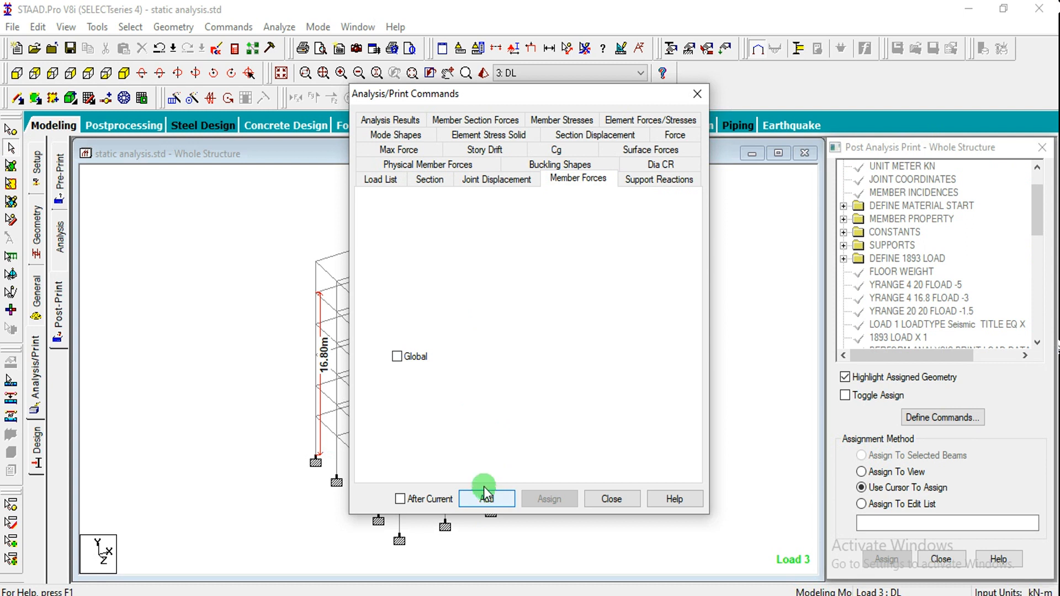
left_click(545, 119)
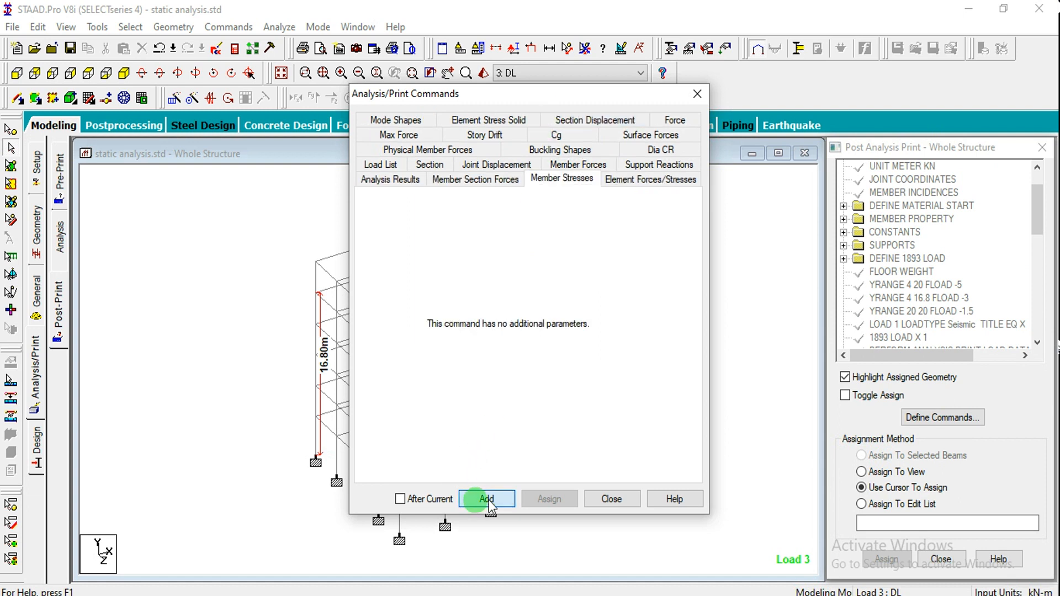
left_click(606, 501)
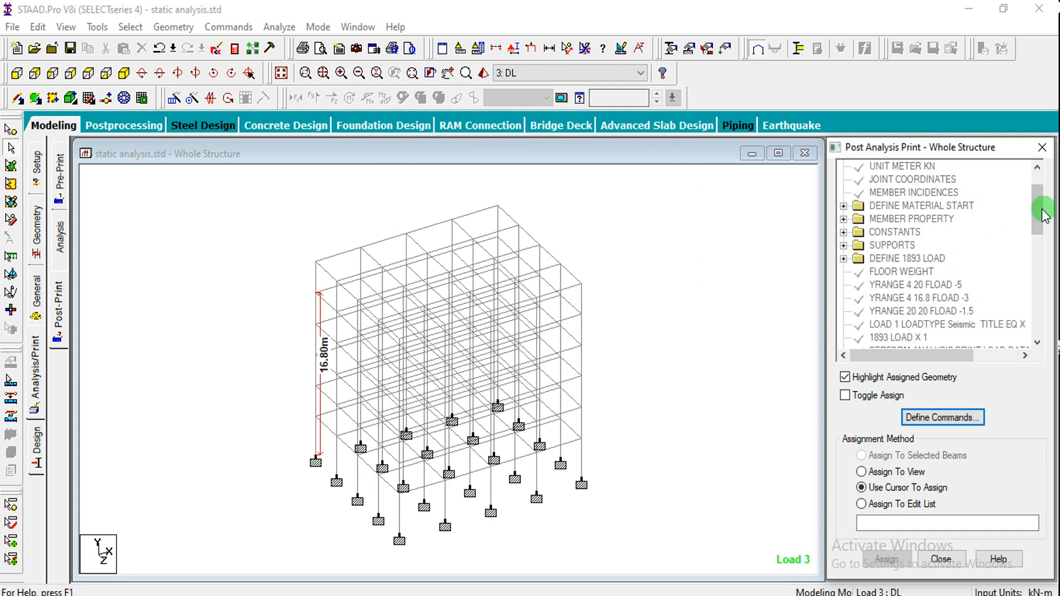
Assign the Print Support Reaction command to the selected support nodes along the X = 0 edge of the frame.
left_click_drag(1036, 213, 1032, 339)
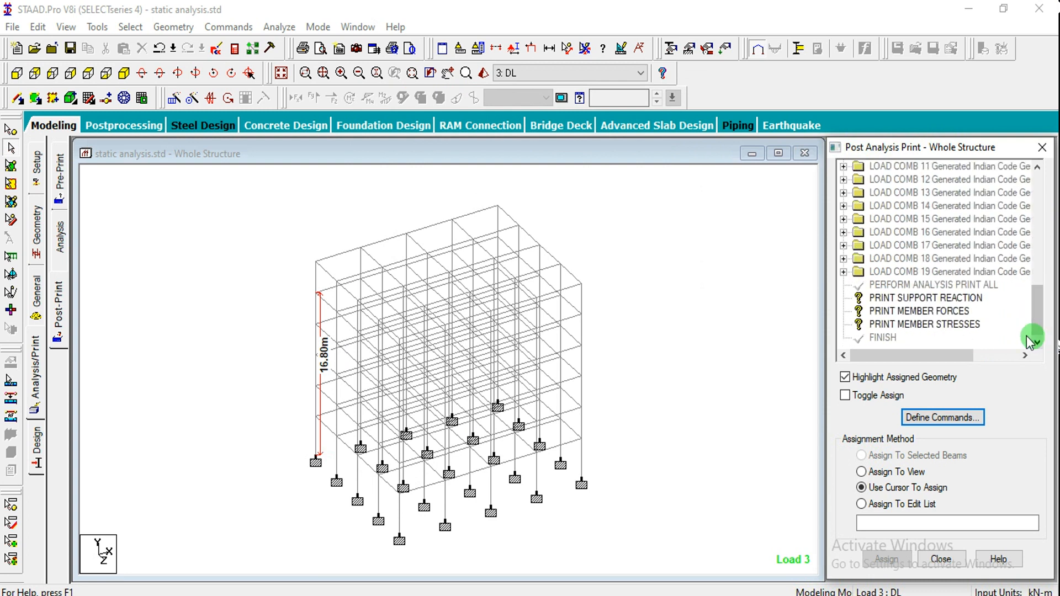
left_click(954, 299)
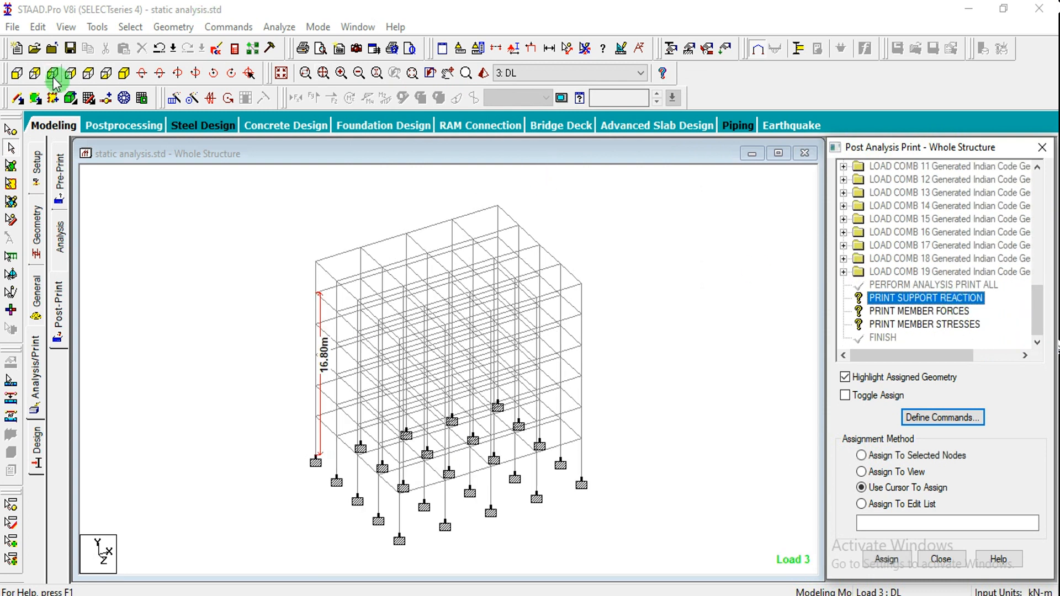
left_click(19, 72)
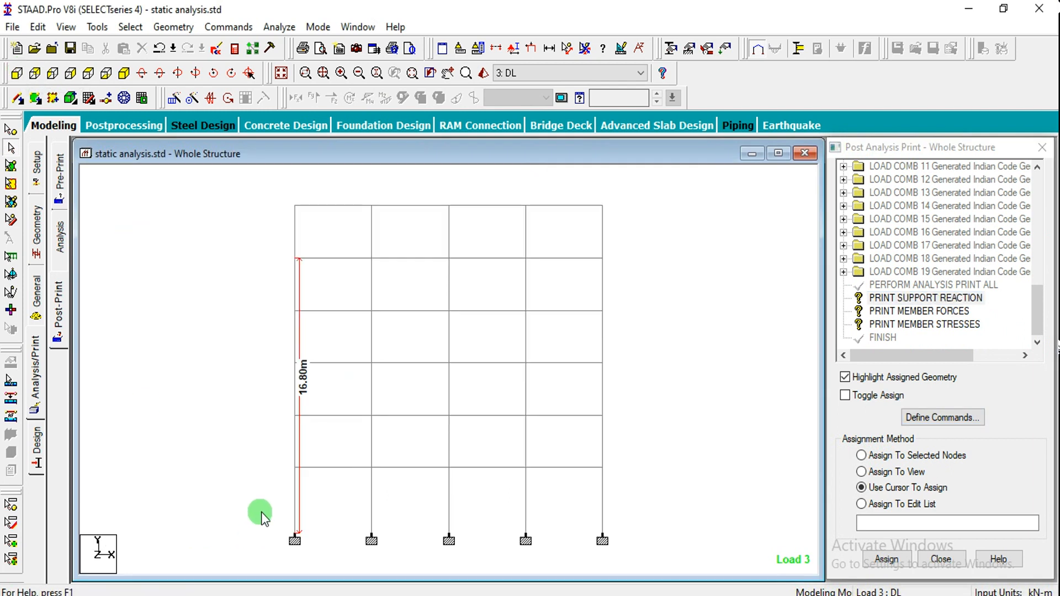
left_click(296, 542)
left_click(124, 99)
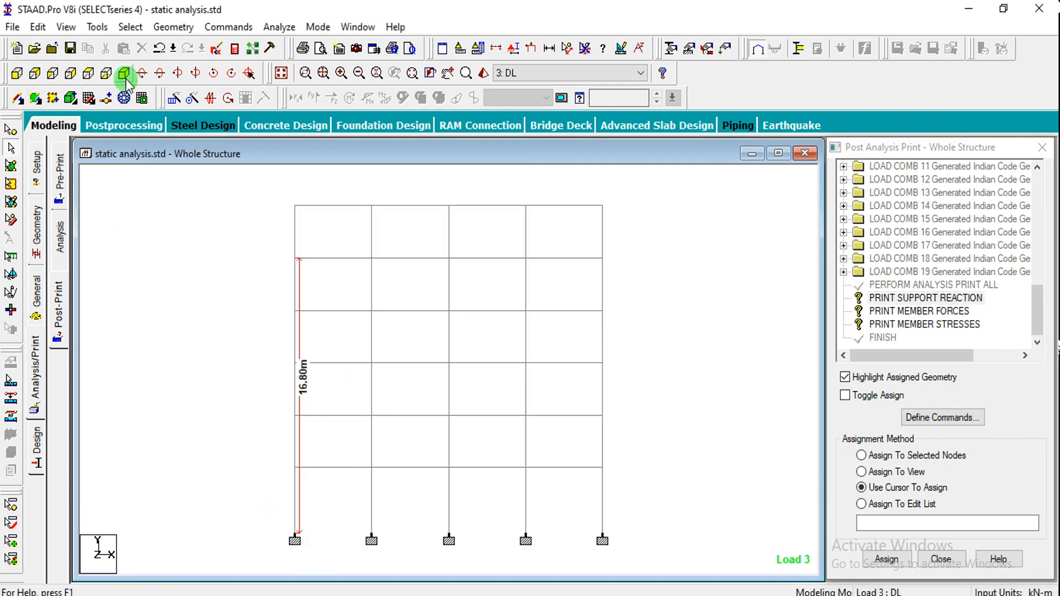
left_click(124, 74)
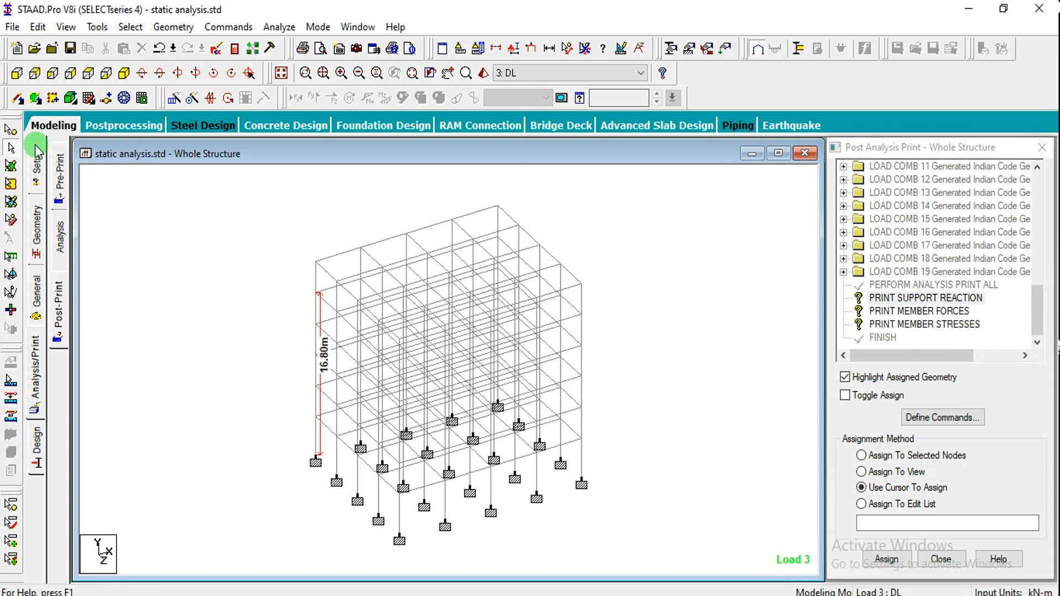
left_click(89, 74)
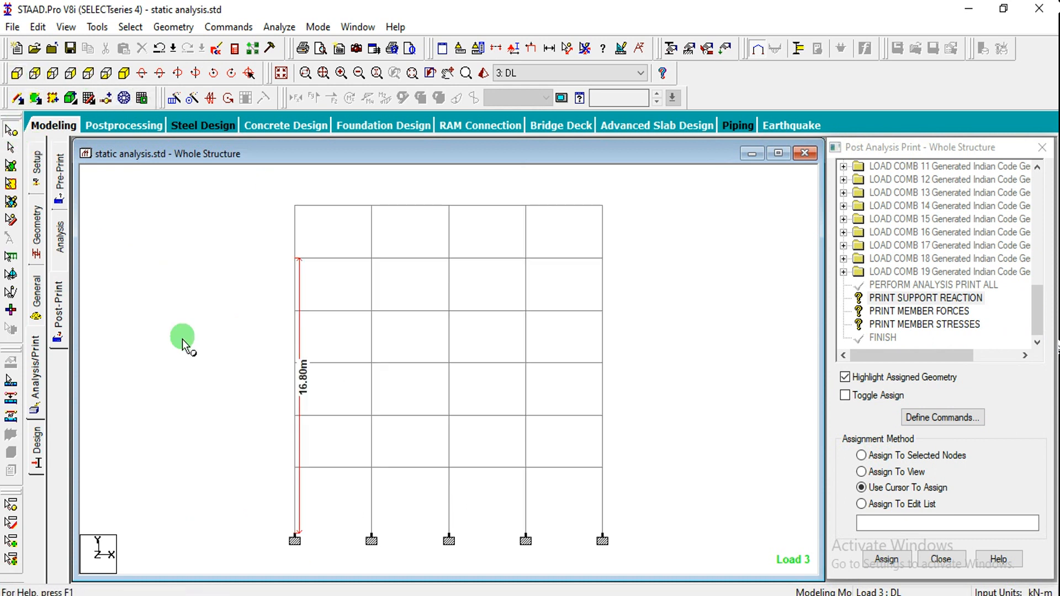
left_click(295, 534)
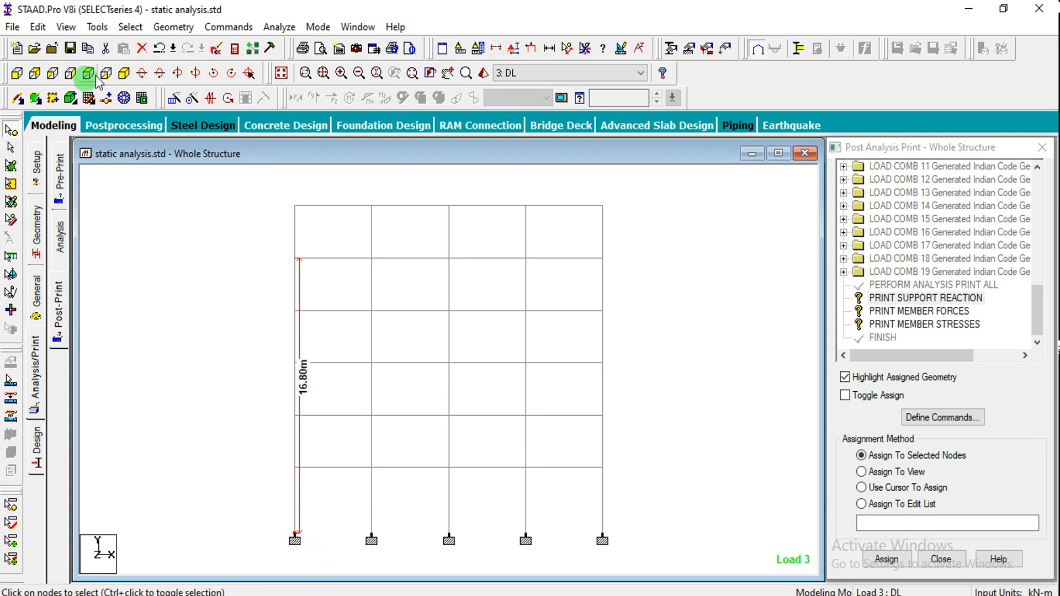
left_click(124, 73)
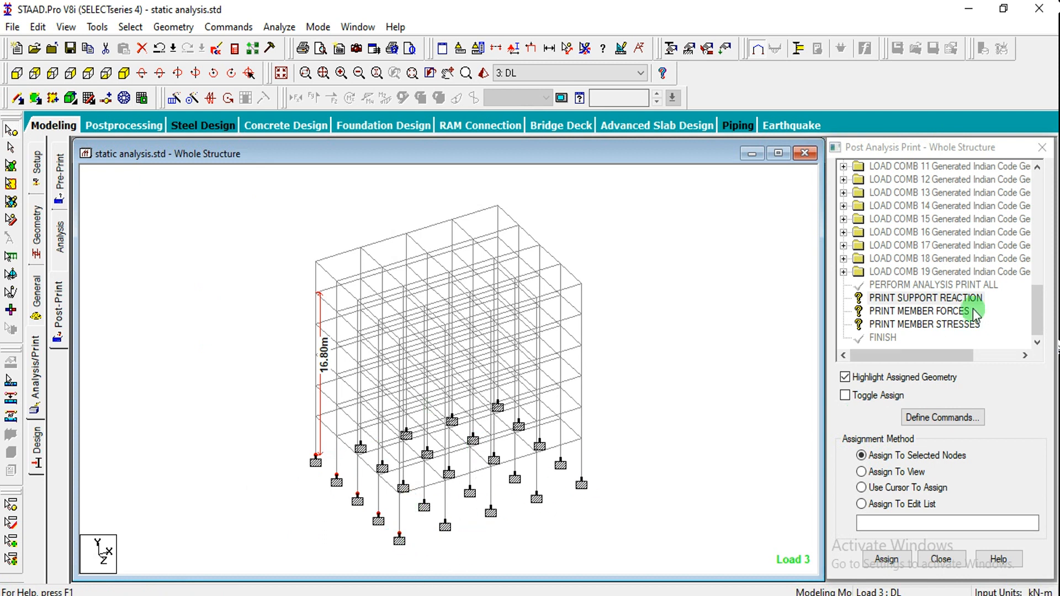
left_click(957, 301)
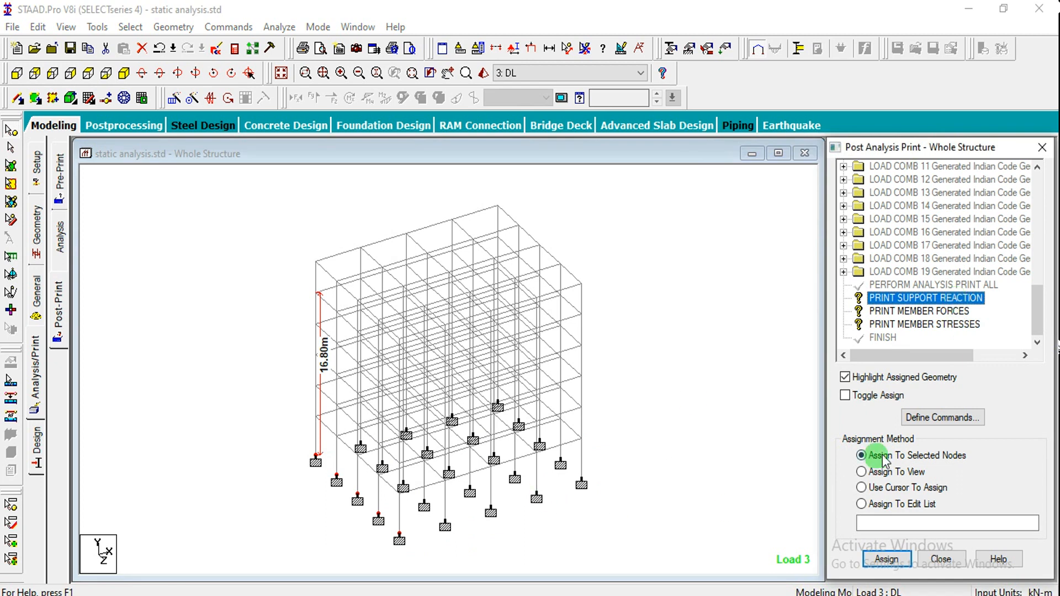
left_click(865, 557)
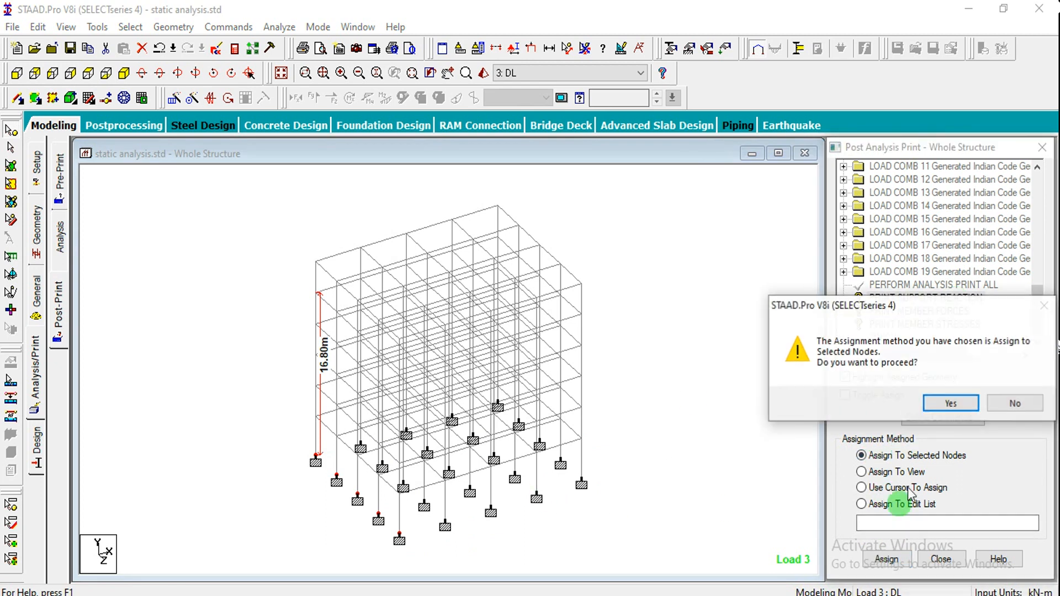
left_click(947, 403)
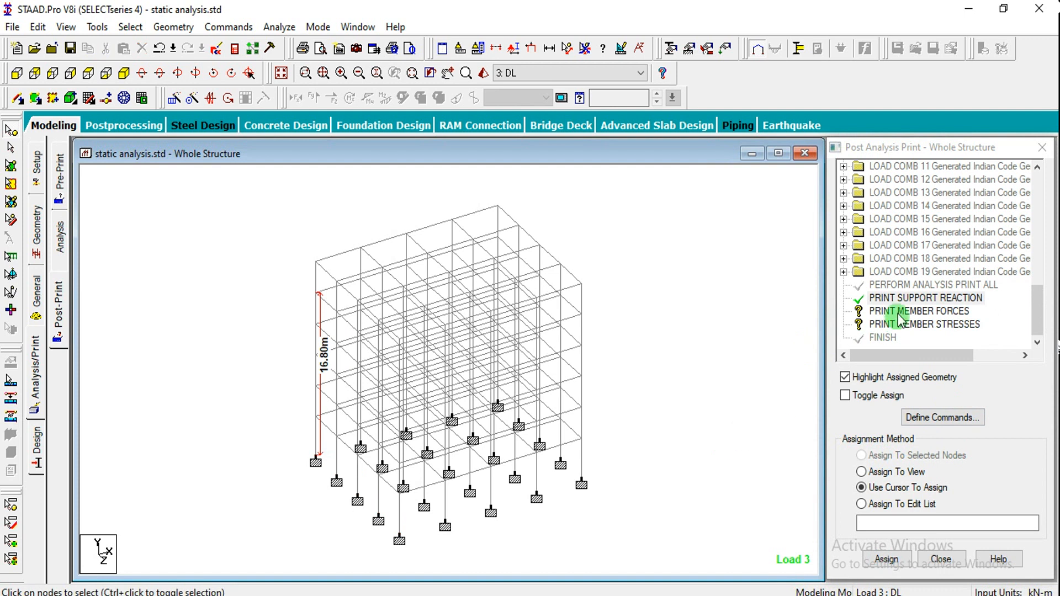
Assign the Print Member Forces command to the selected beams and columns of the lowest storey.
left_click(903, 312)
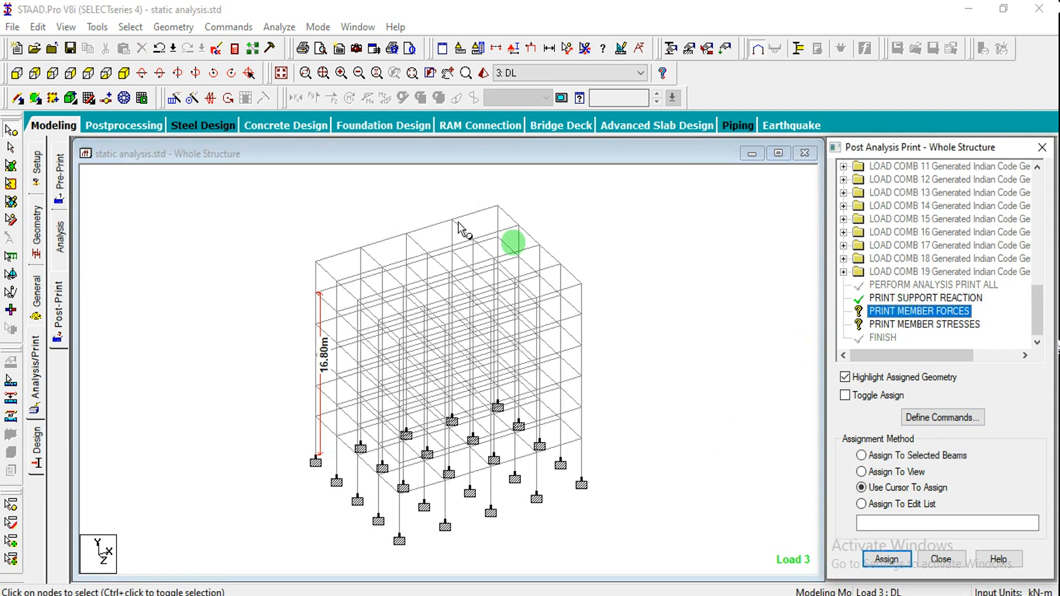
left_click(17, 76)
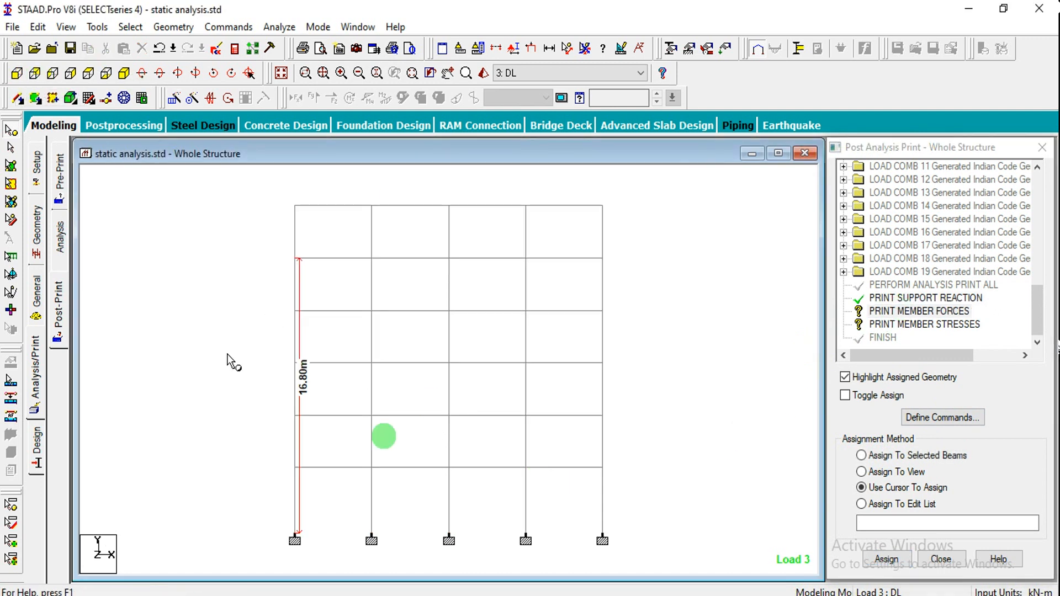
left_click(11, 147)
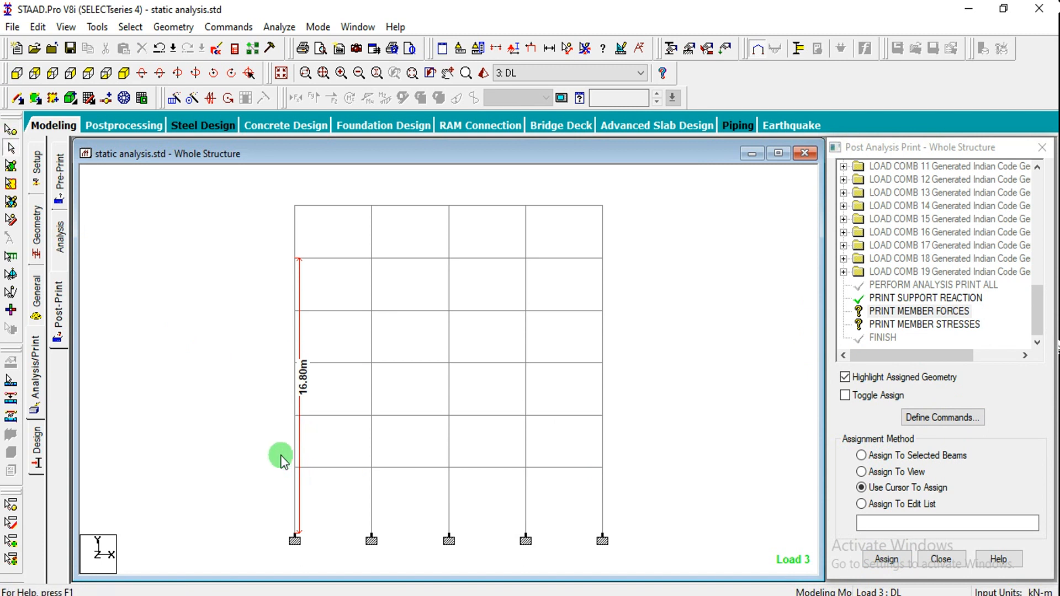
left_click_drag(281, 455, 627, 551)
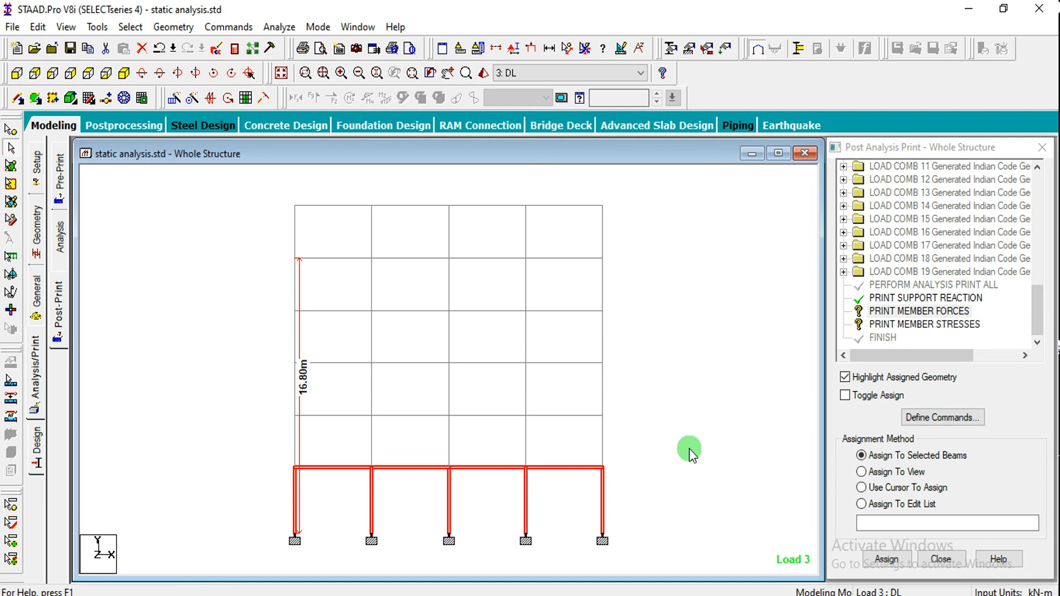
left_click(881, 558)
left_click(868, 402)
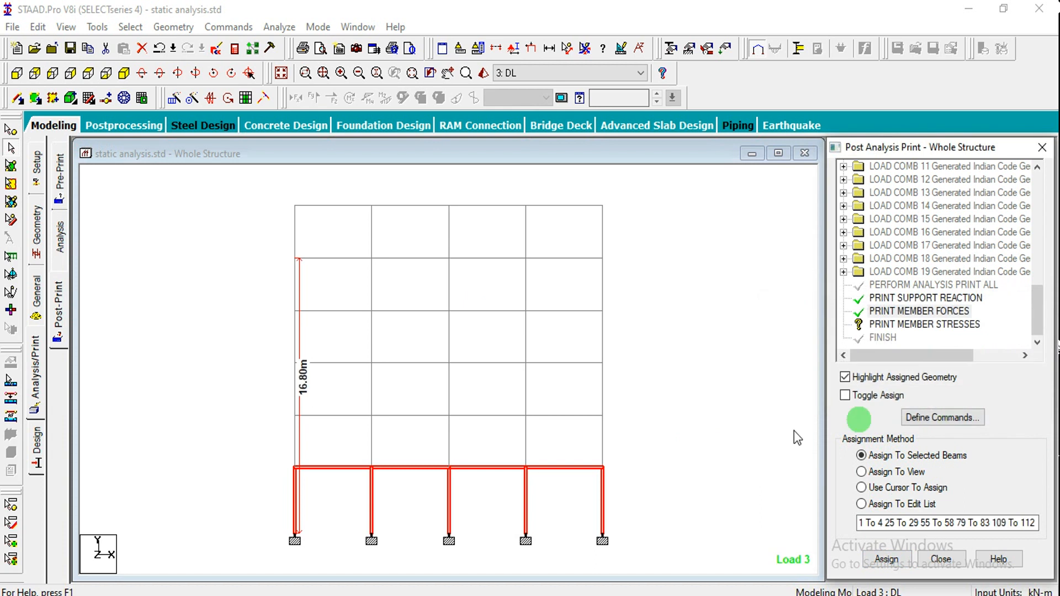
left_click(862, 488)
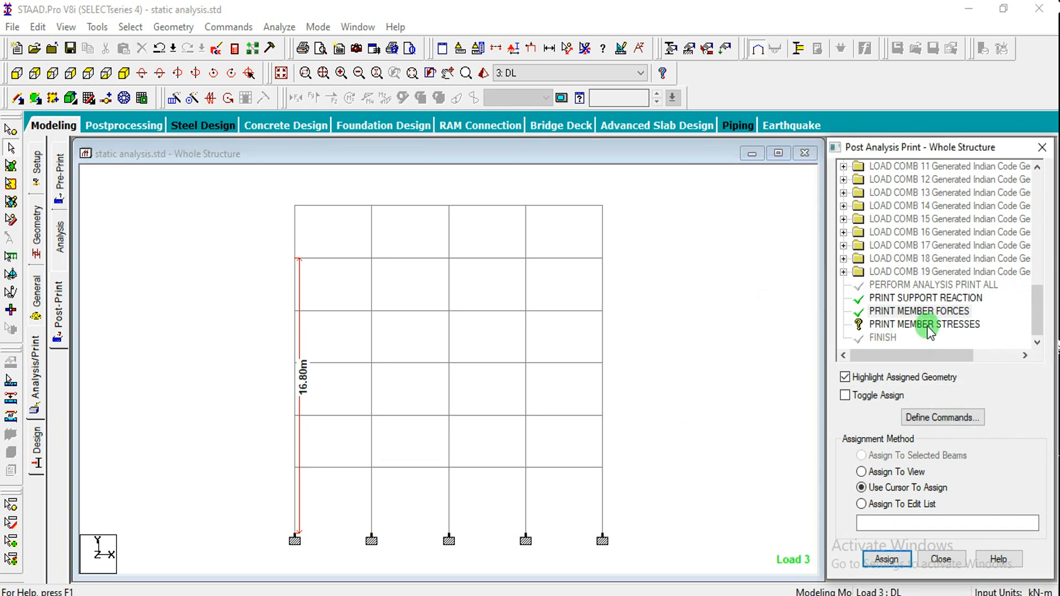
Assign the Print Member Stresses command to the selected lowest-storey beams and columns.
left_click(927, 325)
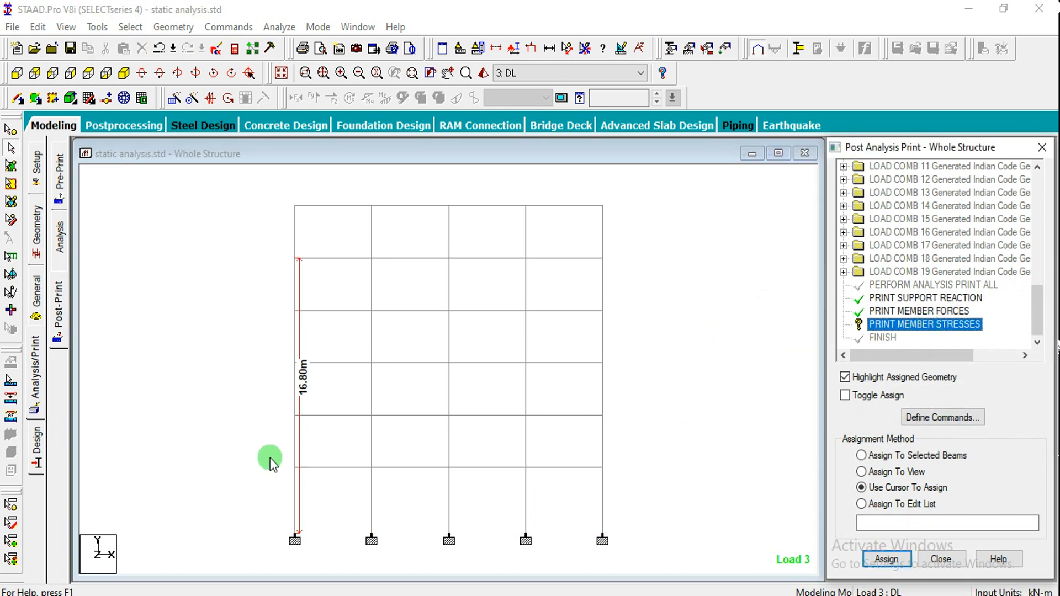
left_click_drag(271, 461, 668, 584)
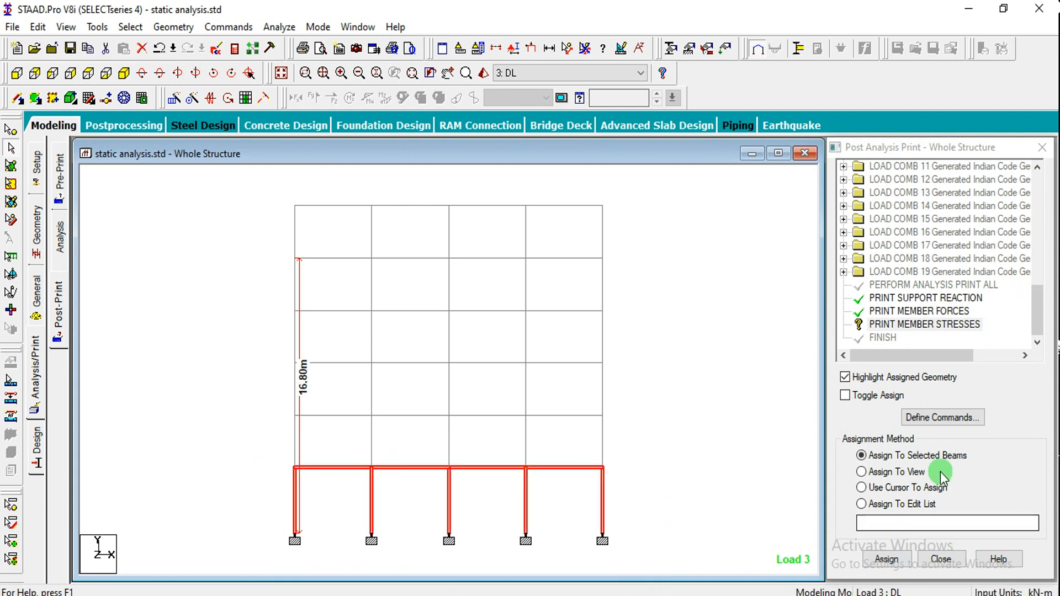
left_click(886, 559)
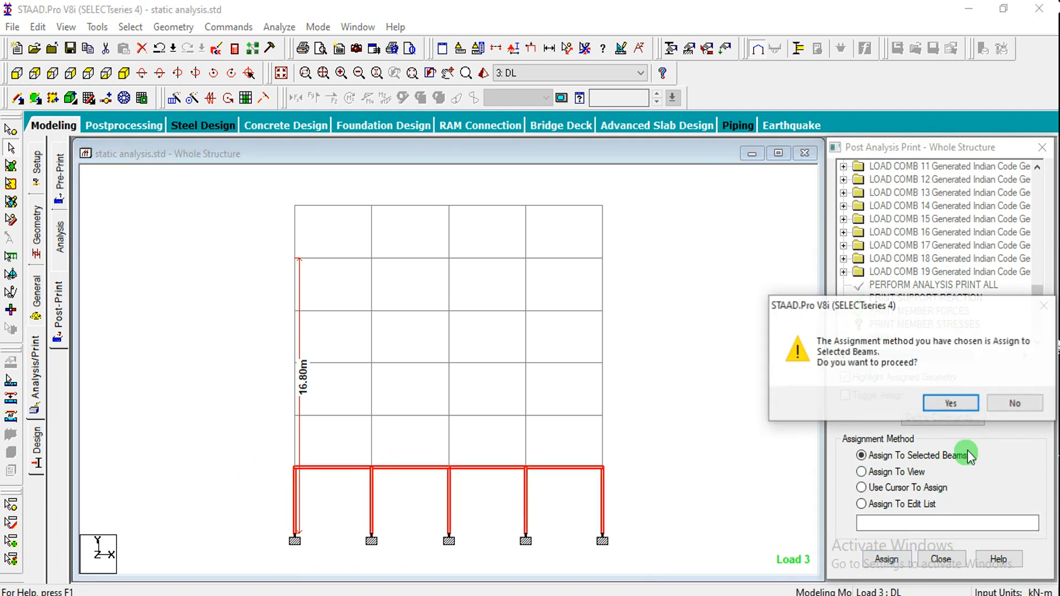
left_click(950, 403)
left_click(696, 430)
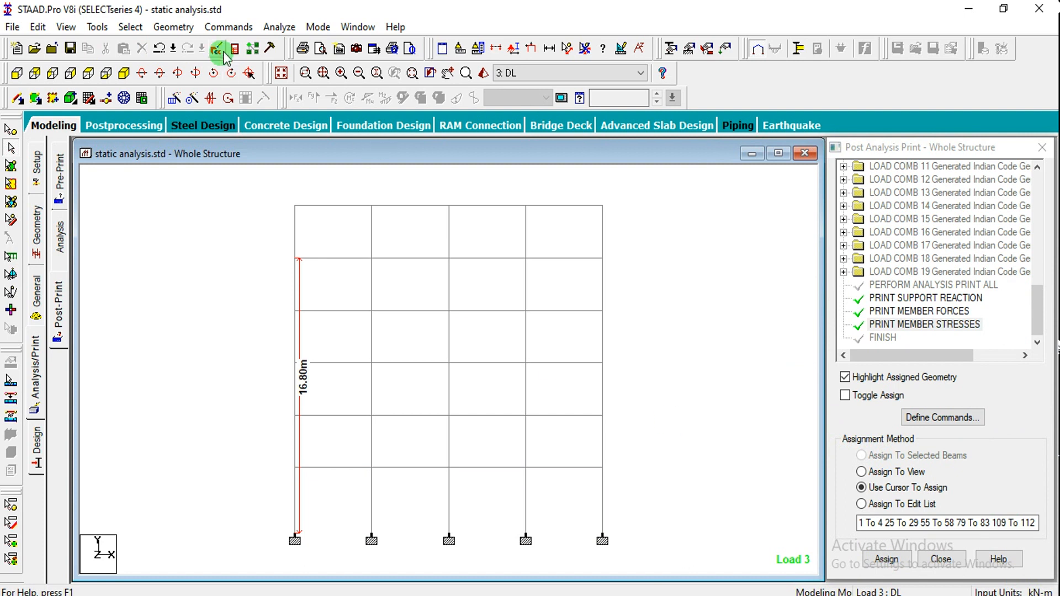
Save the modified structure and run the analysis to completion, finishing with the View Output File option.
left_click(276, 27)
left_click(302, 45)
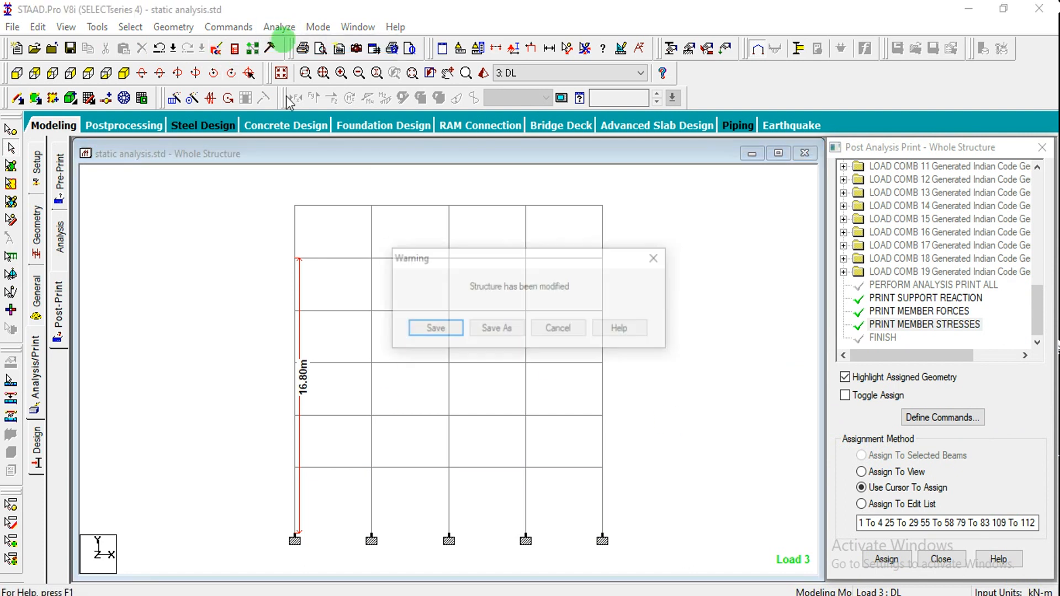
left_click(434, 329)
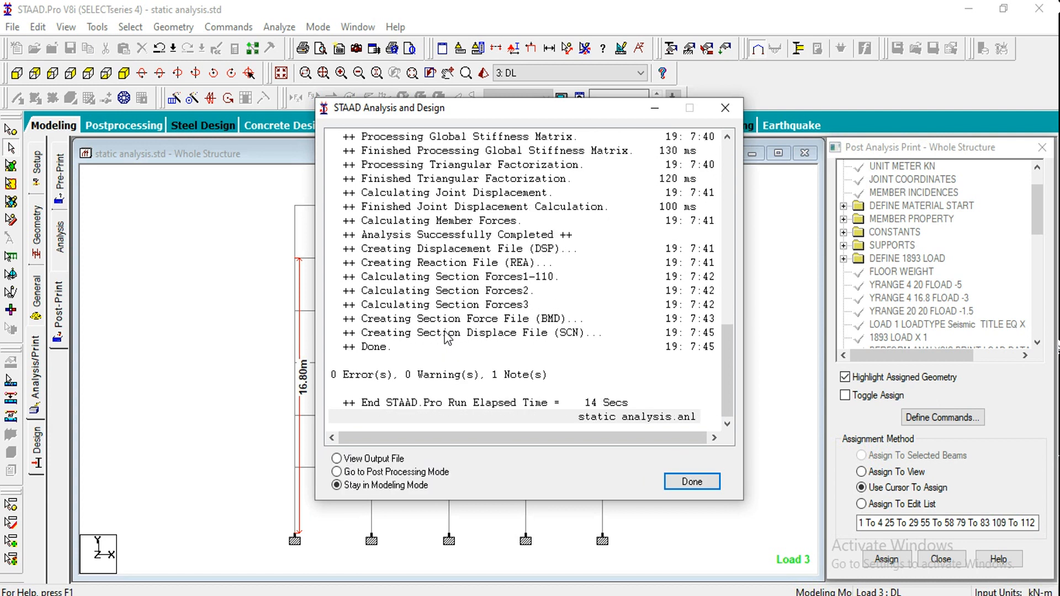
left_click(357, 459)
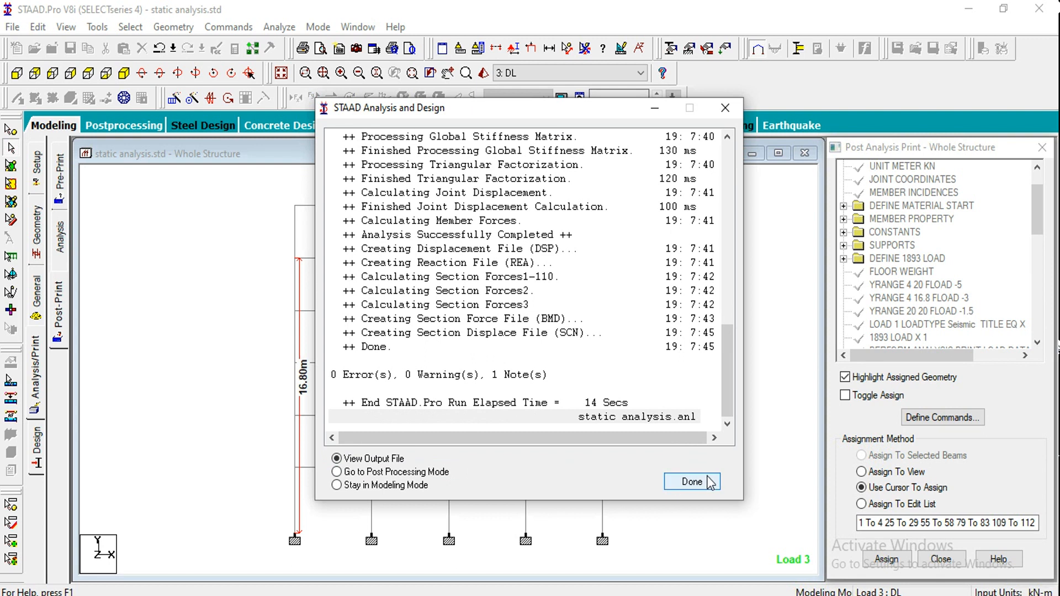
left_click(676, 481)
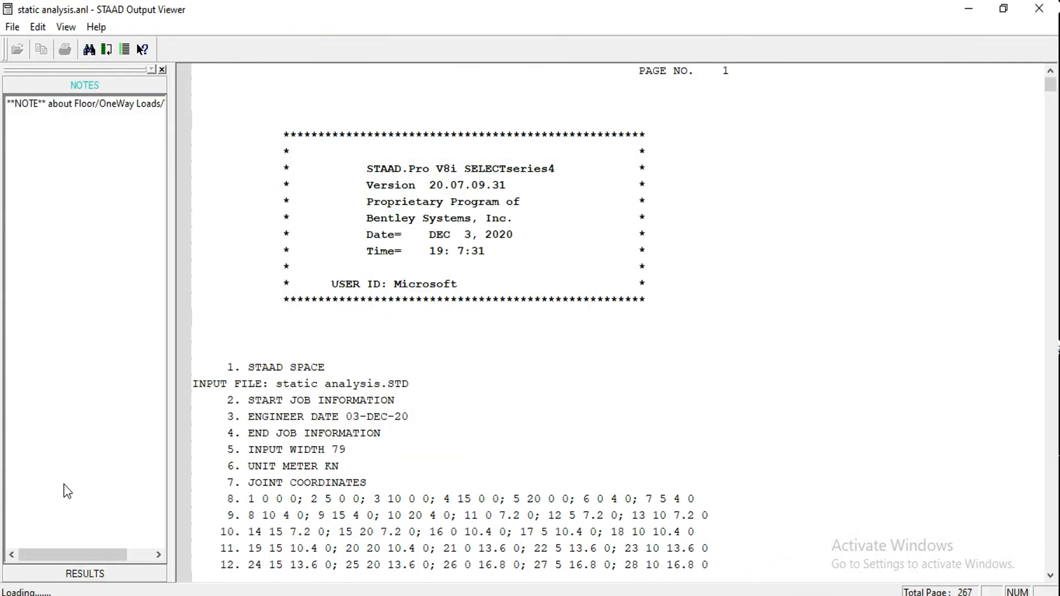
Review the Support Reaction, Member Forces and Member Stresses lists in the output file's results.
left_click(74, 556)
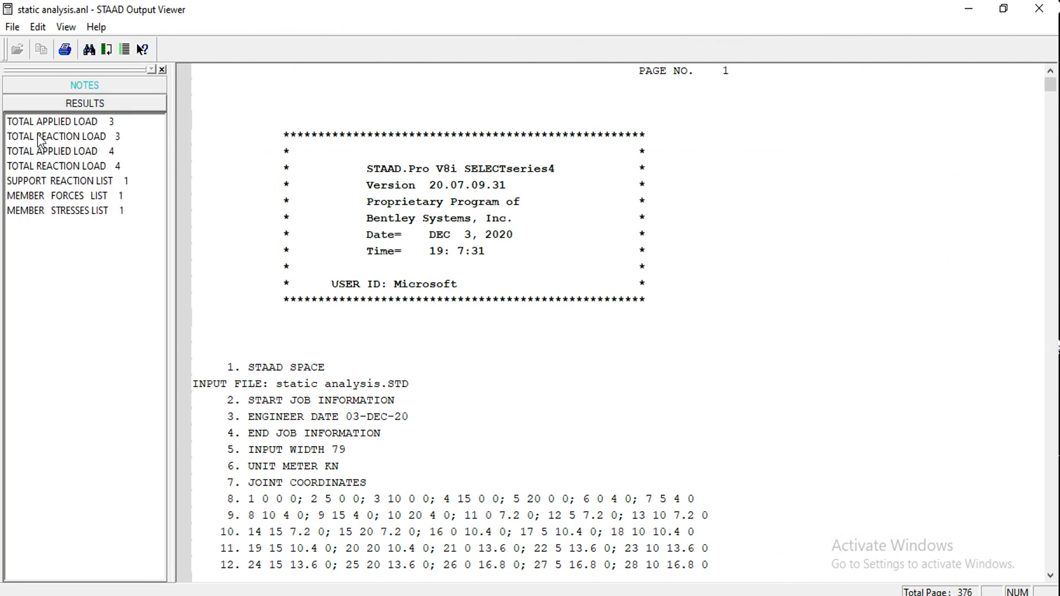
left_click(94, 183)
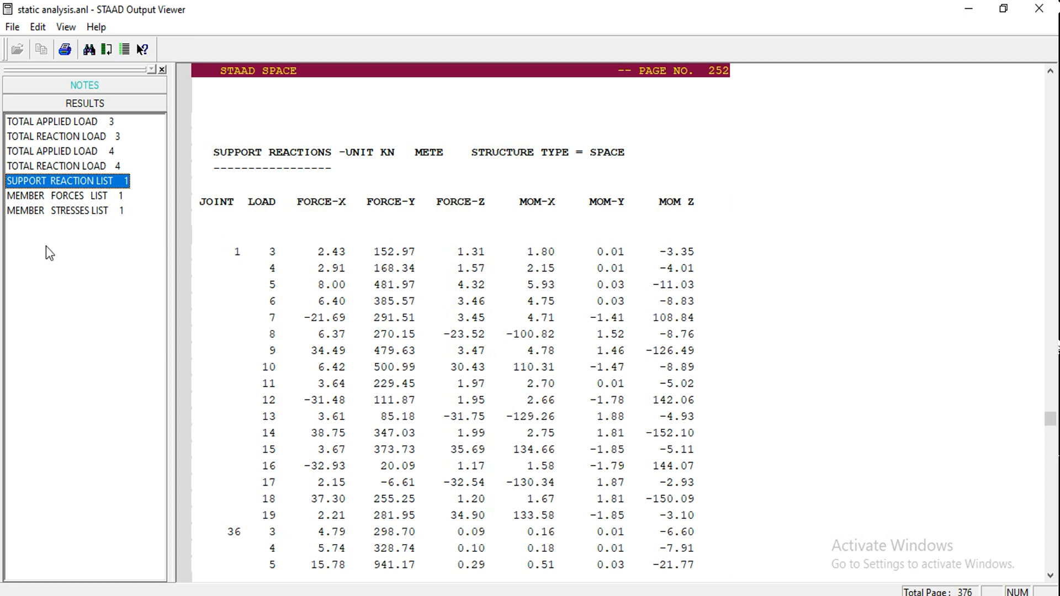
left_click(69, 197)
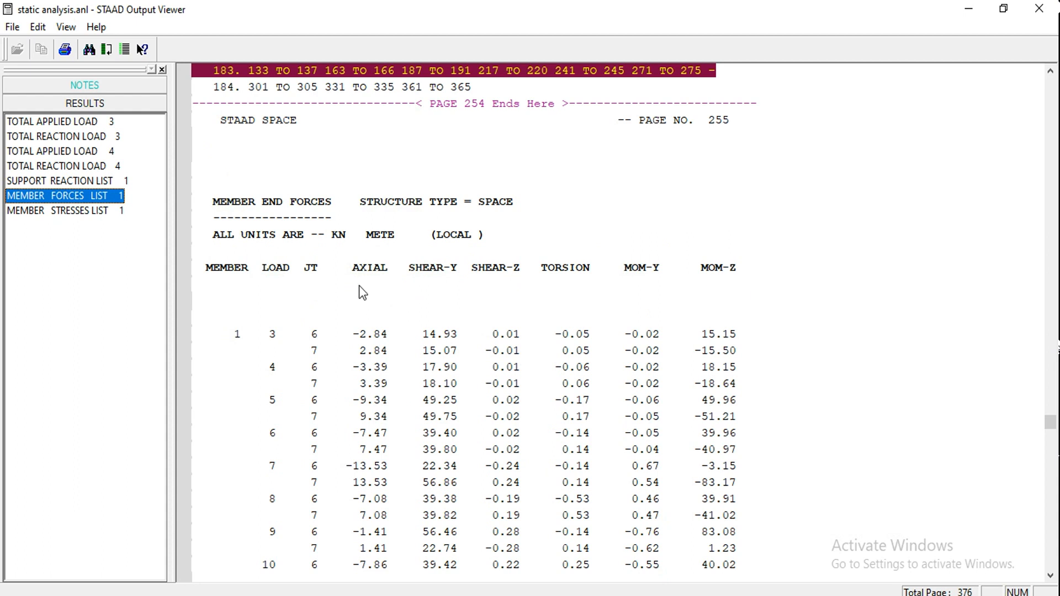
left_click(83, 210)
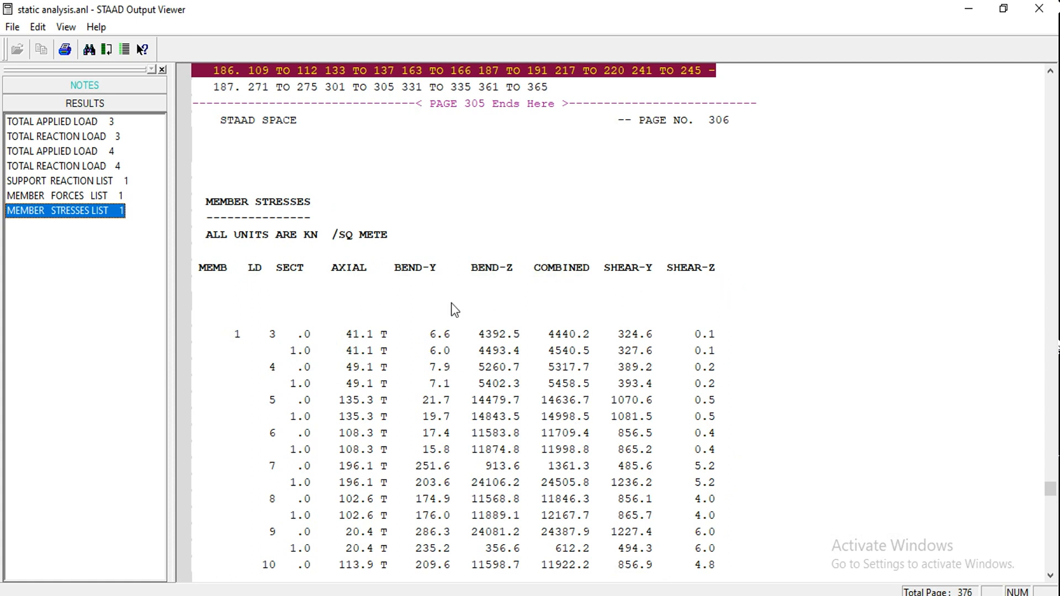
Page through the output file from its start and examine the IS 1893 seismic data and lateral joint loads for EQ X.
left_click(505, 168)
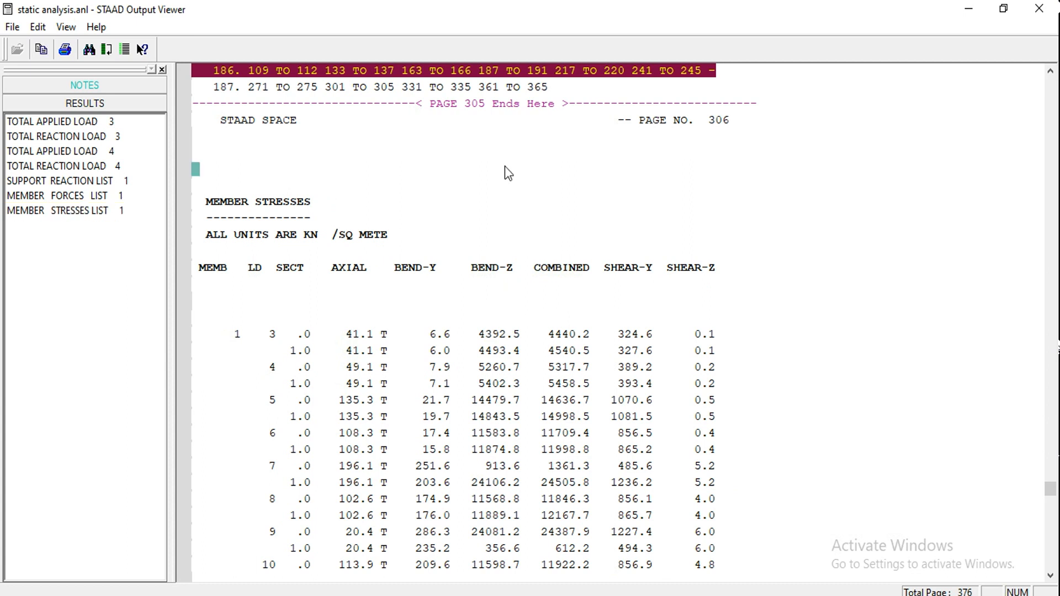
key("ctrl+Home")
key("Page_Down")
key("Page_Down")
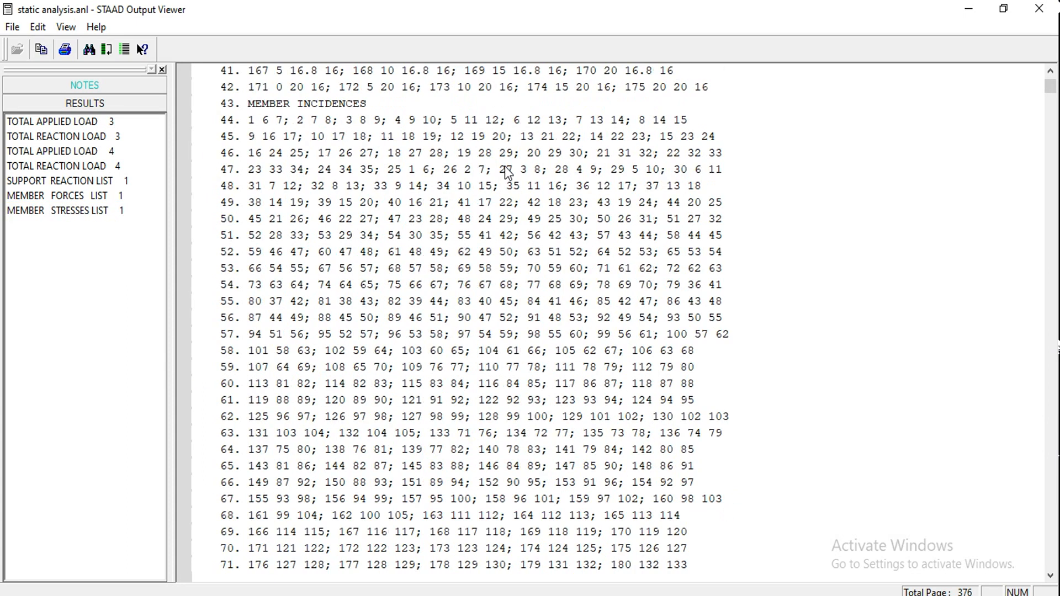
key("Page_Down")
key("Page_Down")
key("Page_Down")
key("Page_Up")
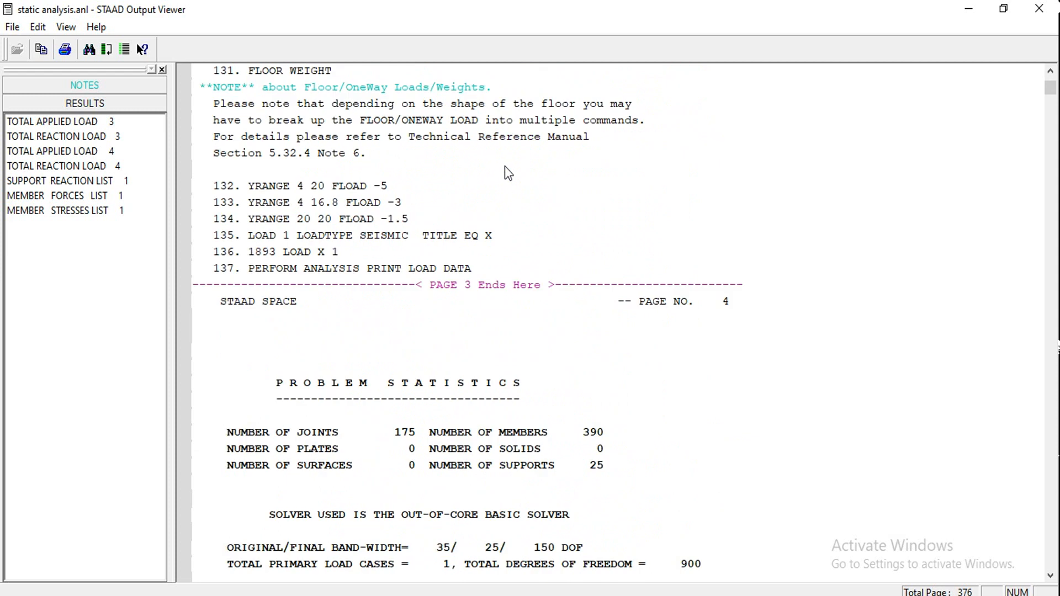
key("Page_Down")
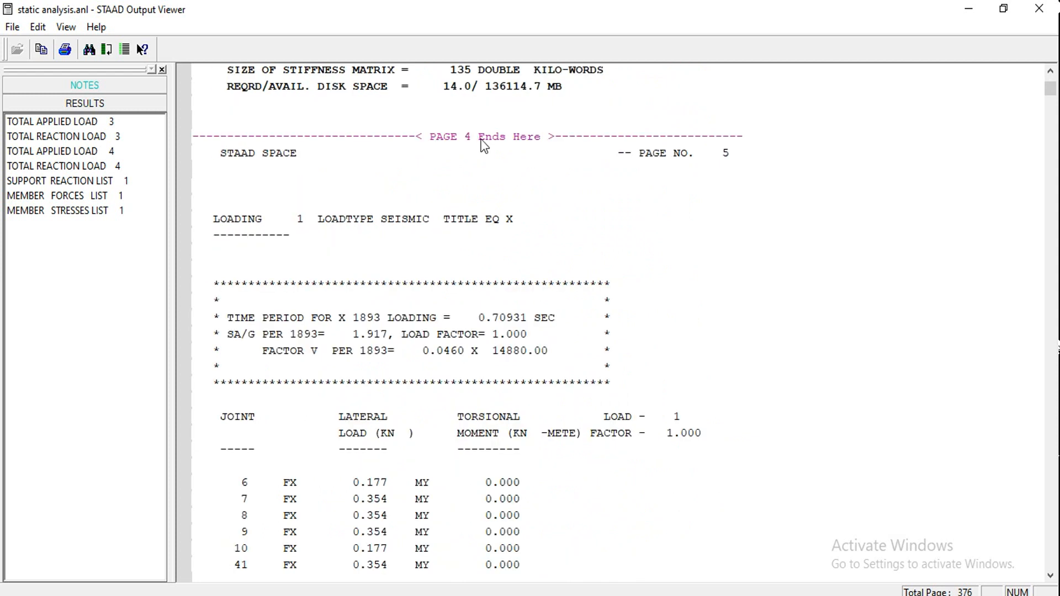
left_click(618, 256)
left_click(800, 392)
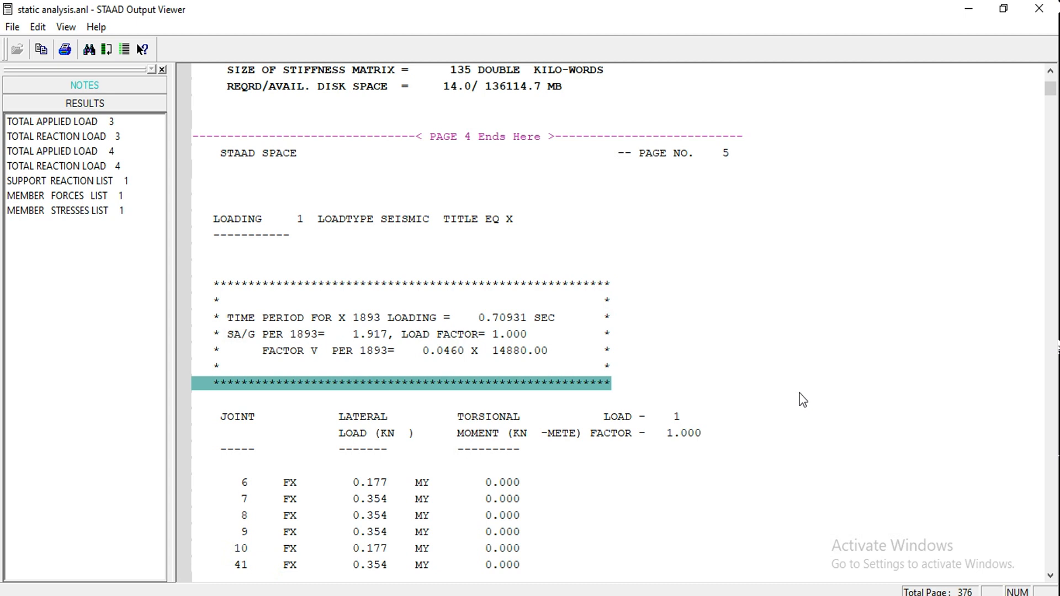
scroll(802, 399, "down", 3)
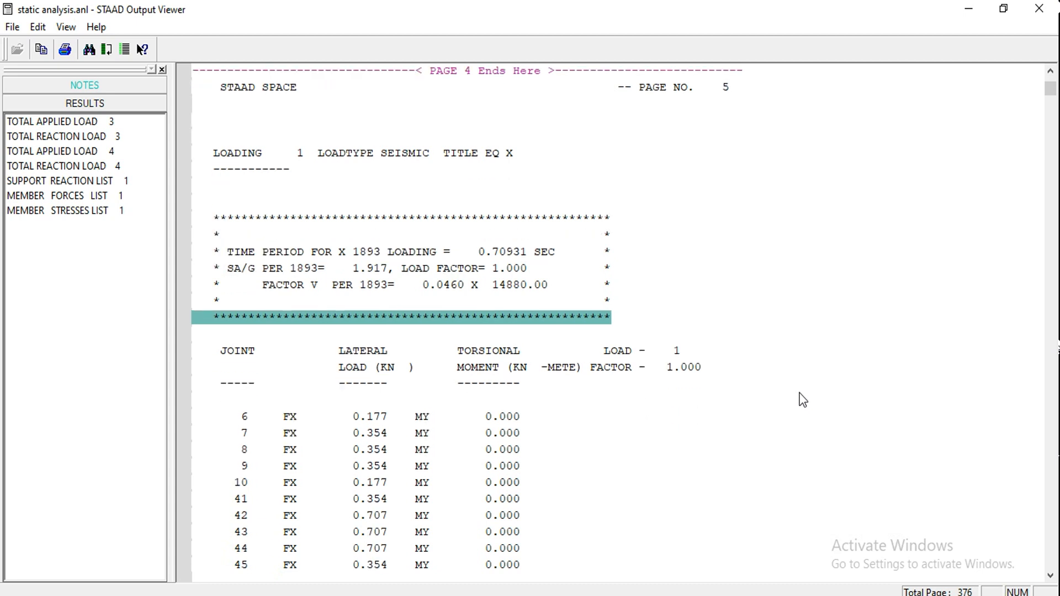
Mark the base shear line under EQ X and page on through the member load listings for the following load cases.
scroll(802, 399, "down", 10)
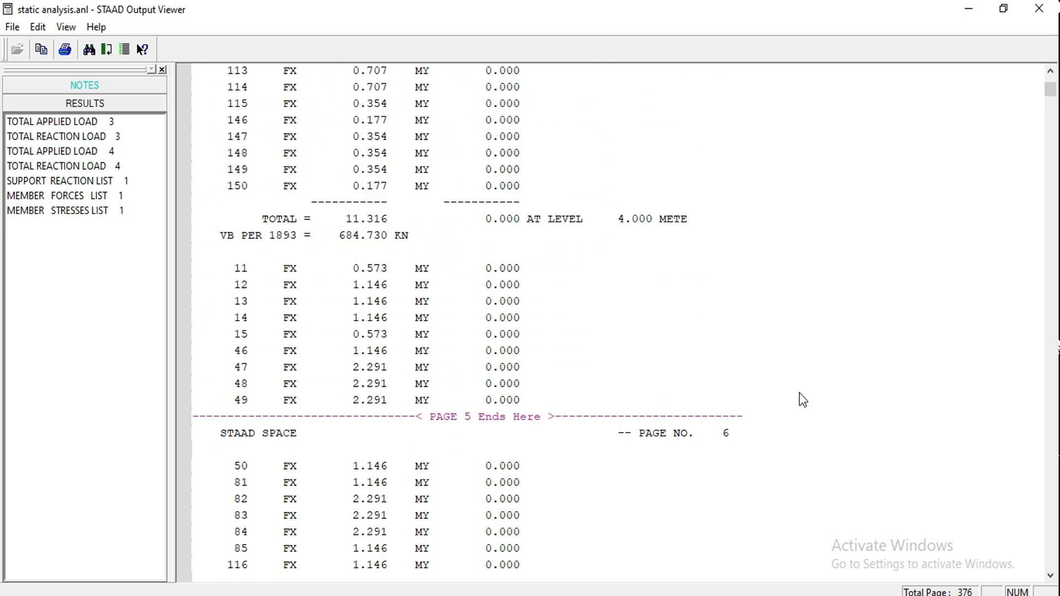
left_click(232, 236)
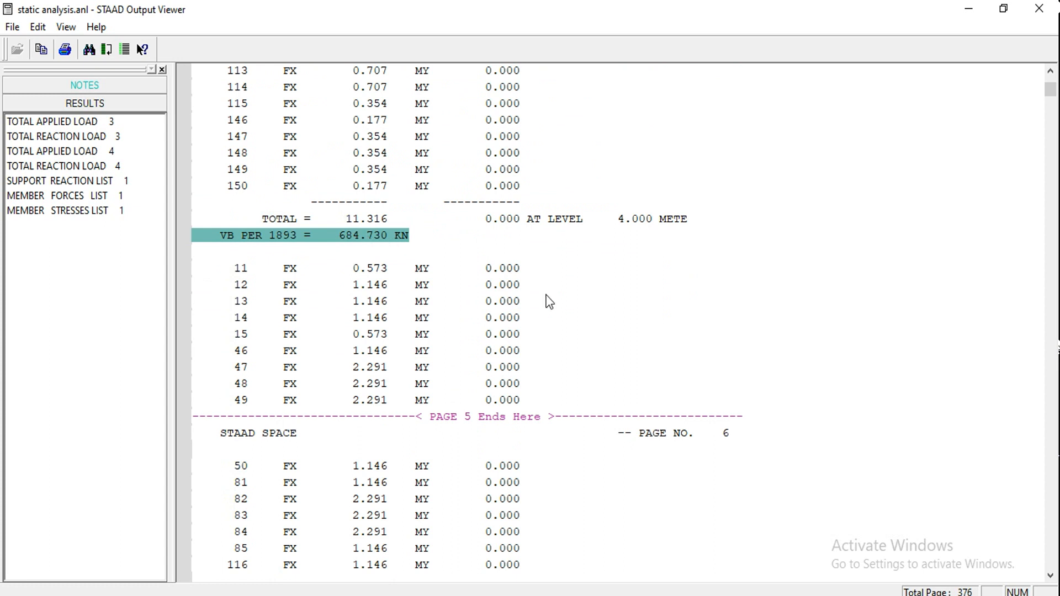
scroll(609, 337, "down", 20)
scroll(610, 337, "down", 20)
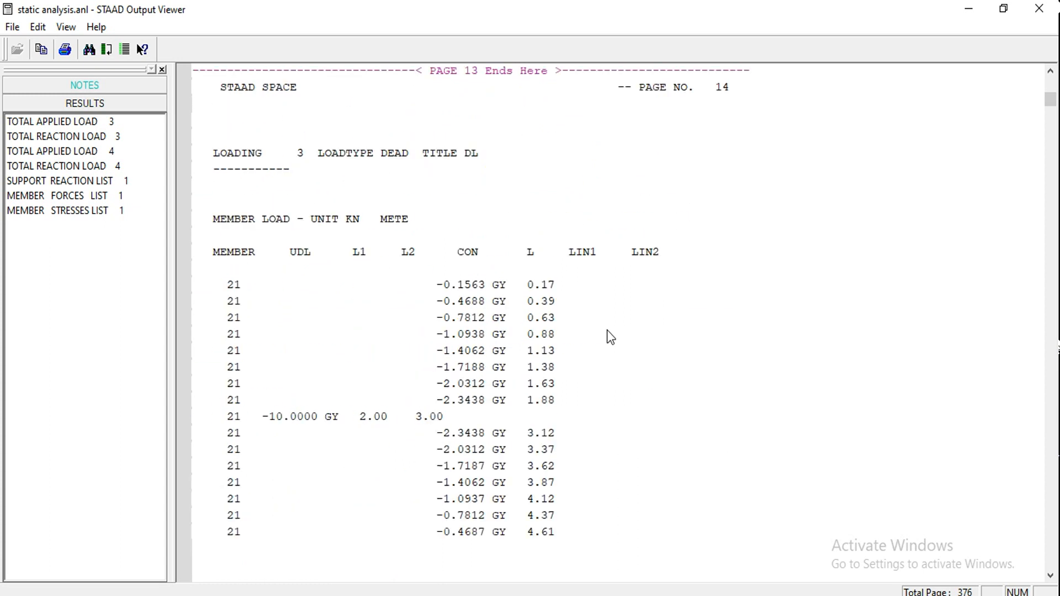
scroll(609, 337, "down", 20)
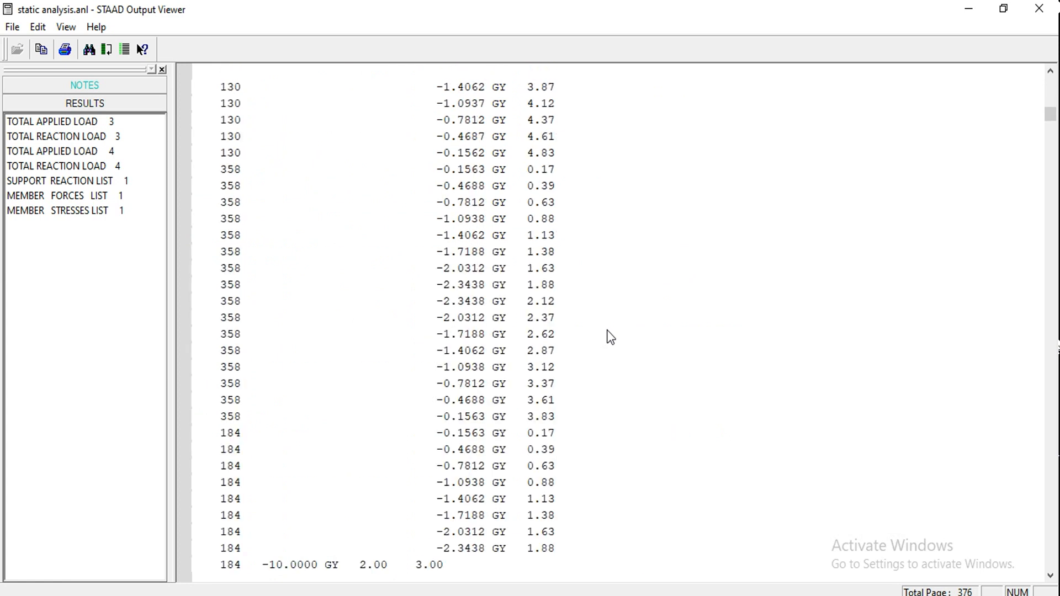
scroll(610, 337, "down", 20)
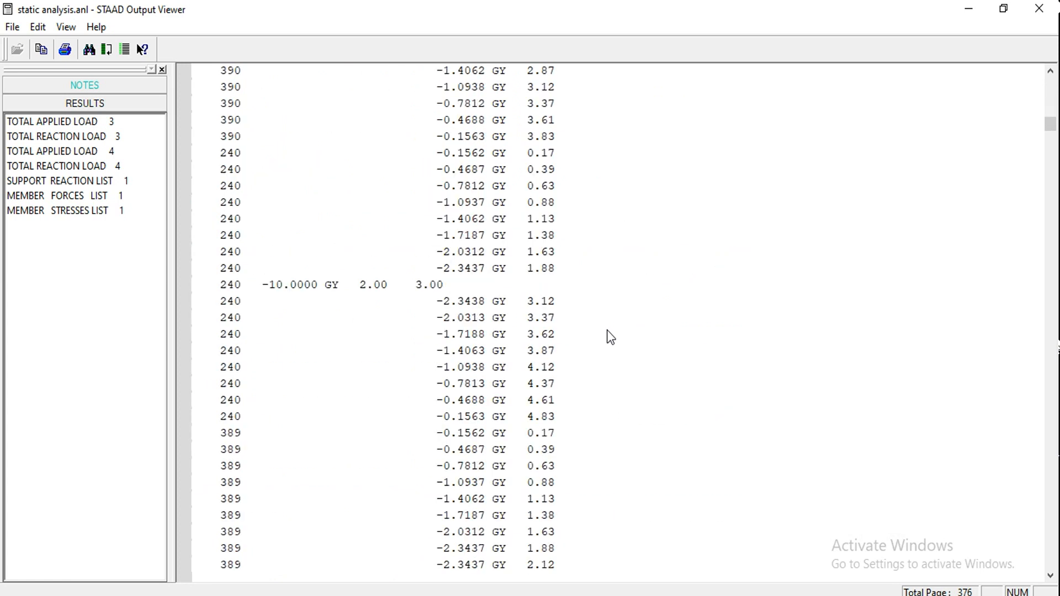
scroll(610, 337, "down", 20)
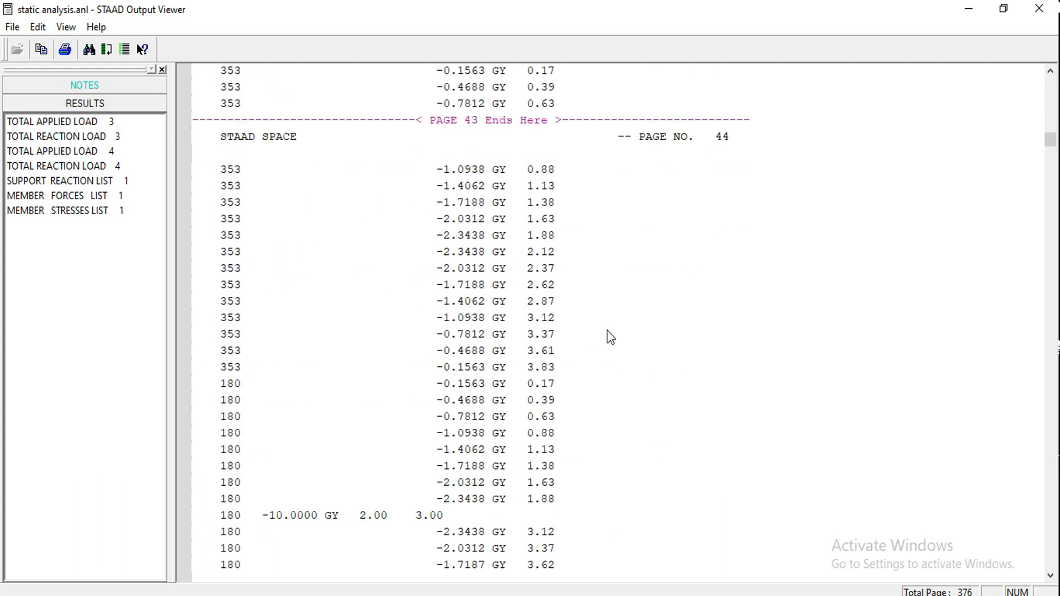
scroll(610, 337, "down", 20)
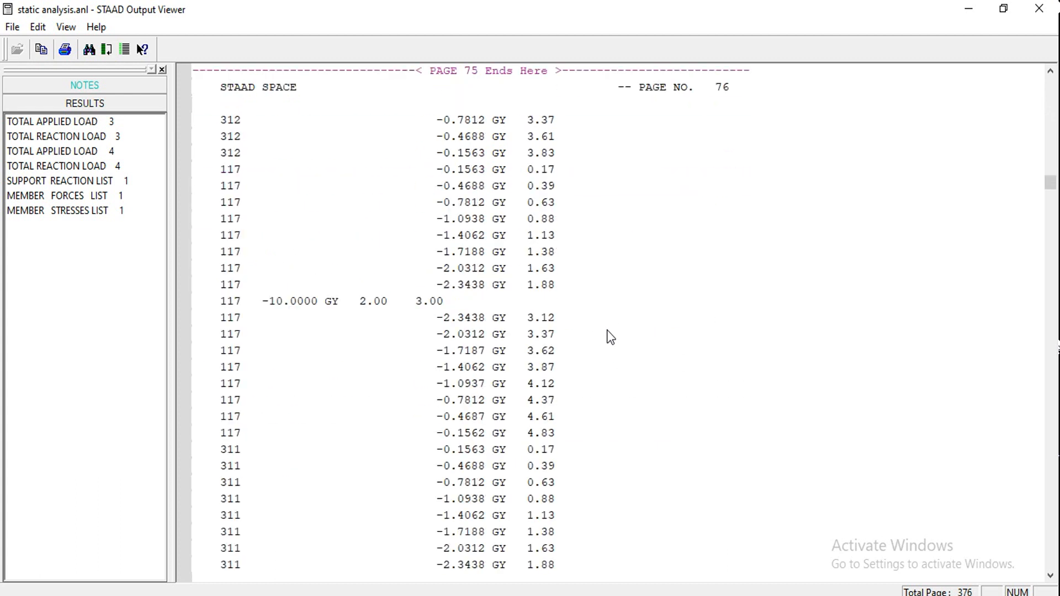
scroll(609, 336, "down", 20)
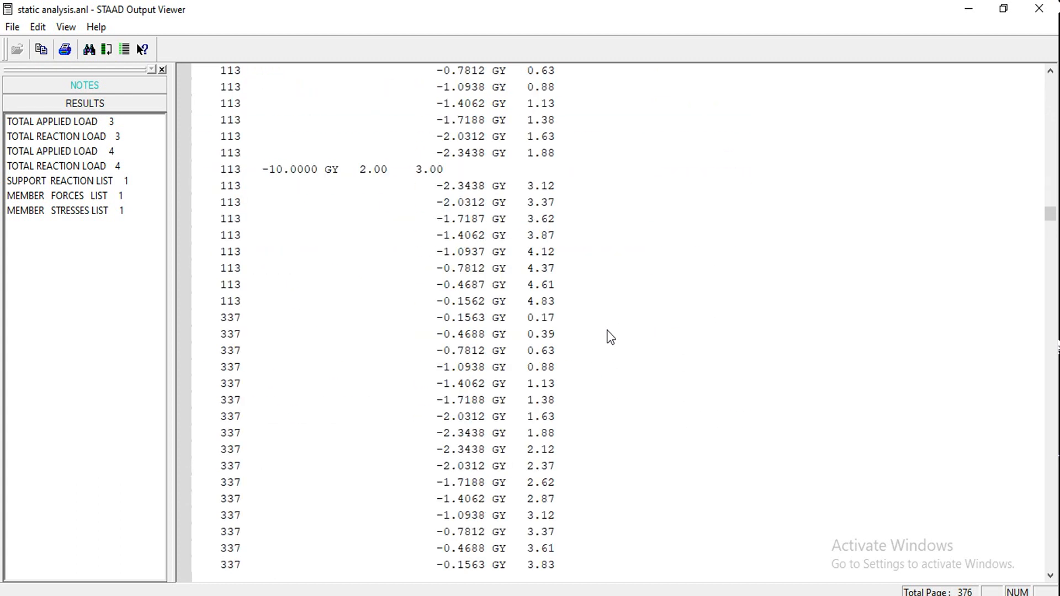
scroll(610, 337, "down", 20)
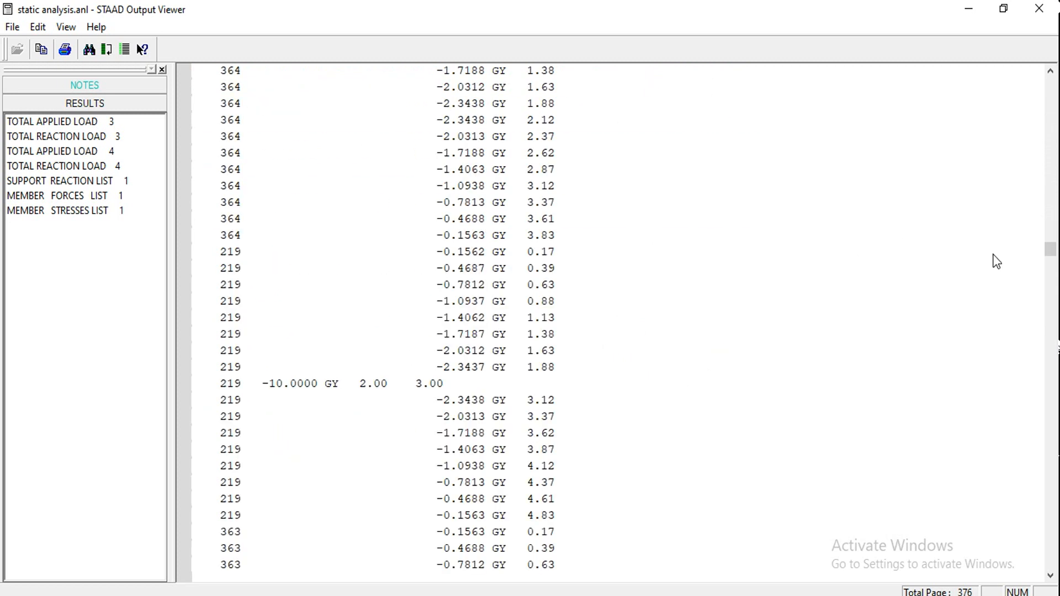
left_click_drag(1050, 250, 1049, 367)
left_click(766, 373)
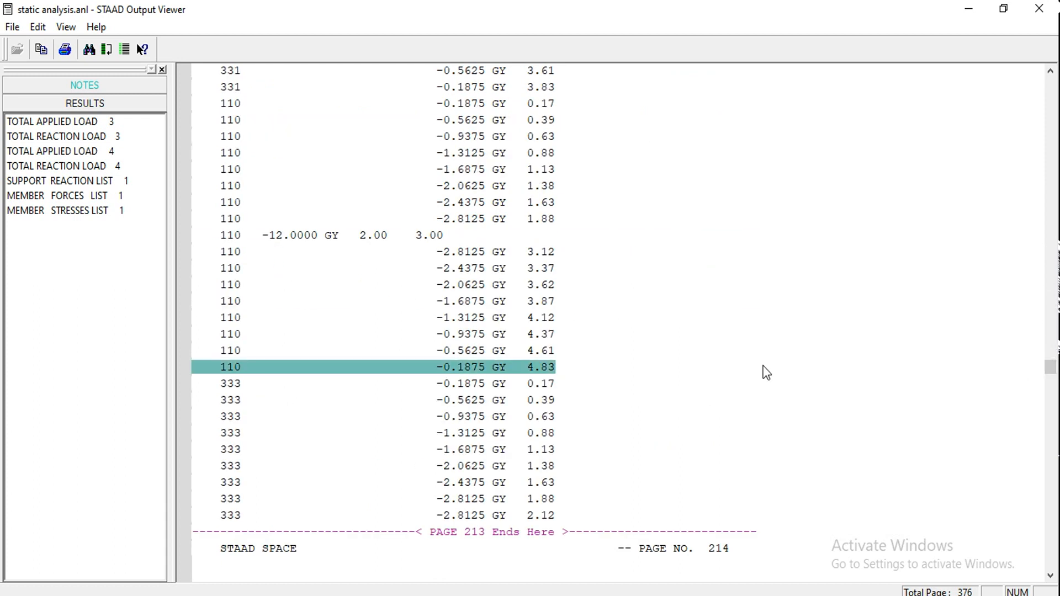
Search downward through the output file for "EQ" and step through successive matches.
key("ctrl+f")
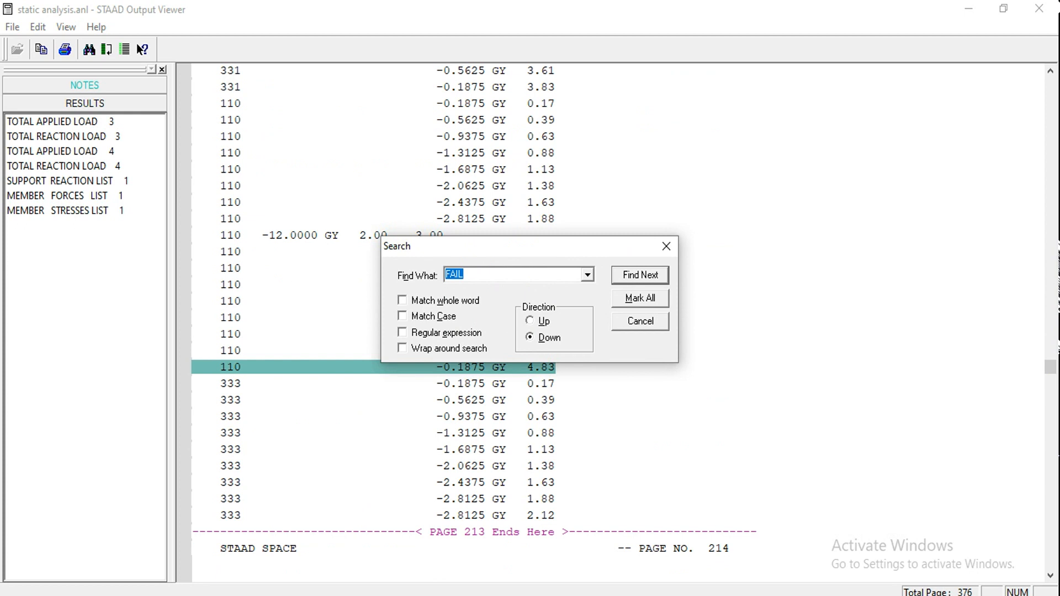
type("EQ")
left_click(622, 276)
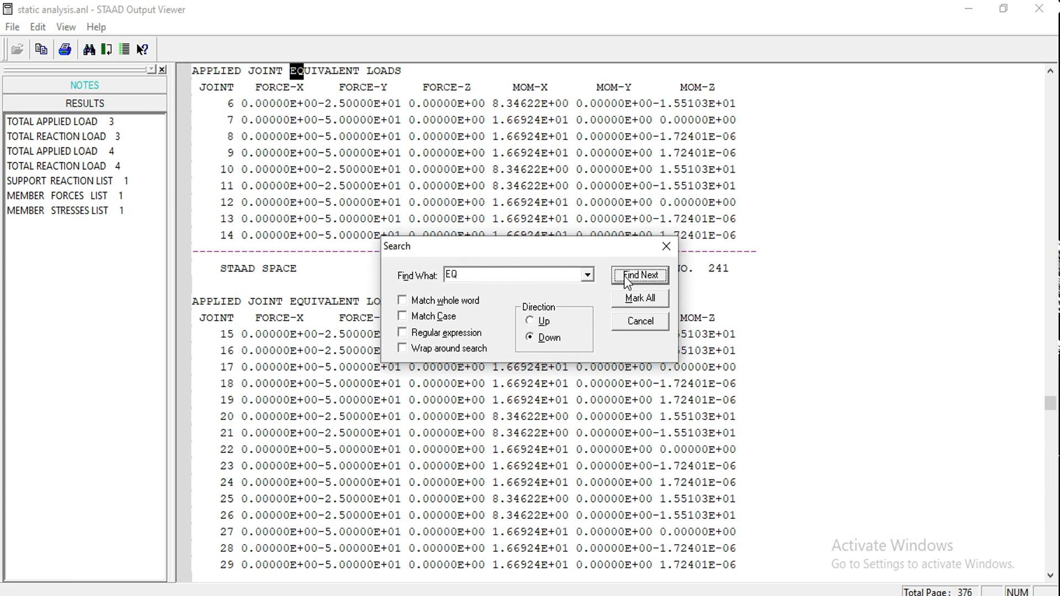
left_click(627, 276)
left_click(626, 276)
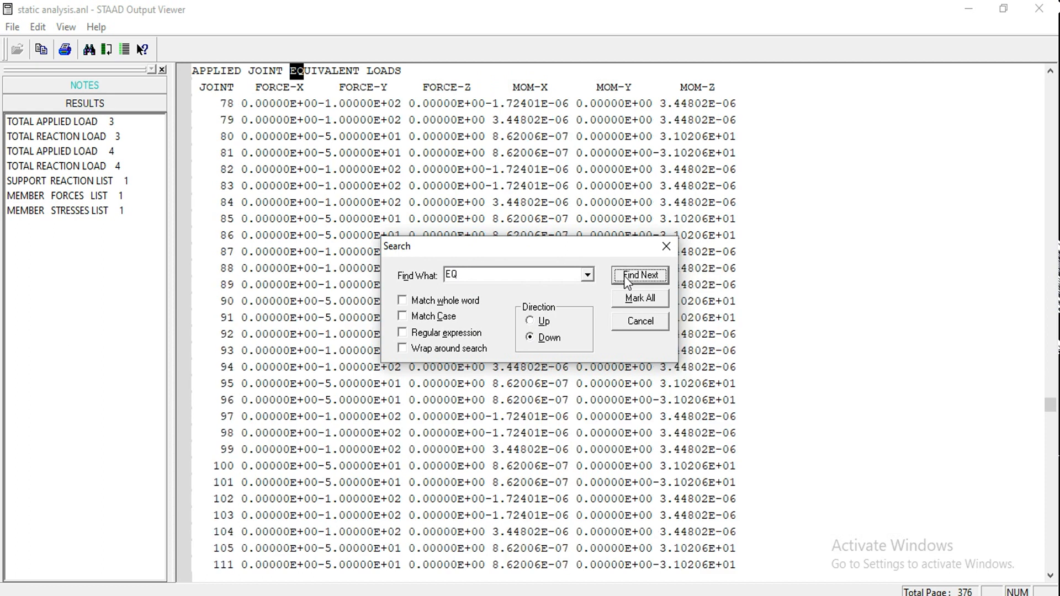
Search the output file for "EQ Z", restarting from the beginning, and close the search at the seismic load case.
left_click(490, 275)
key("BackSpace")
key("BackSpace")
type("EQ Z")
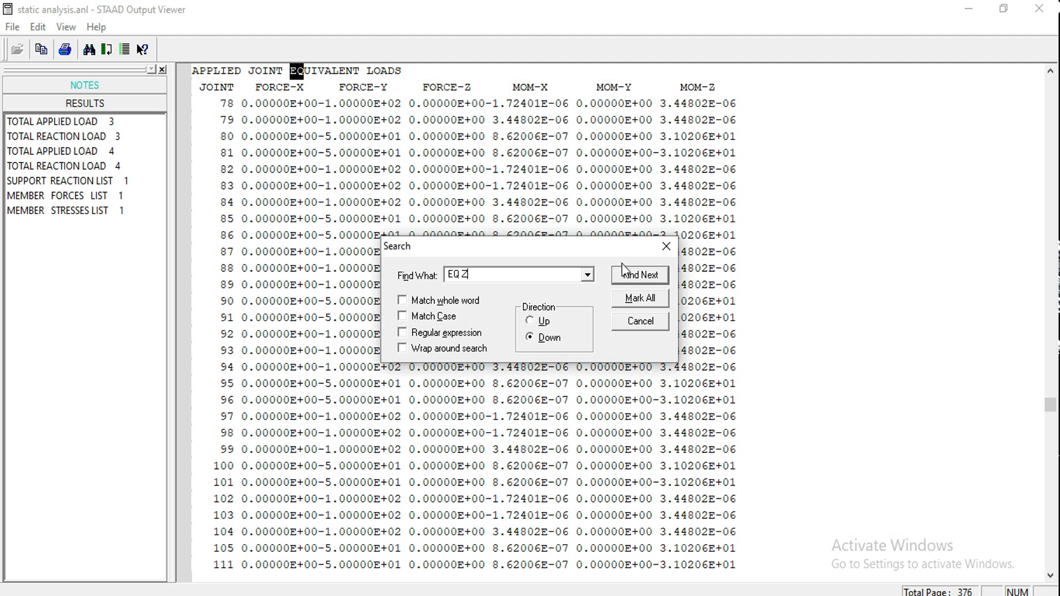
left_click(626, 273)
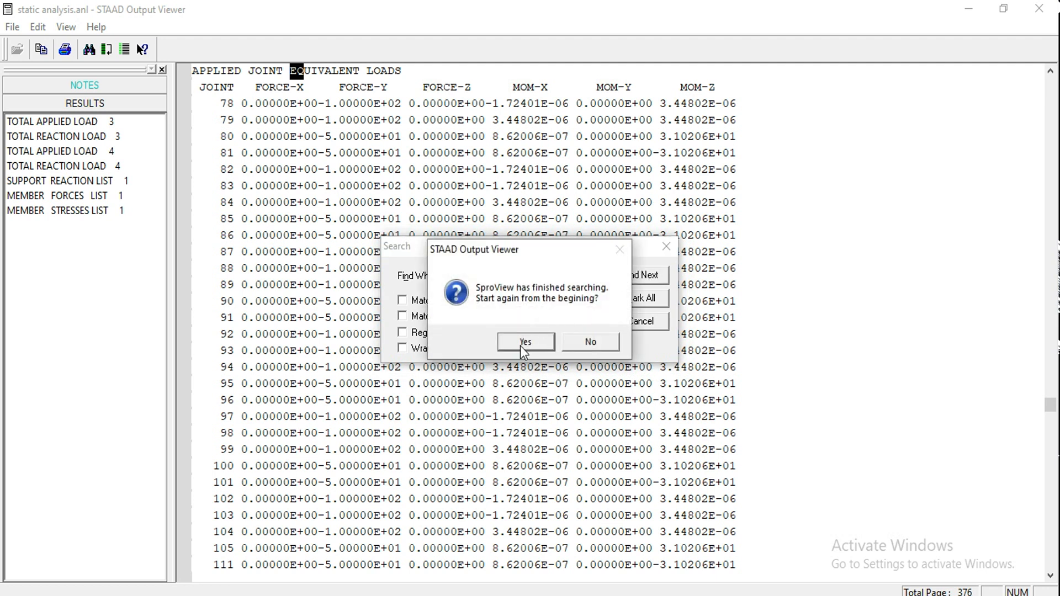
left_click(527, 341)
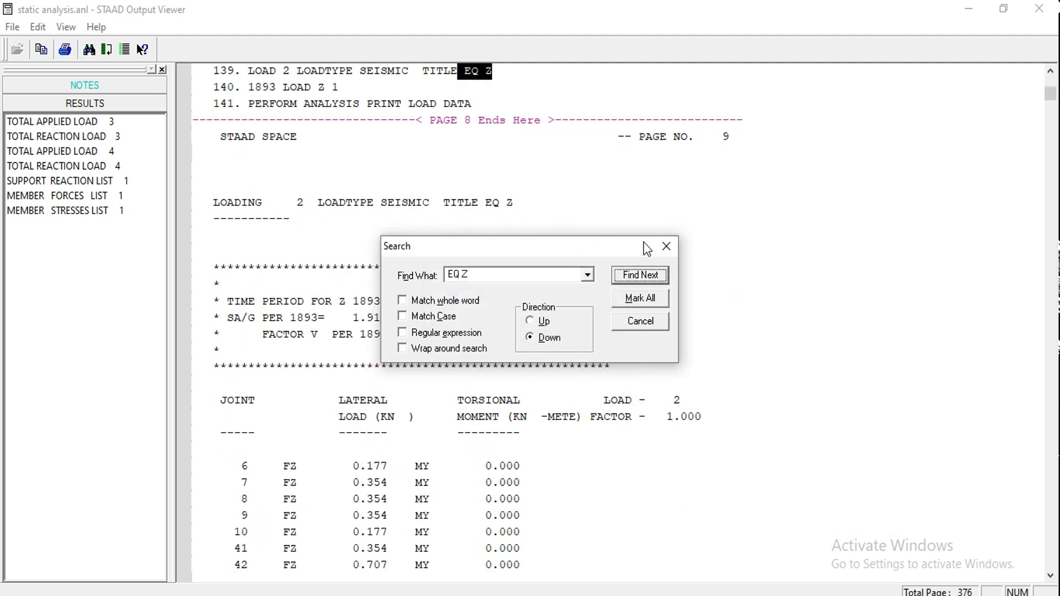
left_click(667, 247)
key("Caps_Lock")
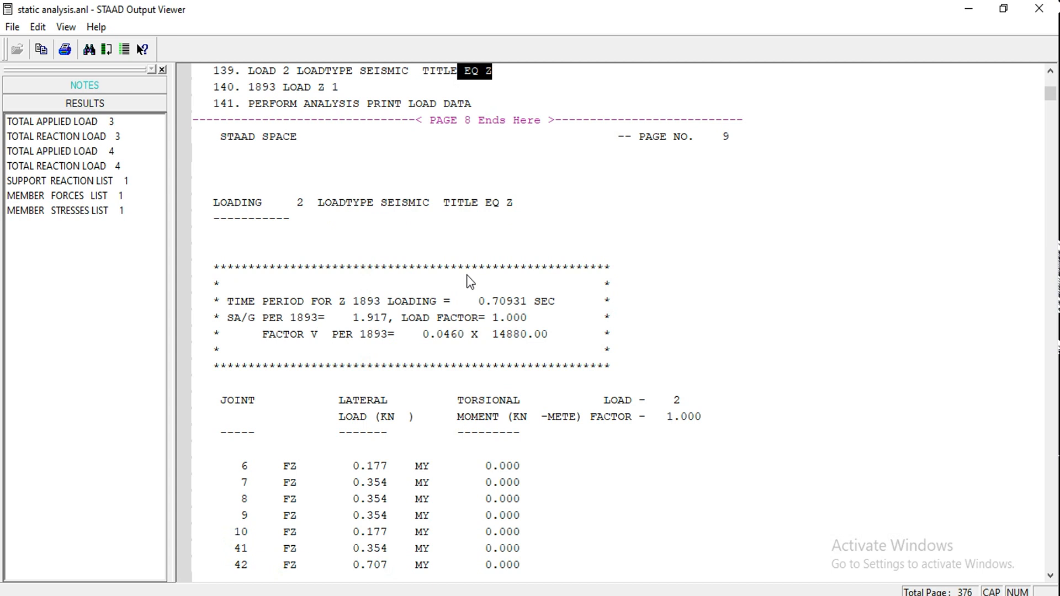
Examine the IS 1893 time period, lateral joint loads and base shear listed for EQ Z.
left_click(647, 311)
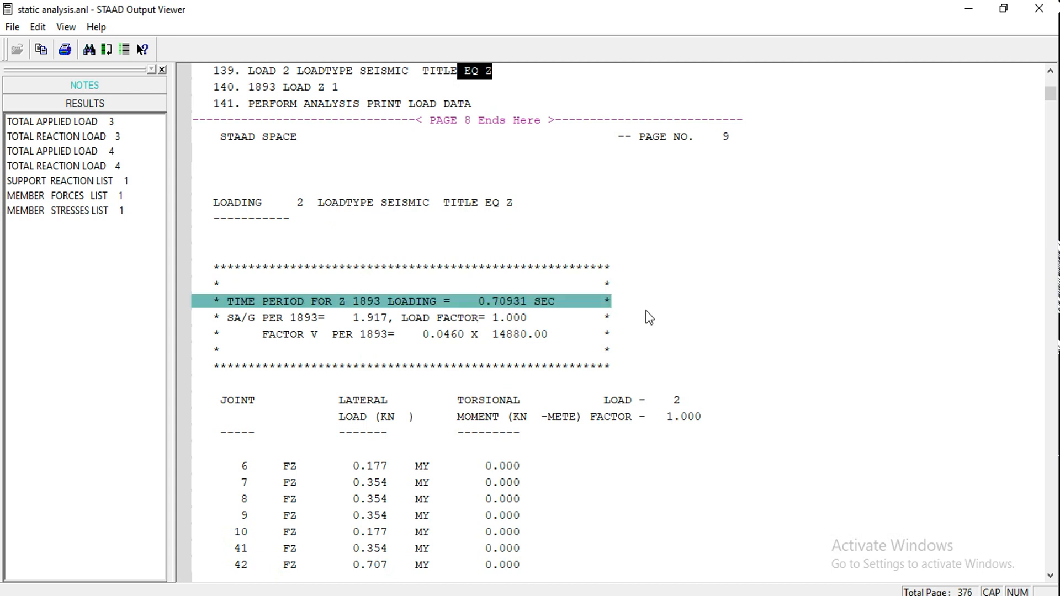
key("Page_Down")
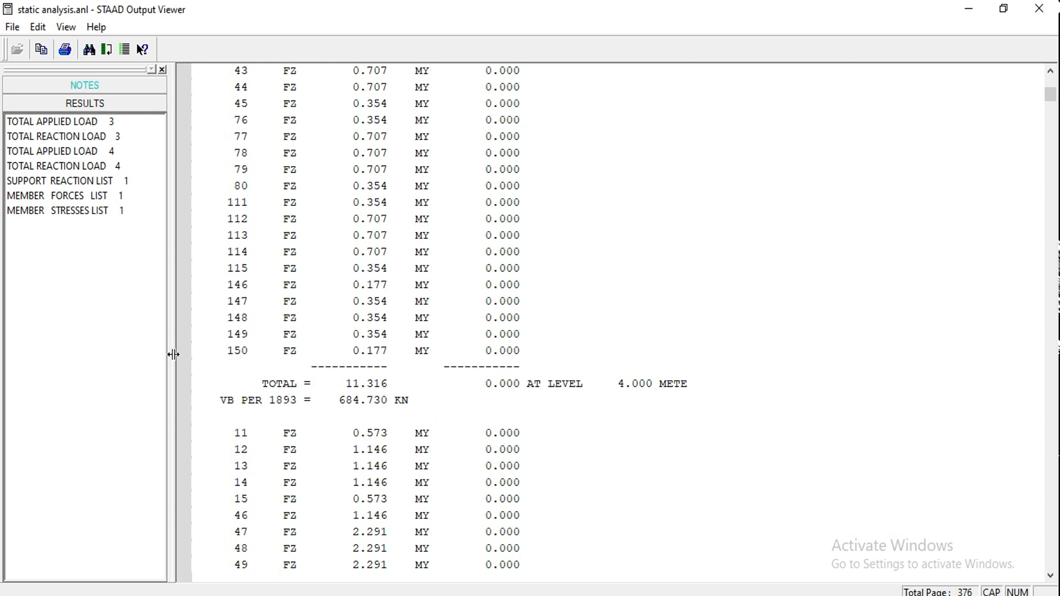
left_click(246, 463)
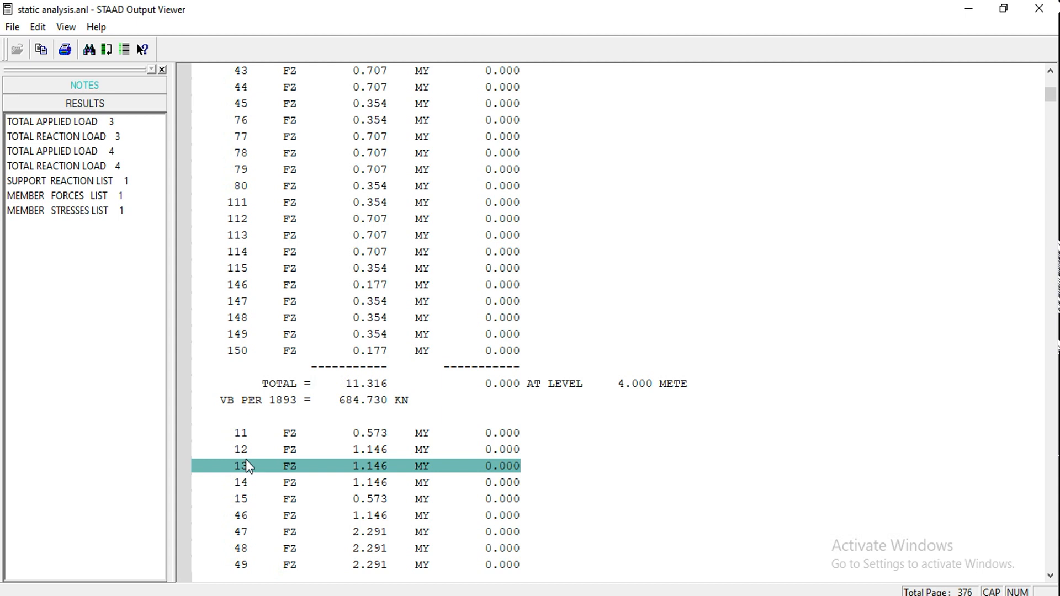
Return to the STAAD.Pro model in isometric view and expand the IS 1893 seismic definition down to its floor weight entries.
left_click(977, 8)
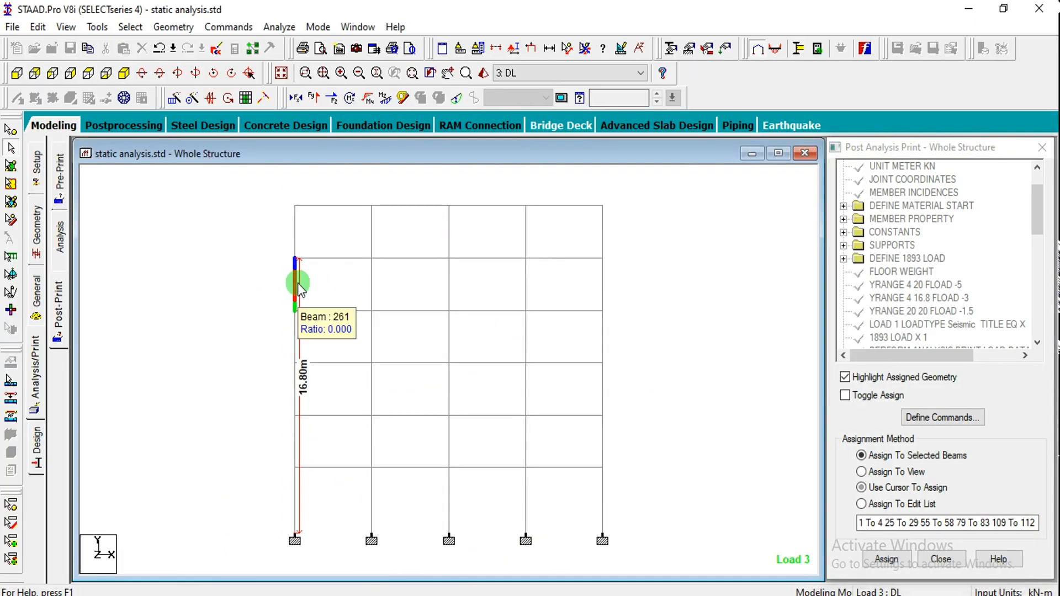
left_click(124, 74)
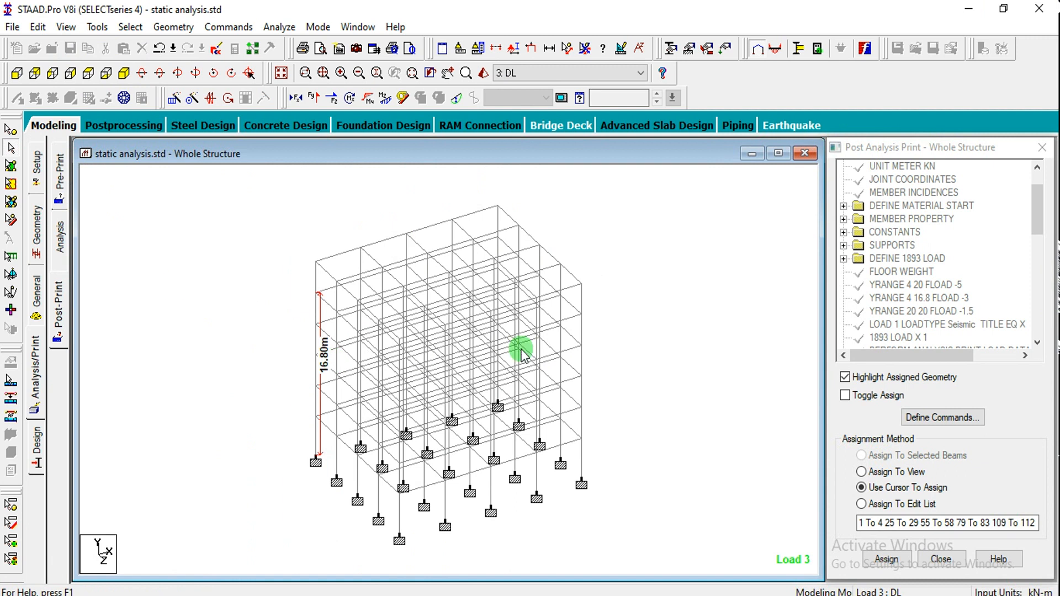
left_click(42, 309)
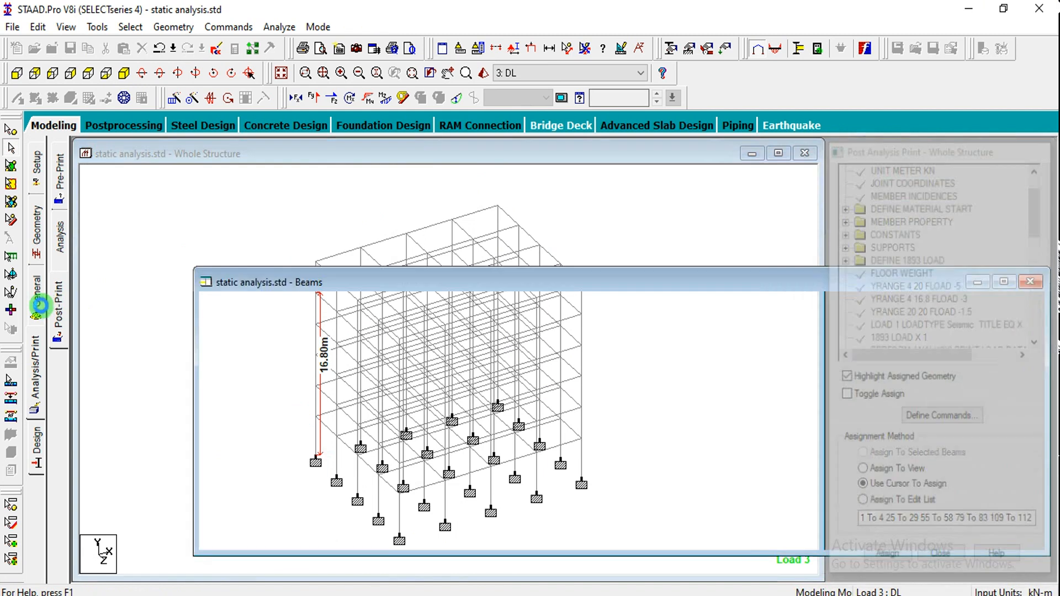
left_click(58, 358)
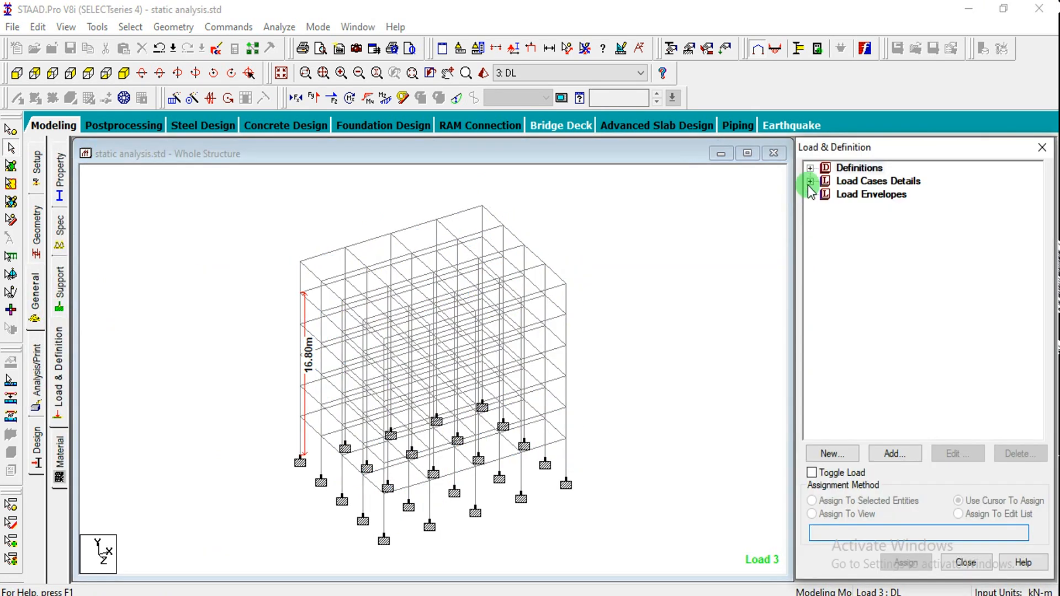
double_click(823, 168)
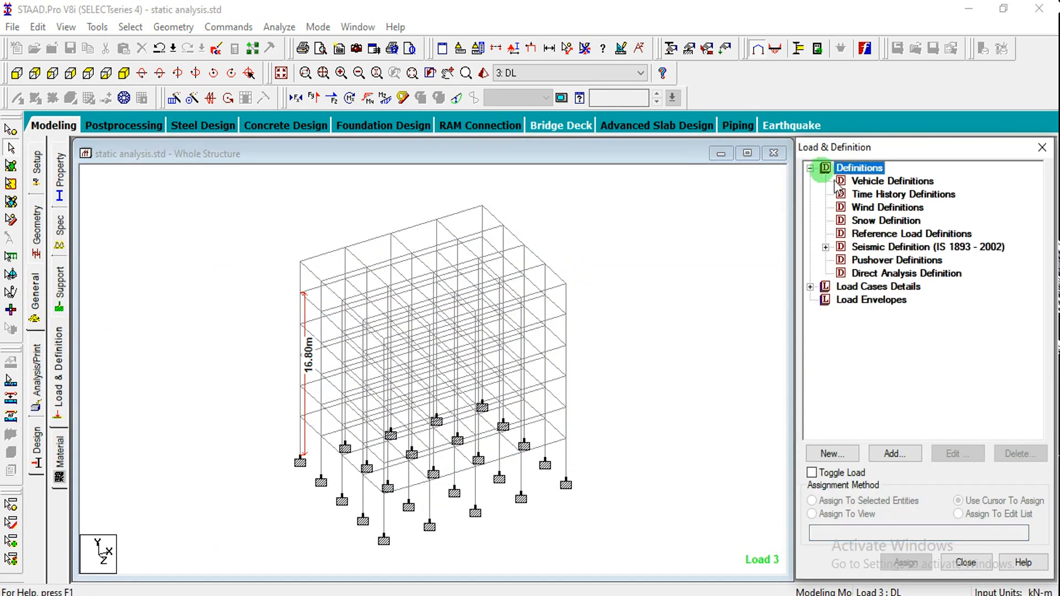
left_click(825, 247)
left_click(840, 260)
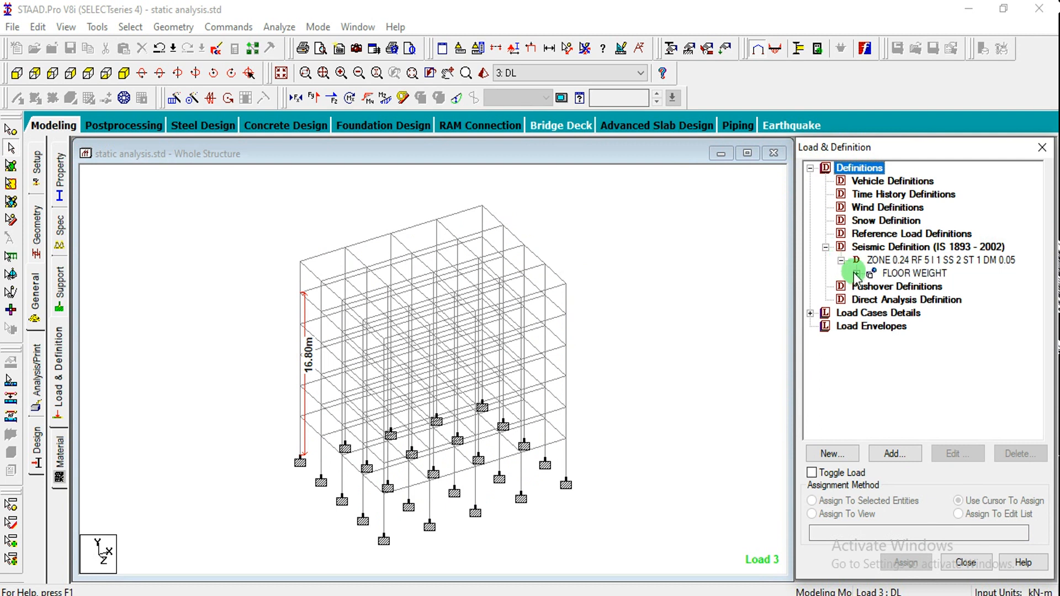
left_click(856, 274)
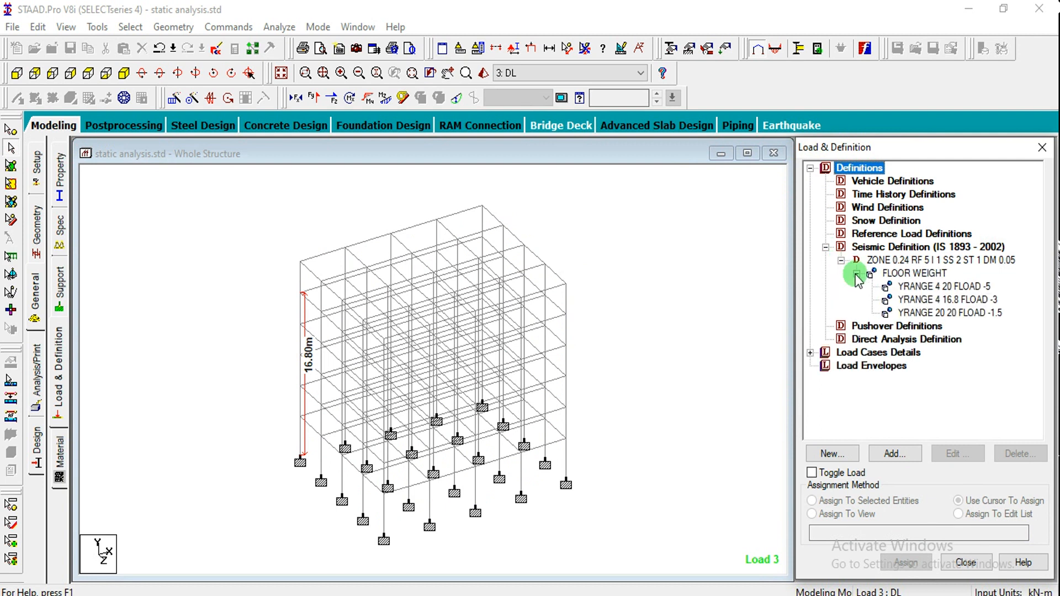
left_click(653, 276)
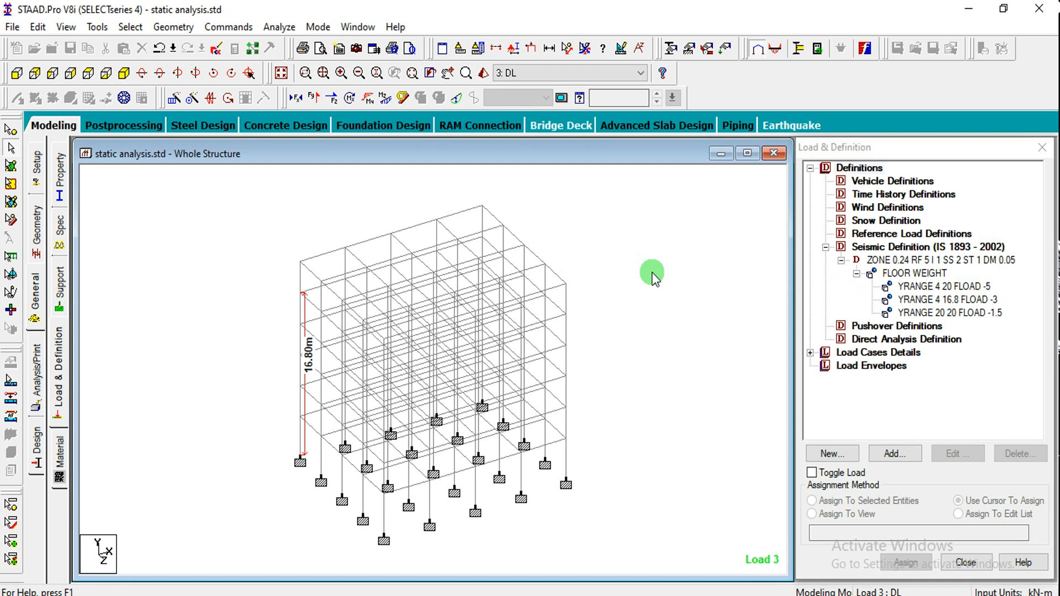